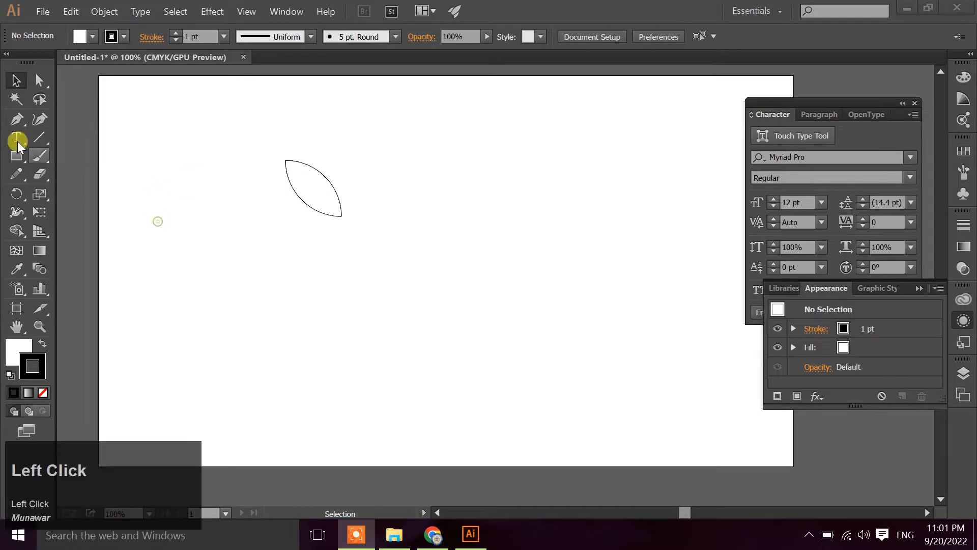
Draw the stem with the Pen tool, curve it up to a pointed leaf tip, and loop the leaf's lower edge back across the stem
click(16, 119)
click(555, 319)
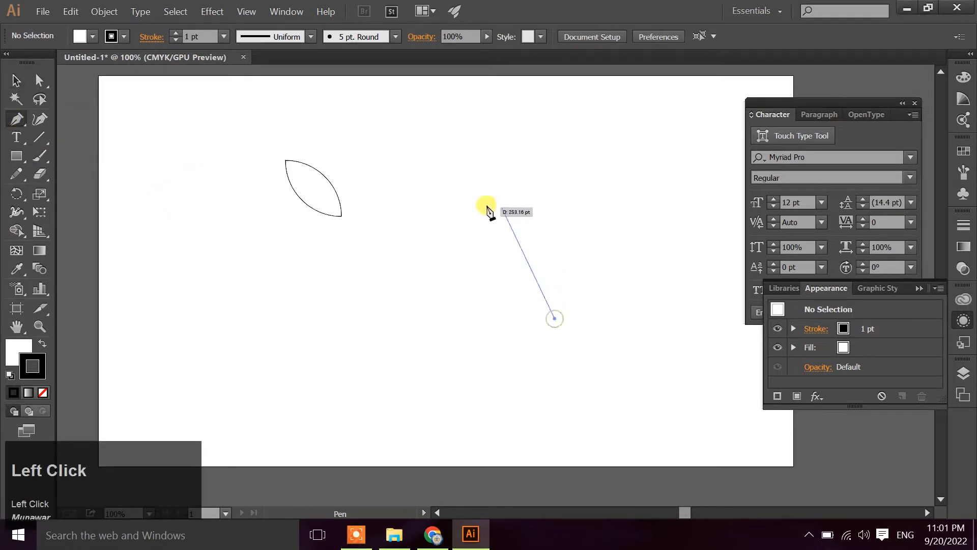
scroll(477, 214, up, 2)
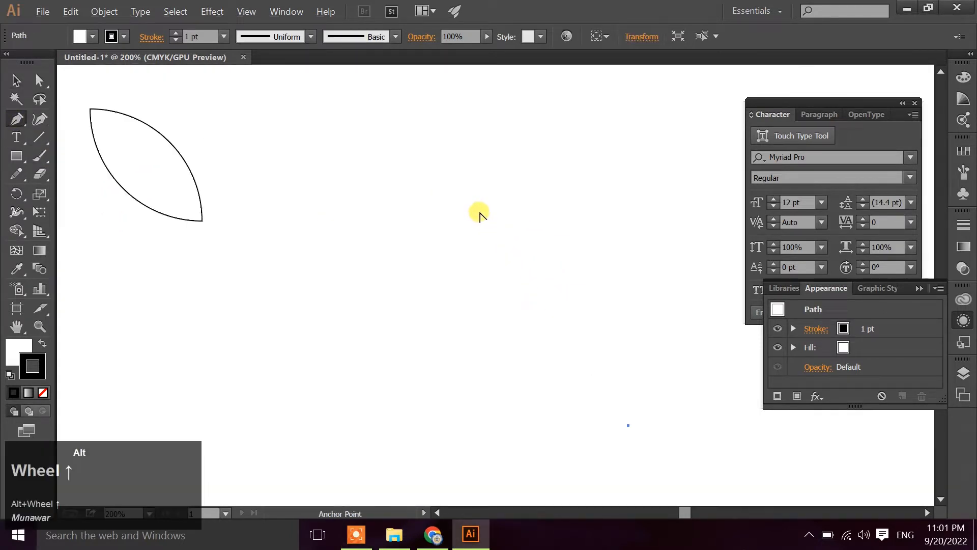
drag(479, 214, 301, 175)
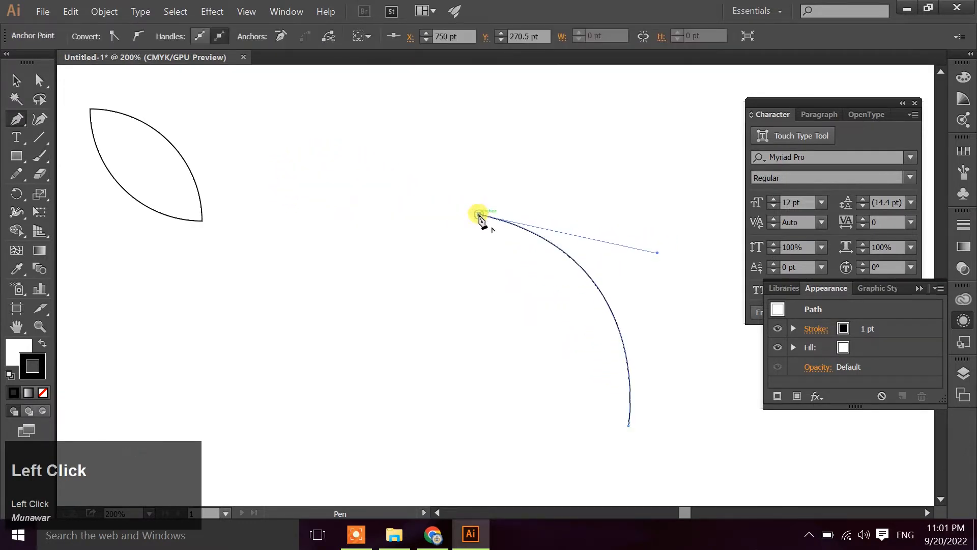
mouse_move(479, 214)
mouse_down()
mouse_move(658, 371)
mouse_move(733, 327)
mouse_move(739, 333)
mouse_move(495, 307)
mouse_move(528, 314)
mouse_move(508, 279)
mouse_move(691, 214)
mouse_move(710, 125)
mouse_move(741, 151)
mouse_up()
key(space)
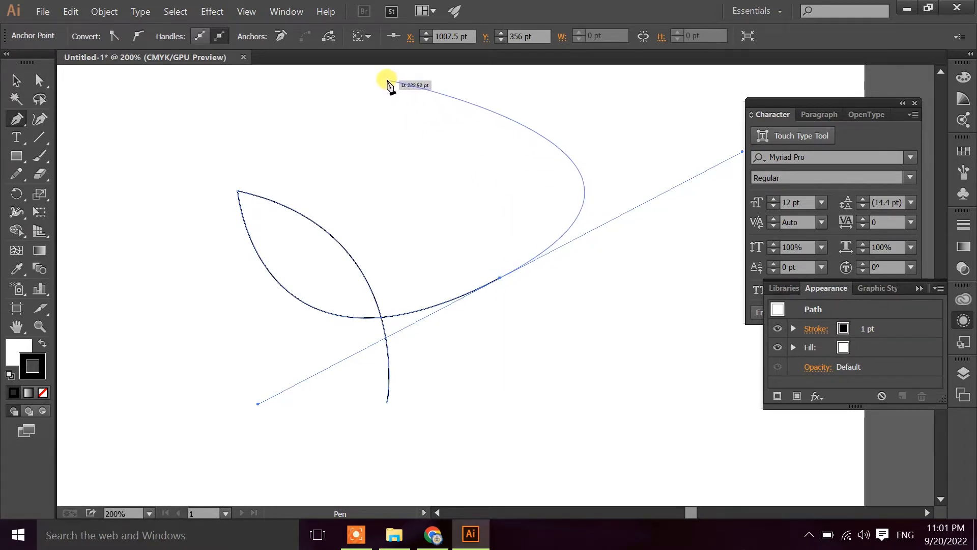
Continue the path into a large rounded outer petal above the leaf and lengthen the handle at the petal's top anchor
drag(375, 81, 341, 112)
key(alt)
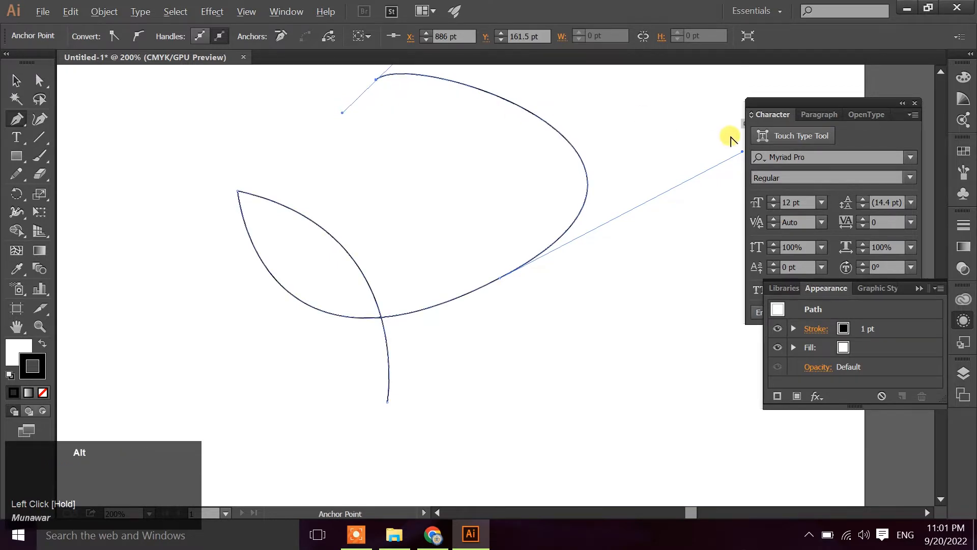
drag(741, 151, 500, 205)
key(space)
key(space)
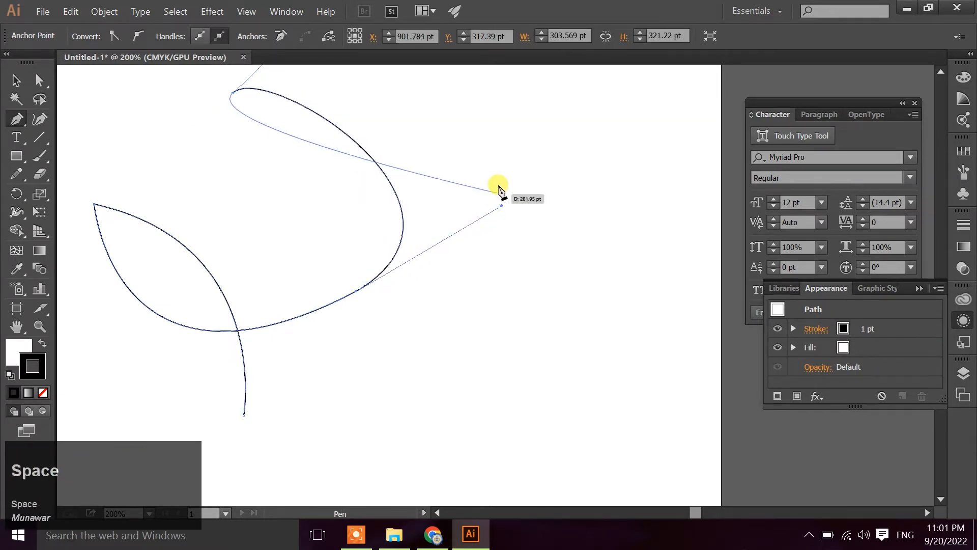
drag(451, 146, 447, 230)
key(alt)
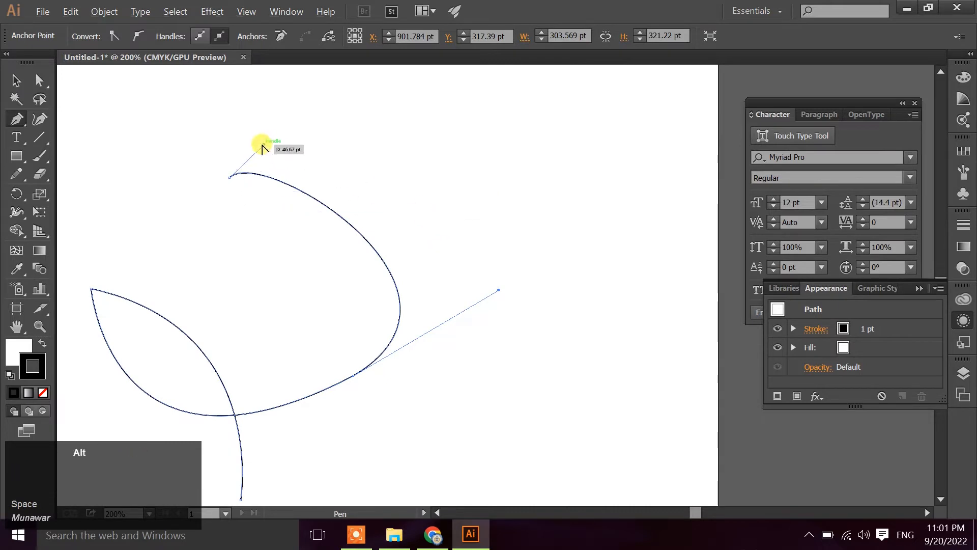
drag(266, 148, 316, 100)
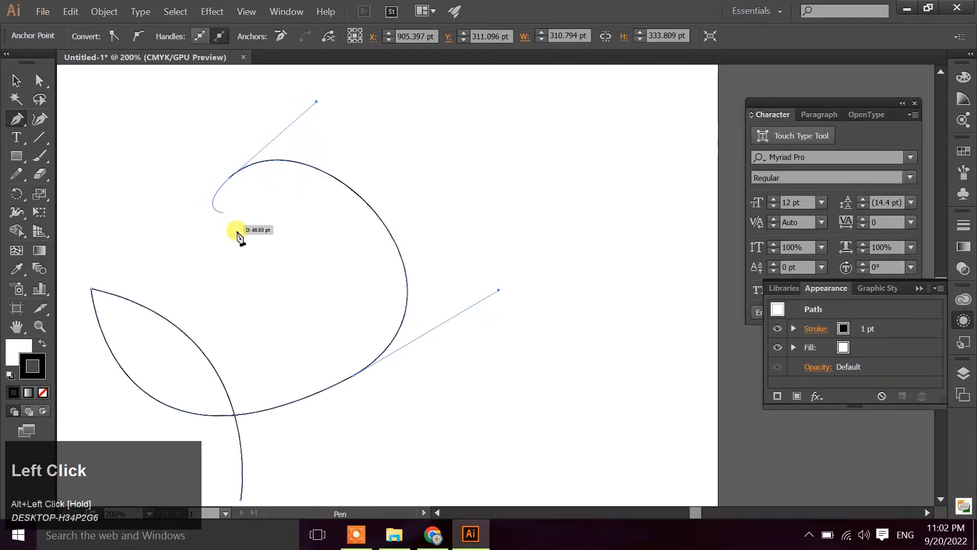
Coil the path inward inside the petal with progressively smaller curves to form the flower's spiral centre
drag(246, 279, 282, 289)
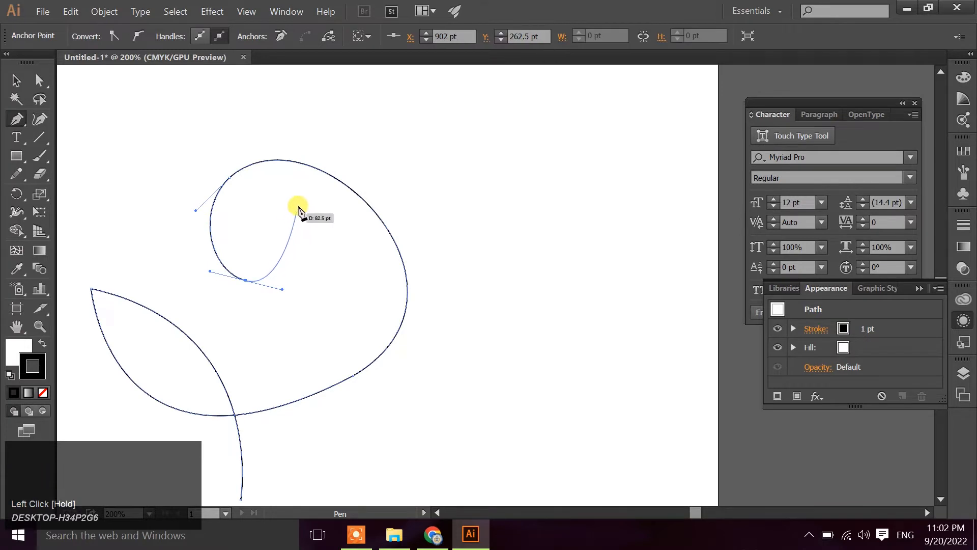
drag(302, 200, 270, 148)
drag(235, 209, 251, 243)
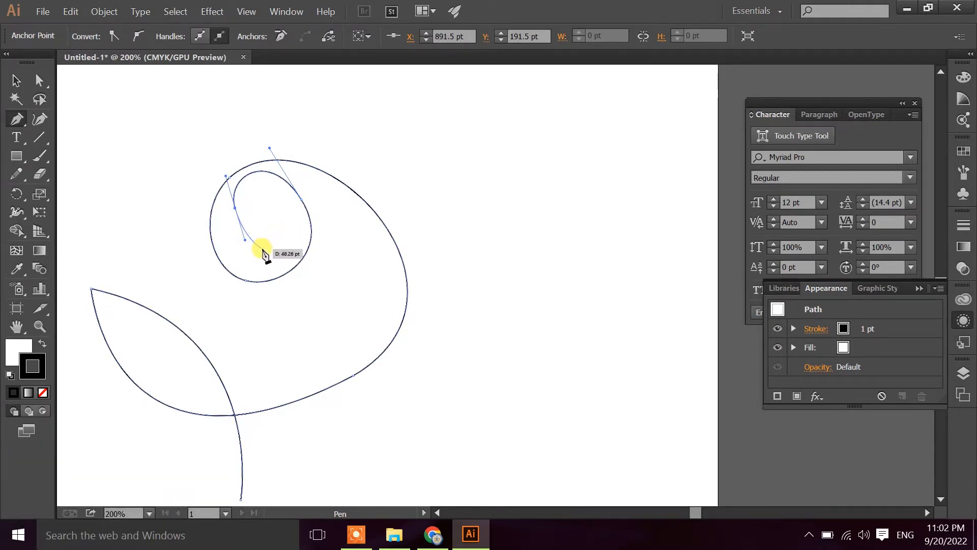
mouse_move(264, 249)
mouse_down()
mouse_move(280, 254)
mouse_move(272, 252)
mouse_up()
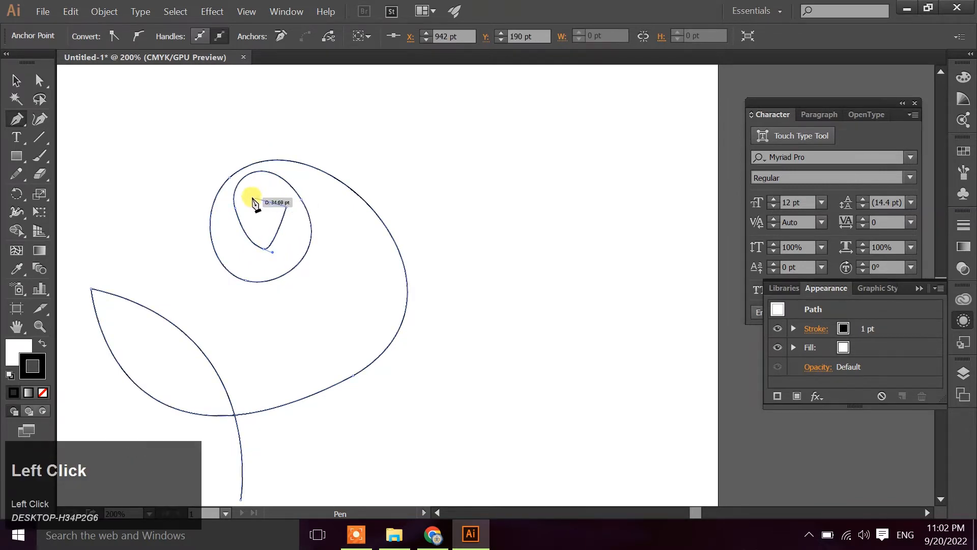
mouse_move(249, 200)
mouse_down()
mouse_move(234, 215)
mouse_move(271, 229)
mouse_move(267, 206)
mouse_up()
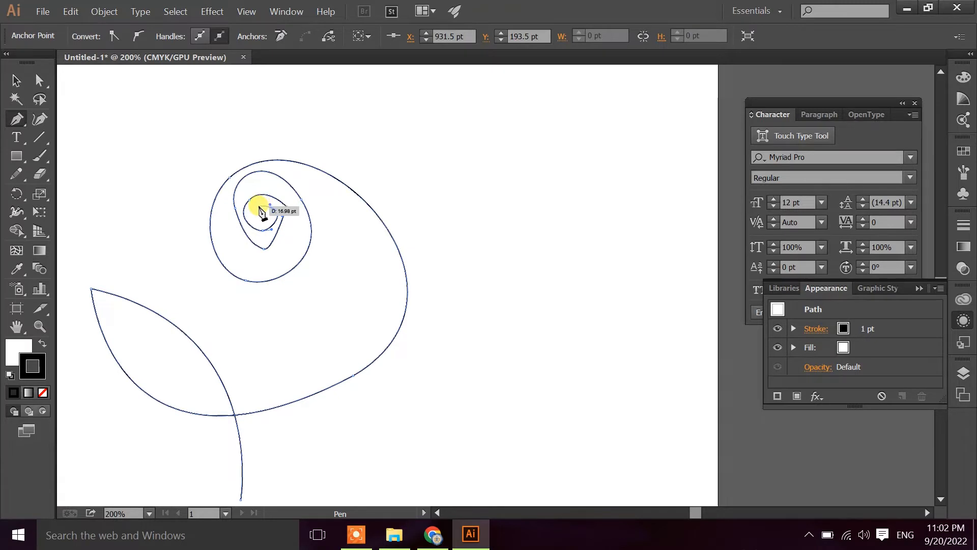
drag(260, 209, 262, 179)
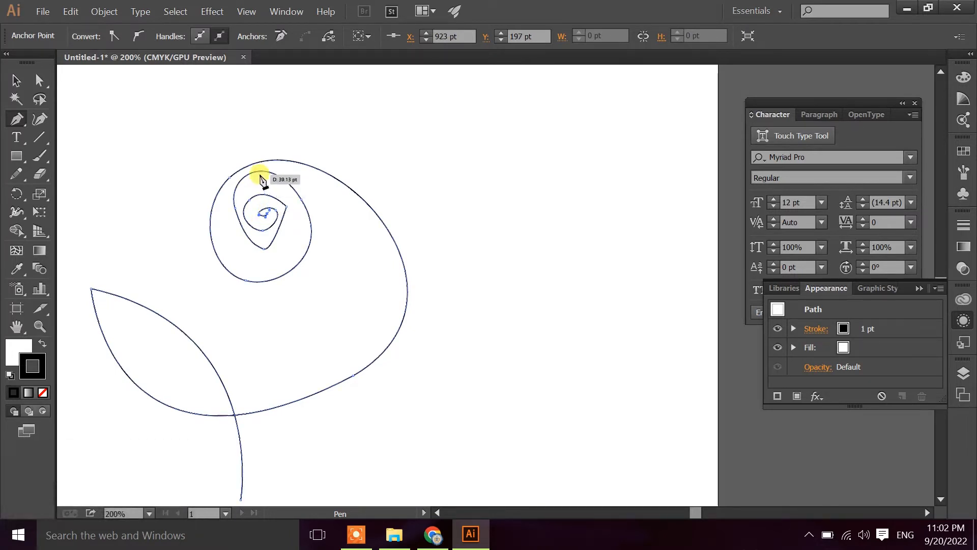
End the path and reshape the petal's lower-right curve by repositioning its anchor point and handles with Direct Selection
click(16, 80)
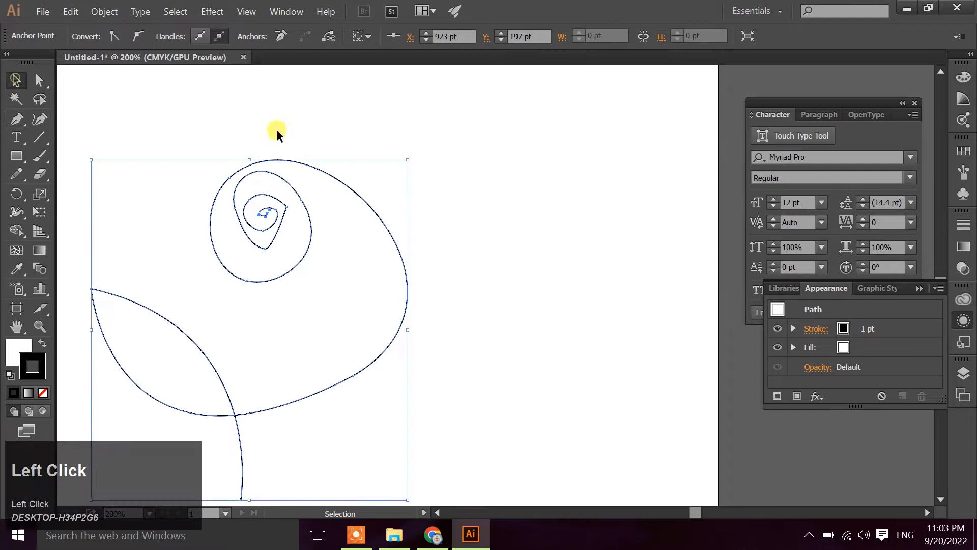
click(327, 125)
click(245, 282)
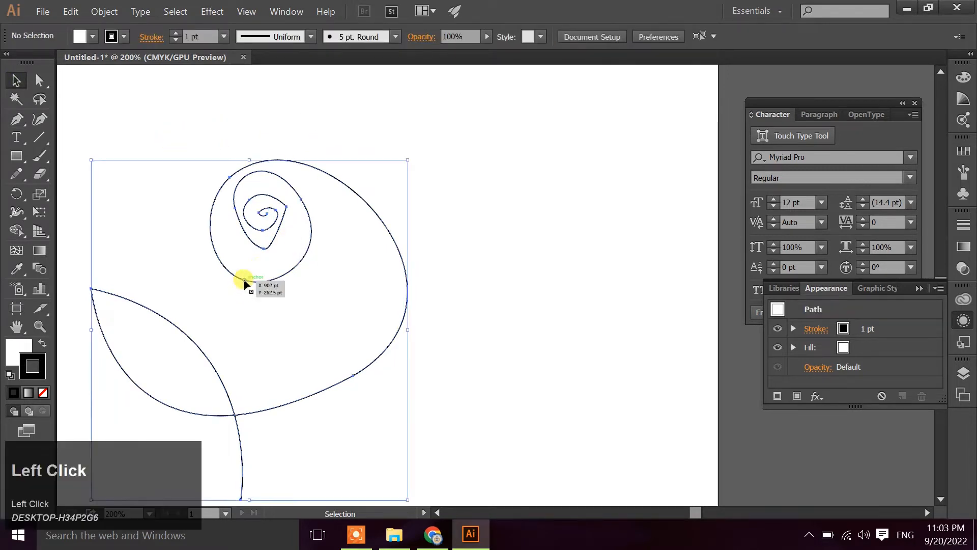
click(39, 79)
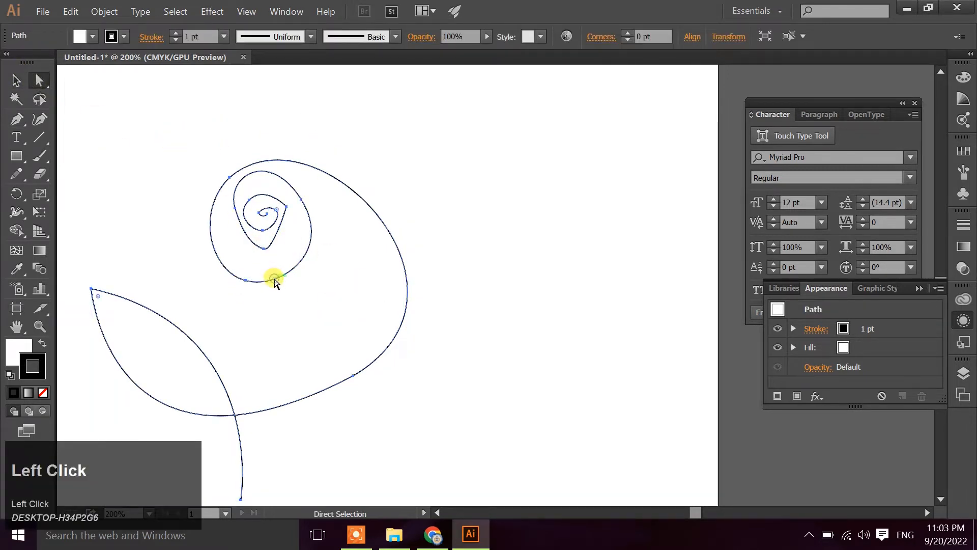
click(355, 375)
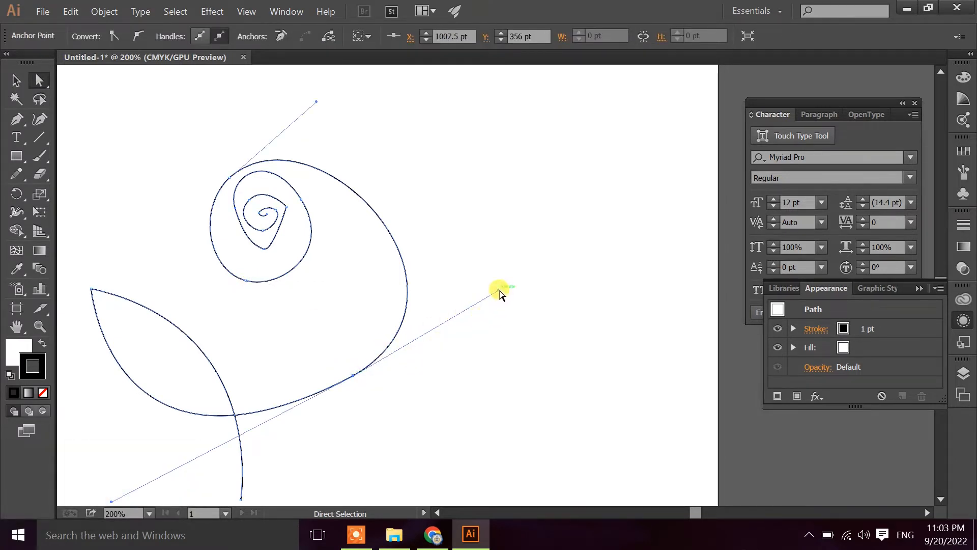
drag(499, 290, 462, 304)
drag(355, 377, 457, 280)
key(space)
drag(194, 409, 254, 387)
click(460, 311)
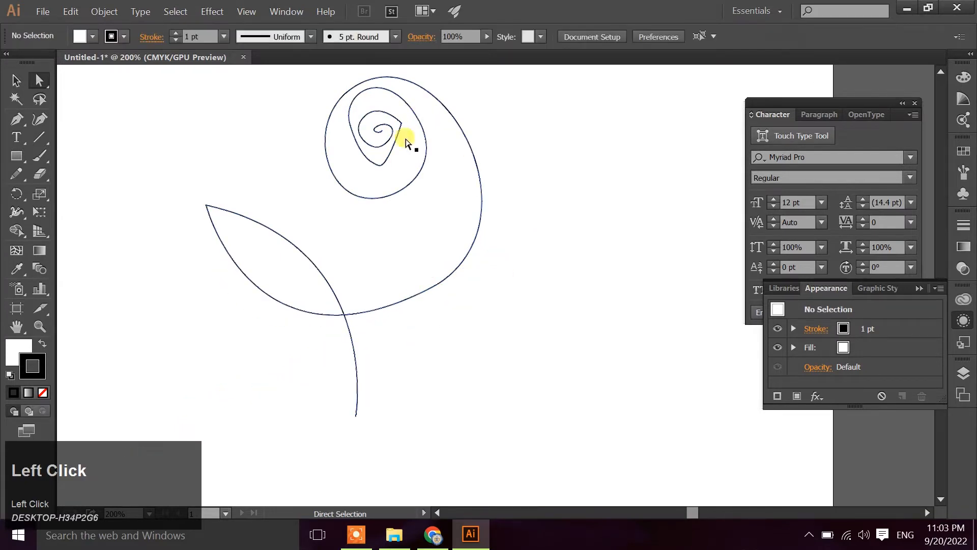
Move the spiral's anchor points together down and toward the leaf, and shorten the handle on the petal's outer side
drag(297, 76, 504, 212)
drag(383, 128, 366, 161)
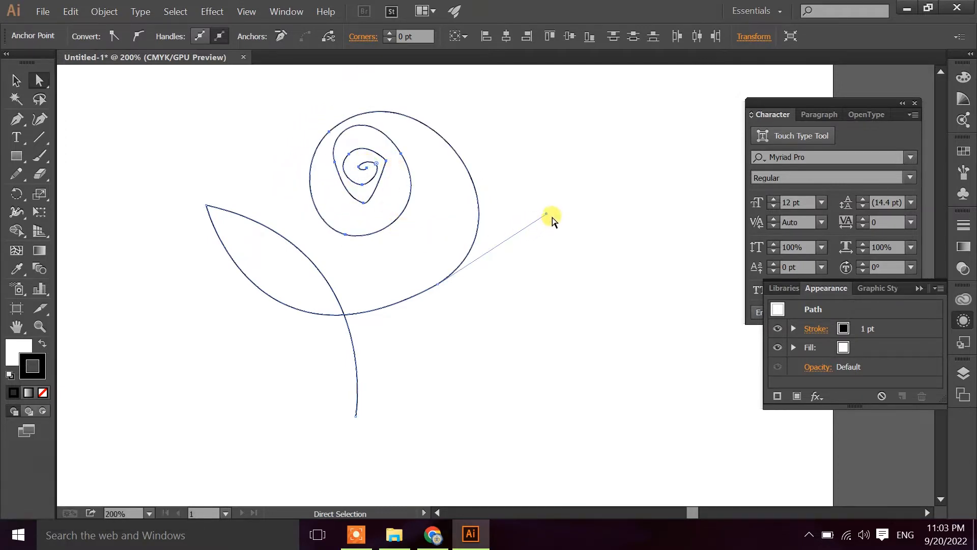
drag(545, 214, 515, 238)
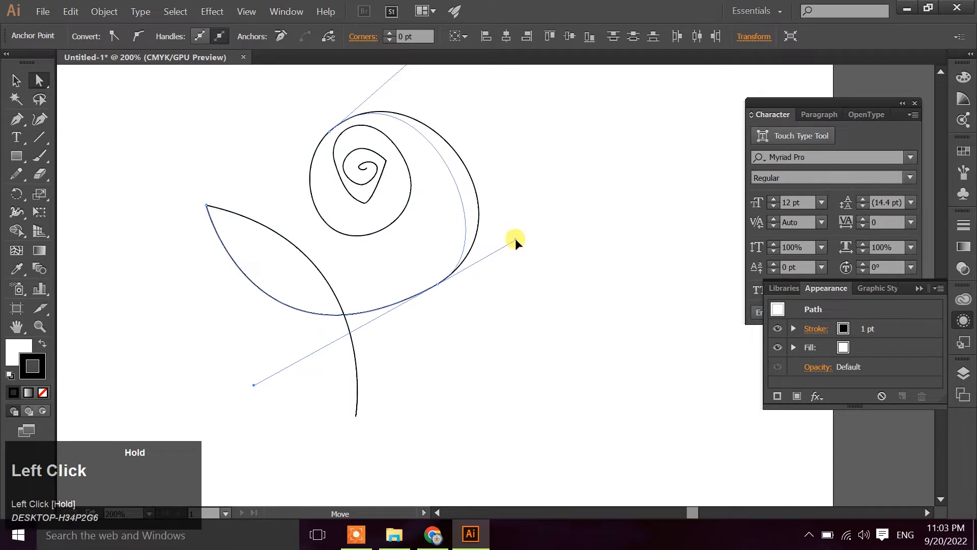
Reshape the top of the outer petal with its anchor handle and reposition the inner spiral points for more even rings
click(328, 133)
key(space)
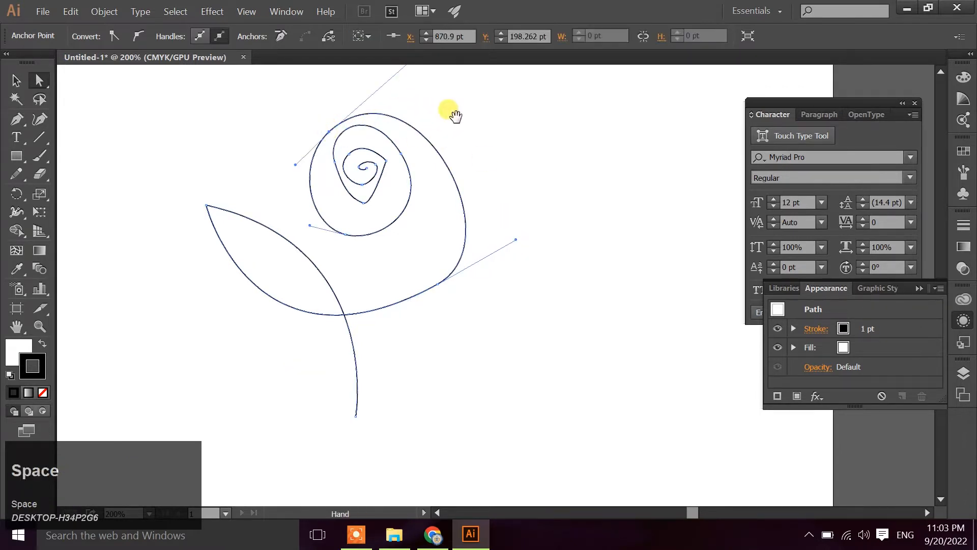
mouse_move(437, 61)
mouse_down()
mouse_move(404, 136)
mouse_move(436, 141)
mouse_up()
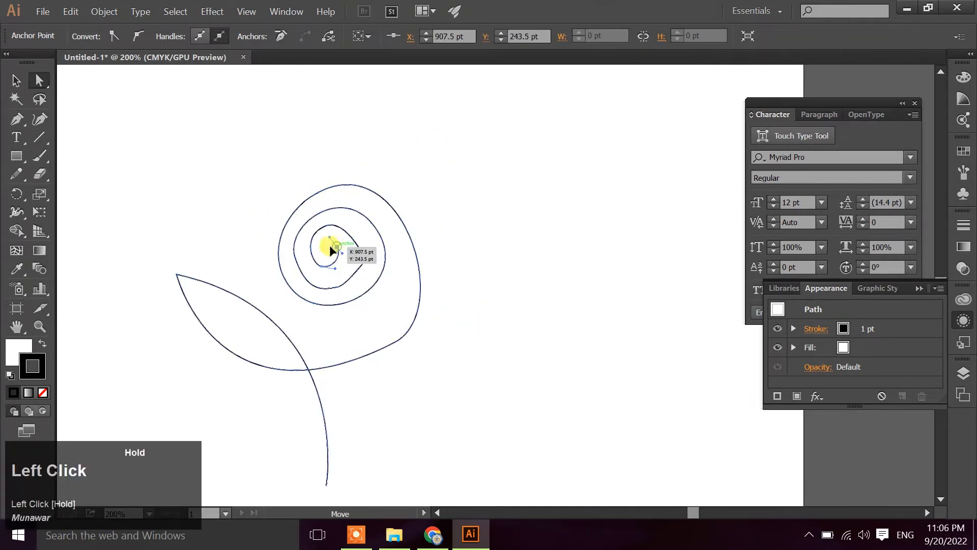
drag(328, 245, 365, 260)
Convert the sharp corner in the inner spiral to a smooth curve with the Anchor Point Tool
click(14, 121)
right_click(14, 120)
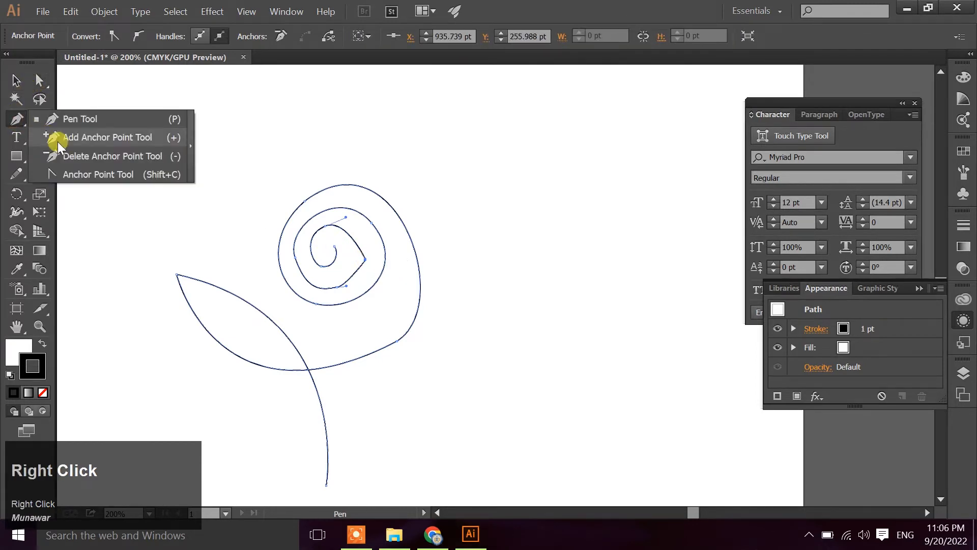
click(66, 175)
mouse_move(365, 260)
mouse_down()
mouse_move(362, 270)
mouse_move(367, 244)
mouse_up()
Adjust the handle on the middle spiral ring with Direct Selection to even out its curve
click(40, 81)
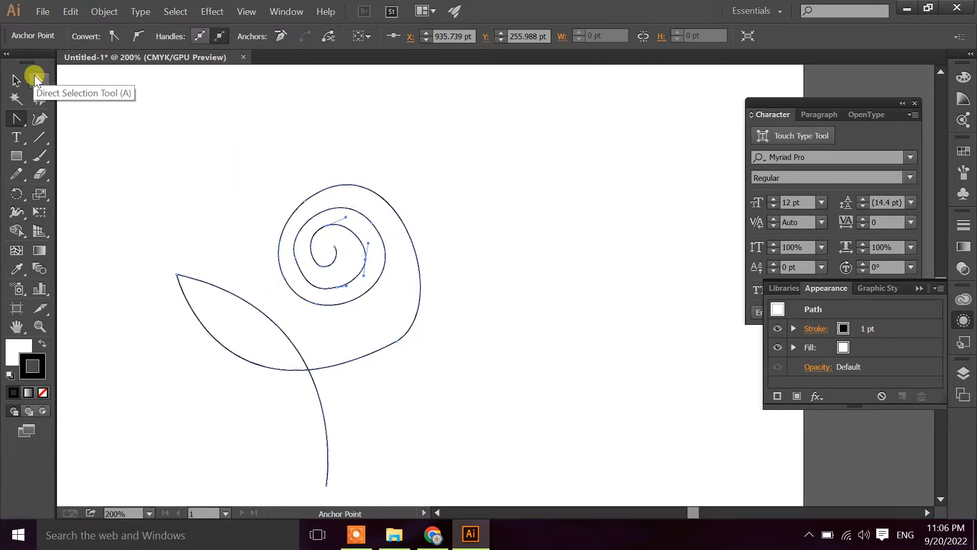
click(303, 296)
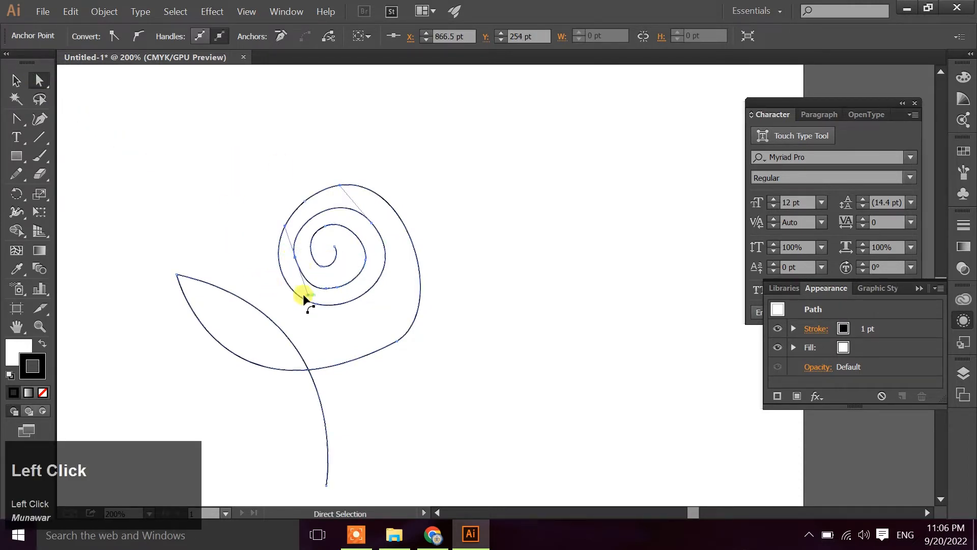
drag(309, 296, 297, 289)
click(460, 234)
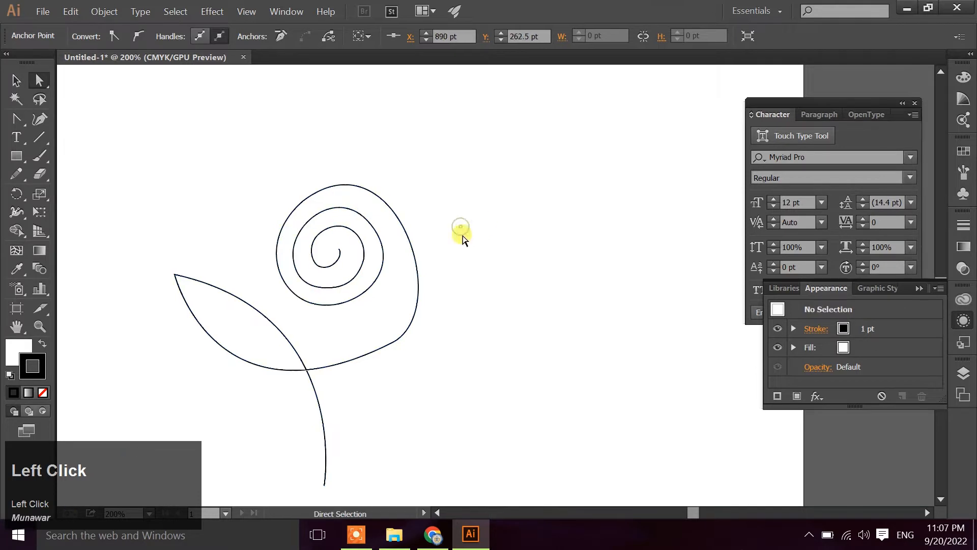
Round out the outer petal by adjusting both handles of its lower-right anchor point
click(397, 341)
click(395, 340)
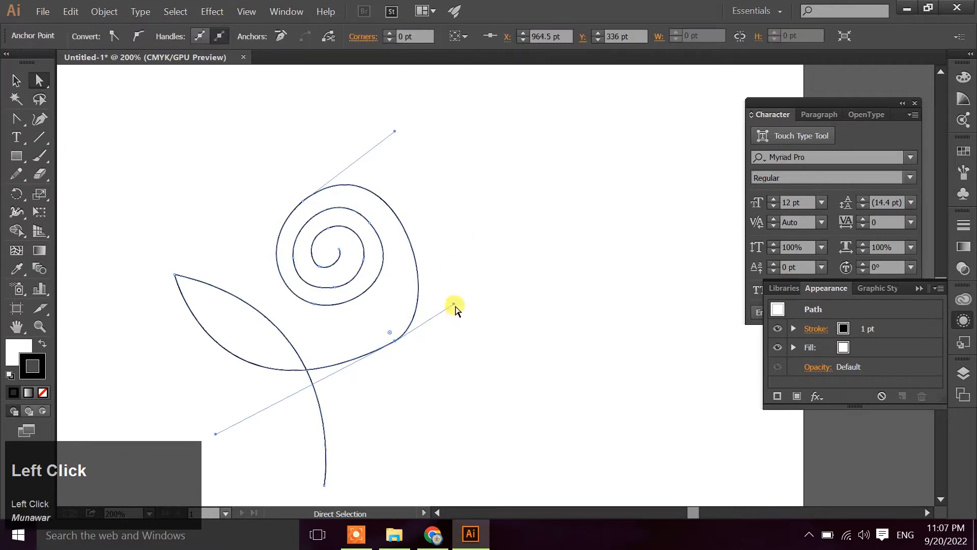
drag(453, 304, 471, 252)
drag(217, 435, 231, 451)
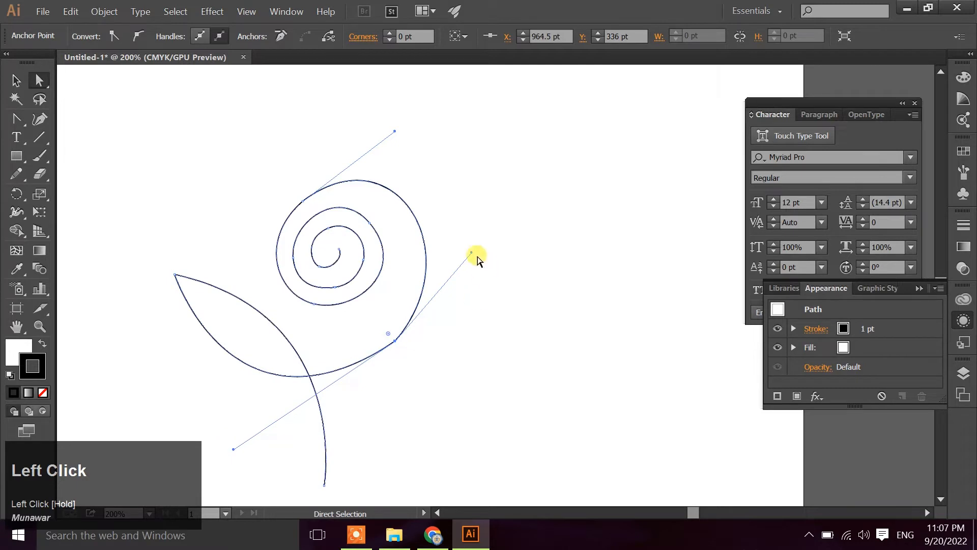
drag(473, 257, 491, 263)
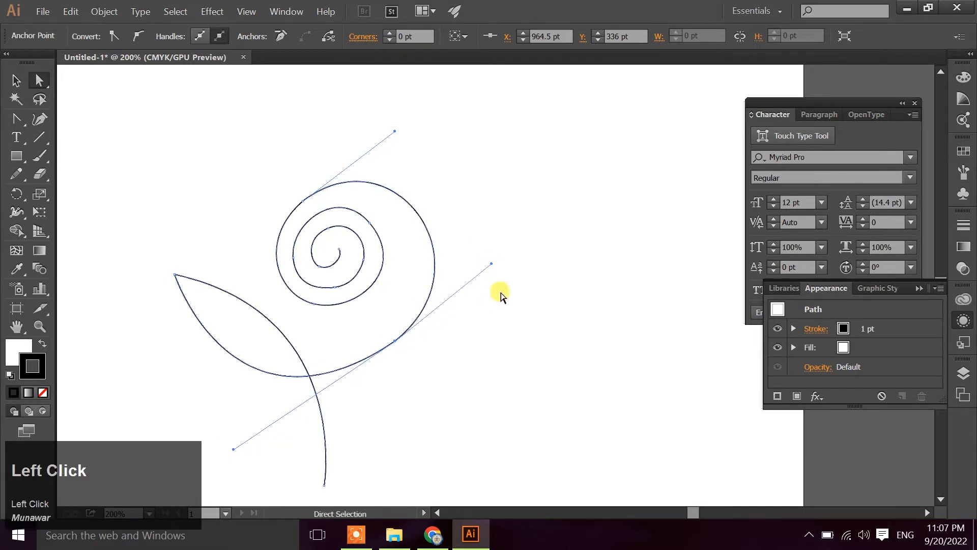
click(496, 300)
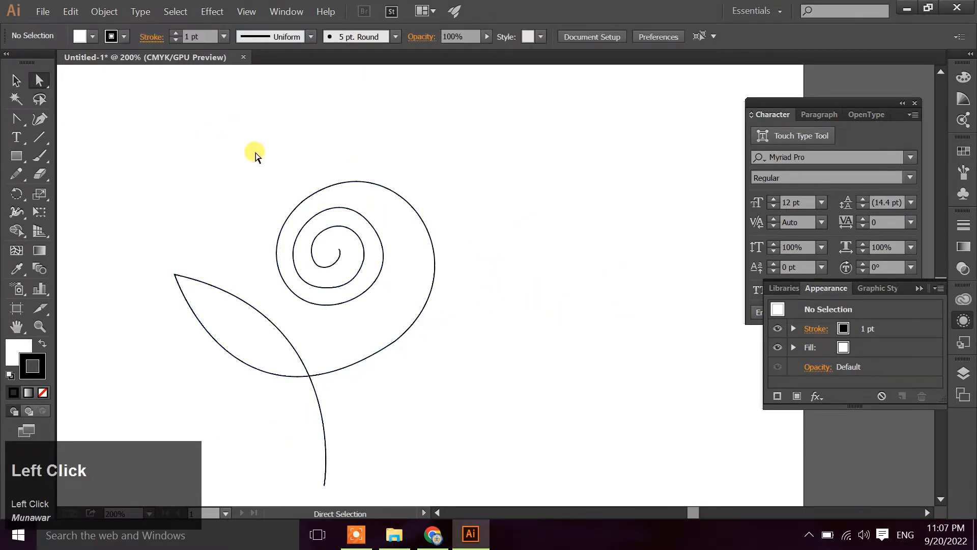
Delete the separate leaf shape beside the flower drawing
scroll(256, 155, down, 3)
scroll(300, 158, up, 2)
scroll(229, 150, down, 2)
drag(69, 125, 172, 285)
drag(74, 127, 163, 207)
key(Delete)
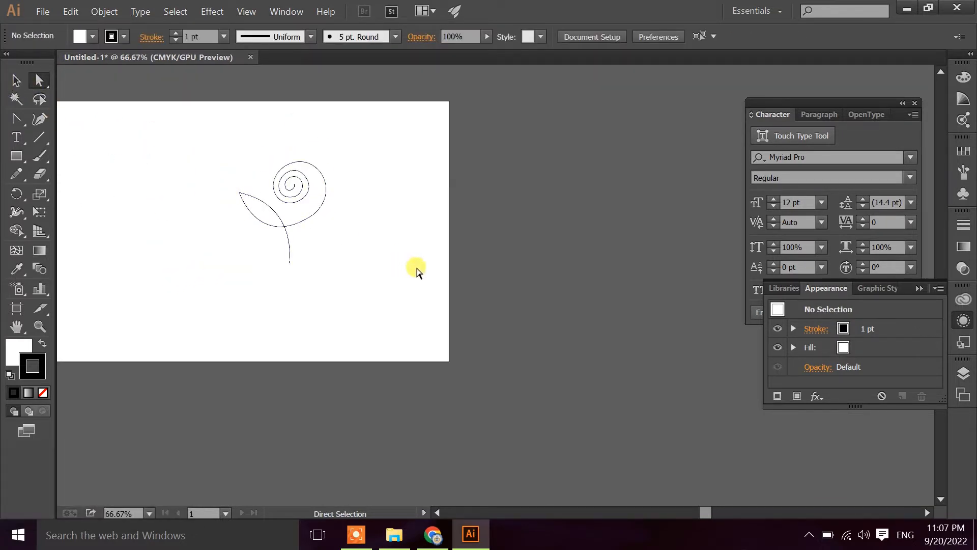
Bow the stem and the leaf's upper edge outward by adjusting the handle of the stem's bottom anchor
scroll(417, 269, up, 3)
scroll(417, 268, down, 1)
key(space)
drag(210, 233, 391, 268)
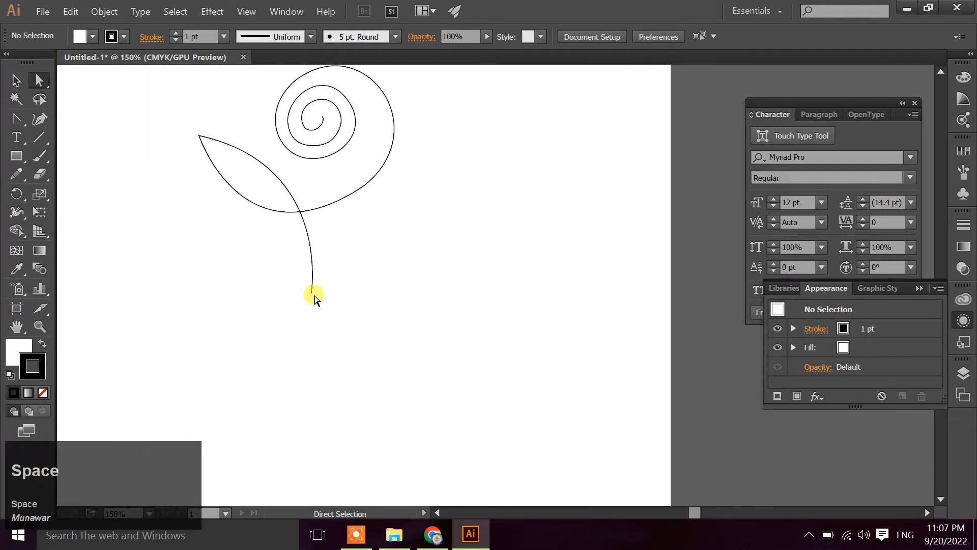
click(312, 294)
drag(333, 164, 344, 132)
click(391, 251)
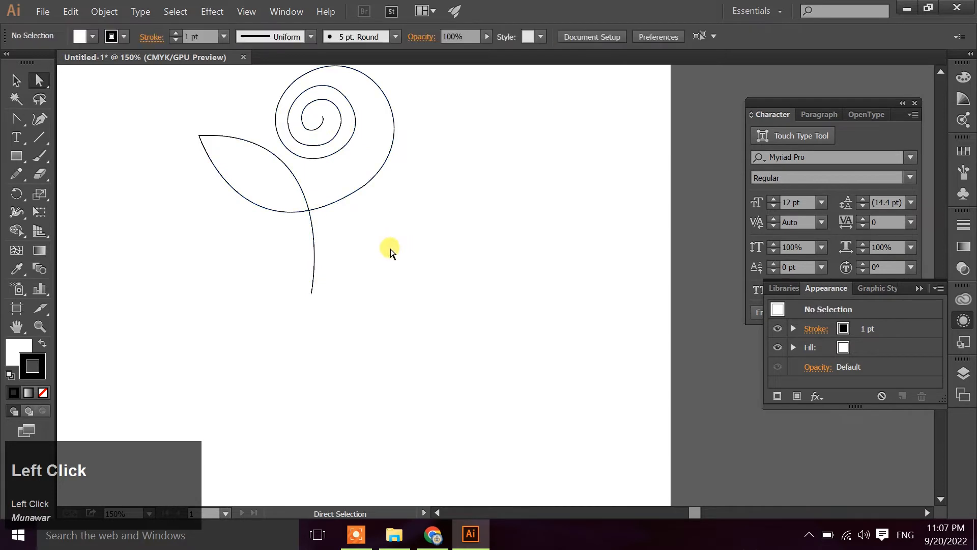
Select the whole flower path and set its stroke weight to 5 pt
scroll(420, 253, down, 1)
key(space)
drag(505, 179, 471, 260)
drag(149, 184, 452, 430)
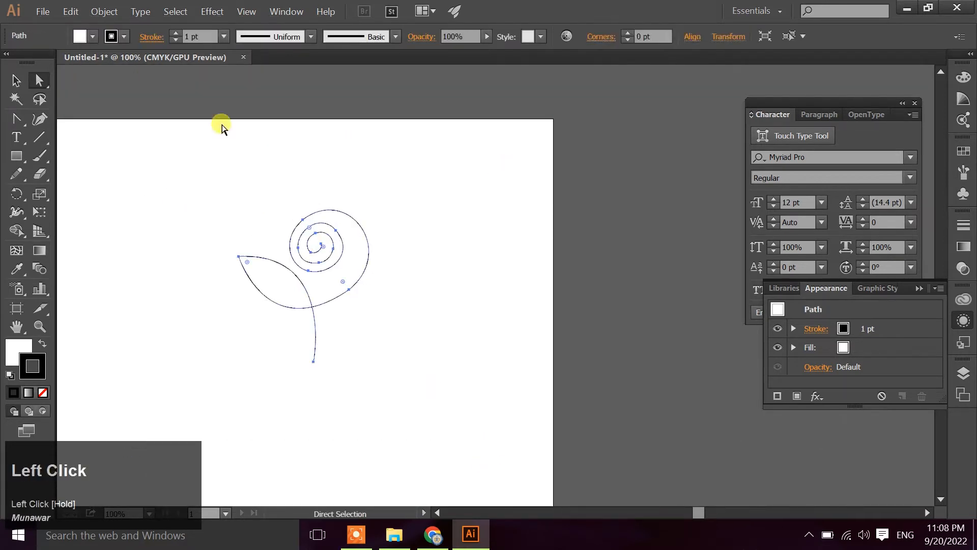
click(222, 36)
click(234, 186)
click(432, 285)
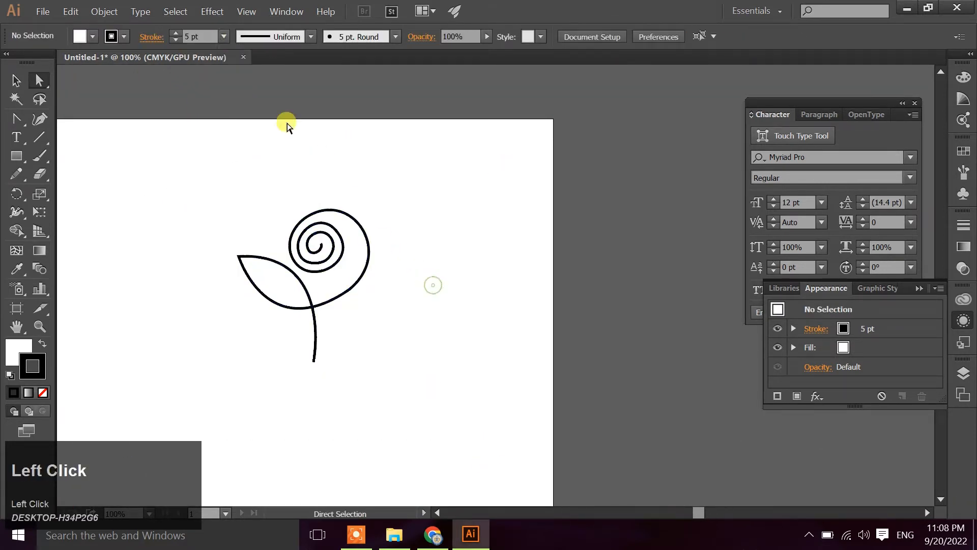
Select the whole flower path and set its stroke weight to 7 pt
click(223, 36)
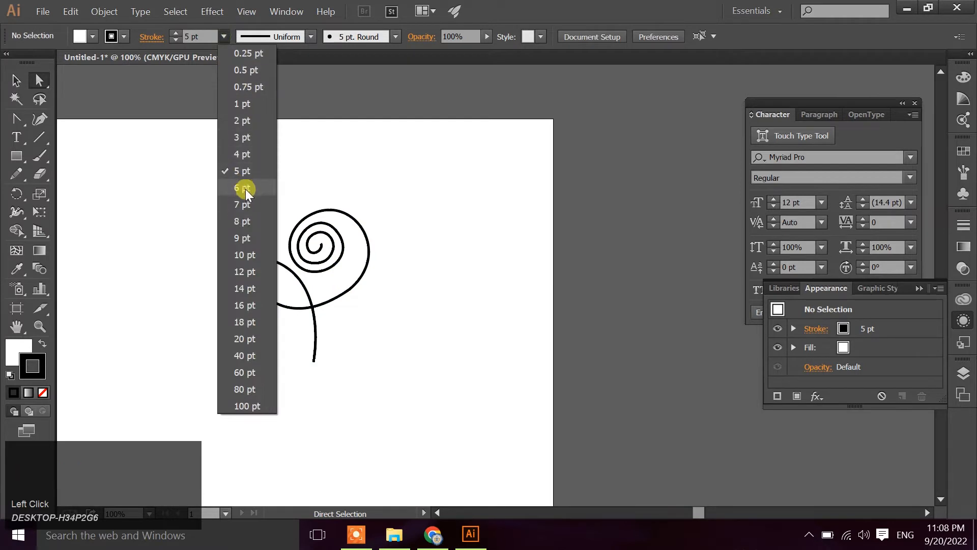
click(245, 188)
drag(254, 161, 404, 343)
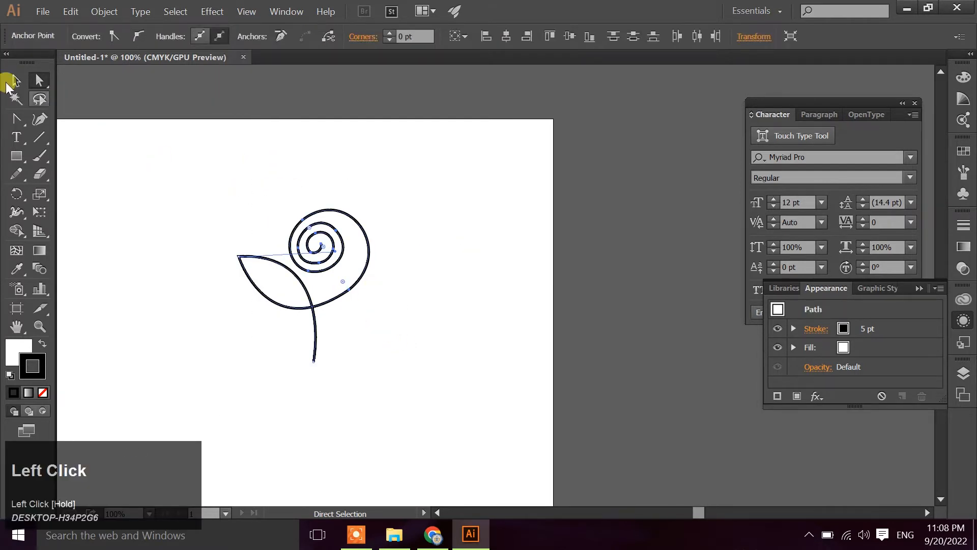
click(12, 82)
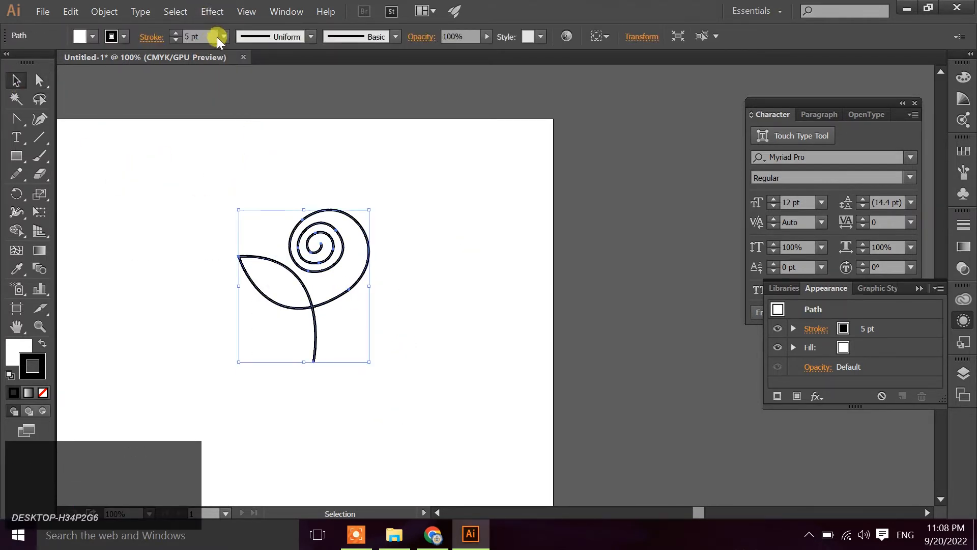
click(241, 206)
click(427, 303)
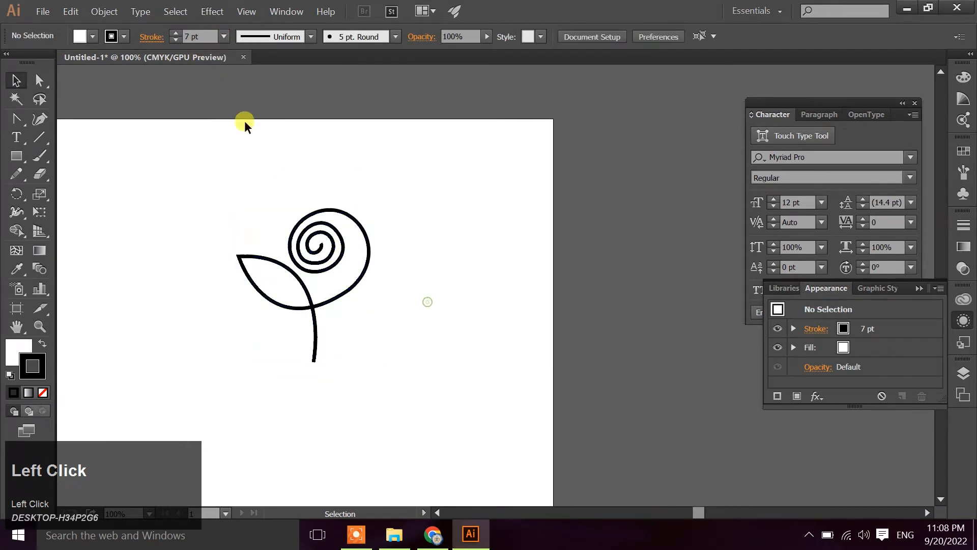
Try the elliptical width profile on the flower's stroke, and settle on the triangular tapered profile
drag(239, 178, 368, 352)
click(310, 37)
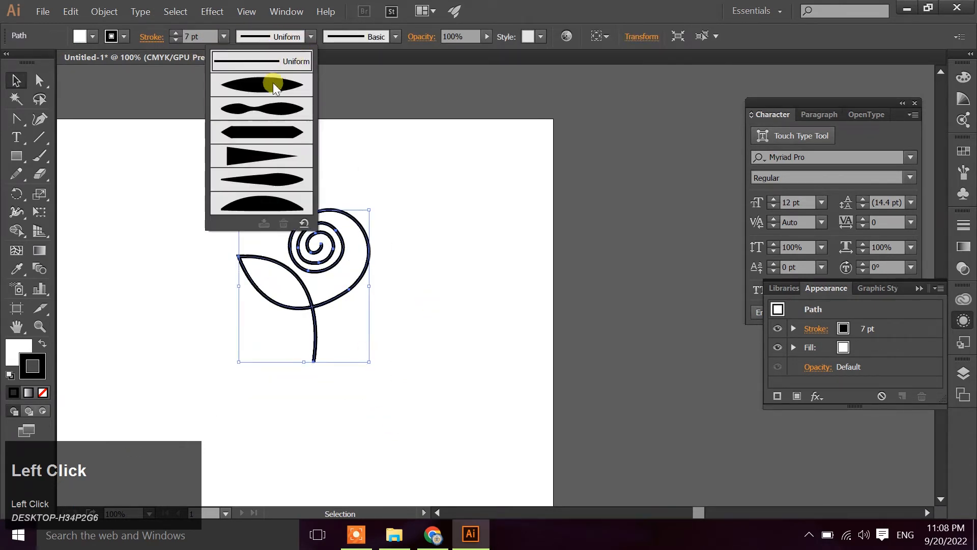
click(272, 85)
click(309, 38)
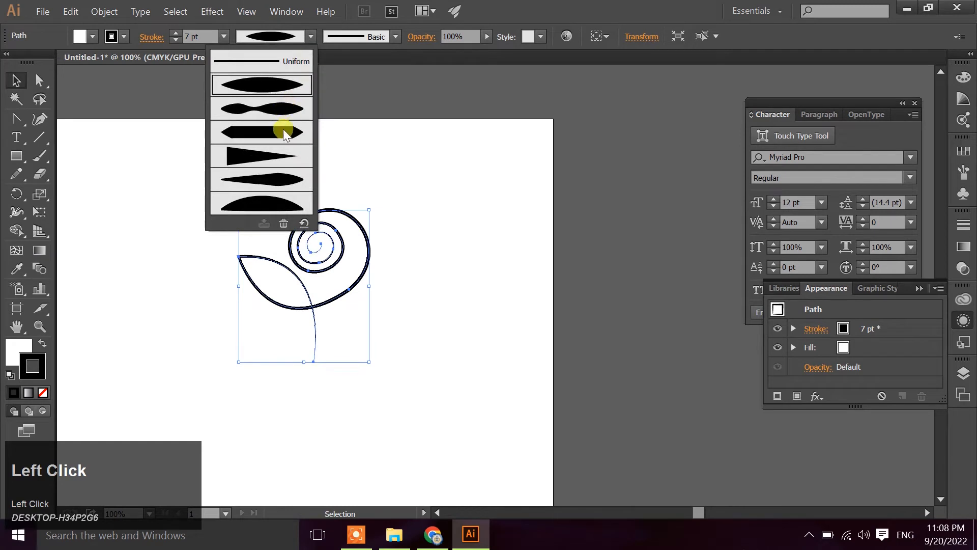
click(274, 151)
click(410, 298)
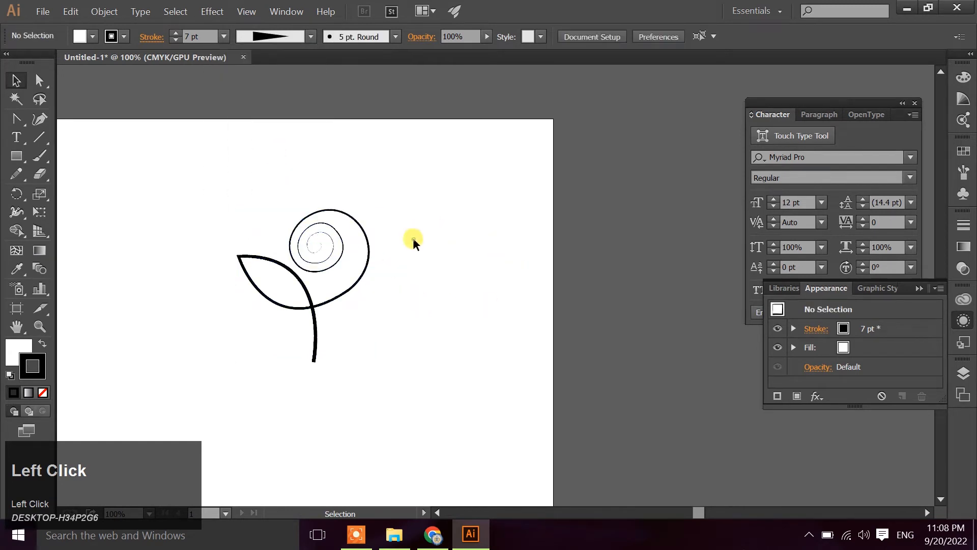
Draw a circle around the whole flower with the Ellipse tool
drag(399, 297, 459, 264)
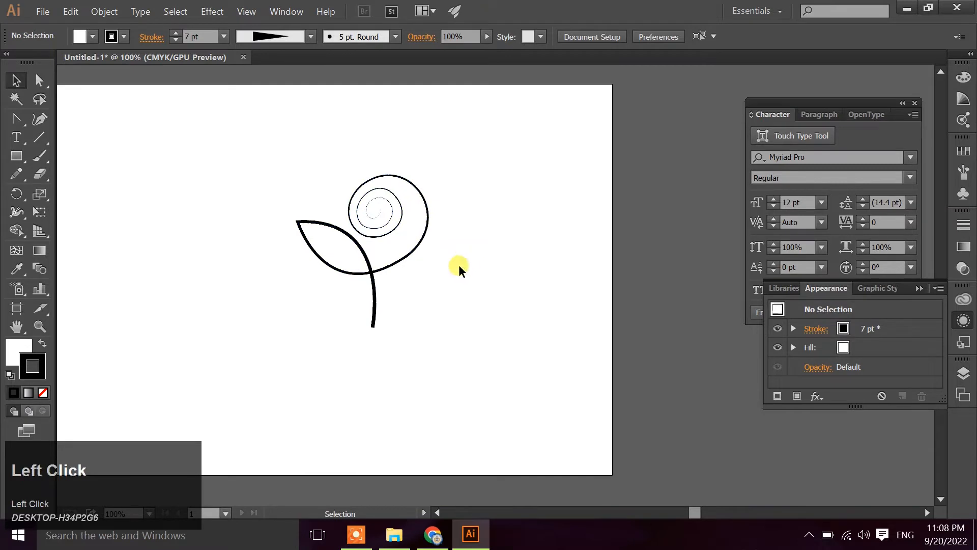
right_click(16, 156)
click(49, 192)
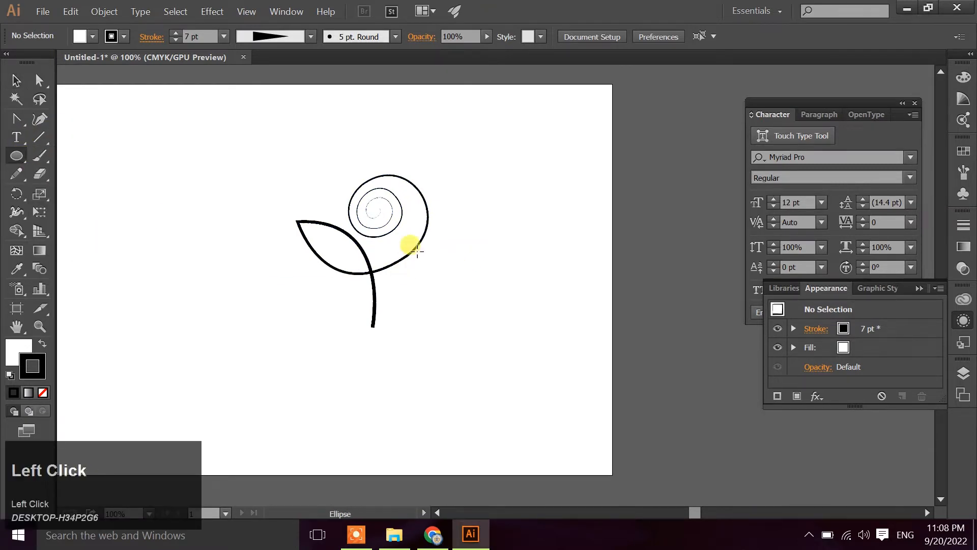
drag(273, 151, 455, 318)
key(v)
Remove the circle's fill and set its stroke weight to 7 pt
click(10, 344)
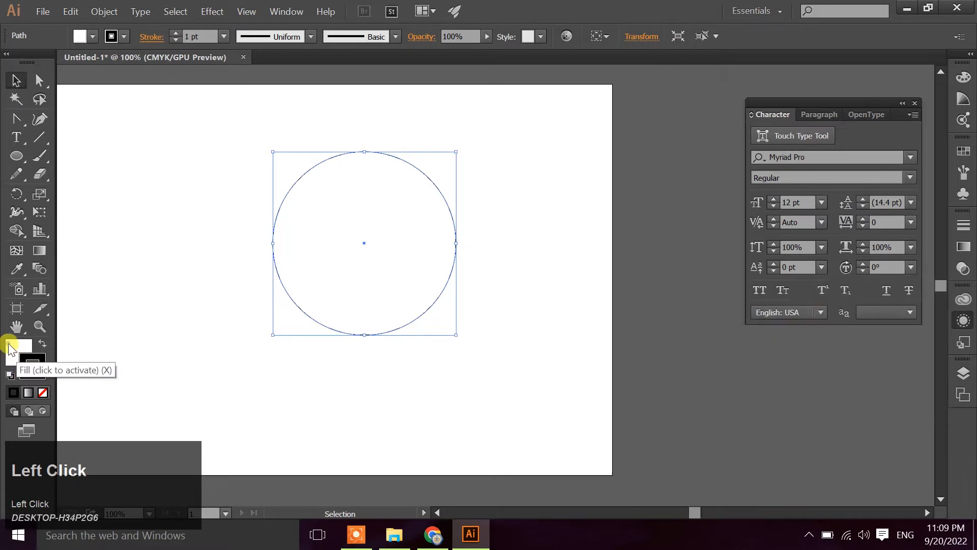
click(43, 393)
click(118, 305)
click(453, 213)
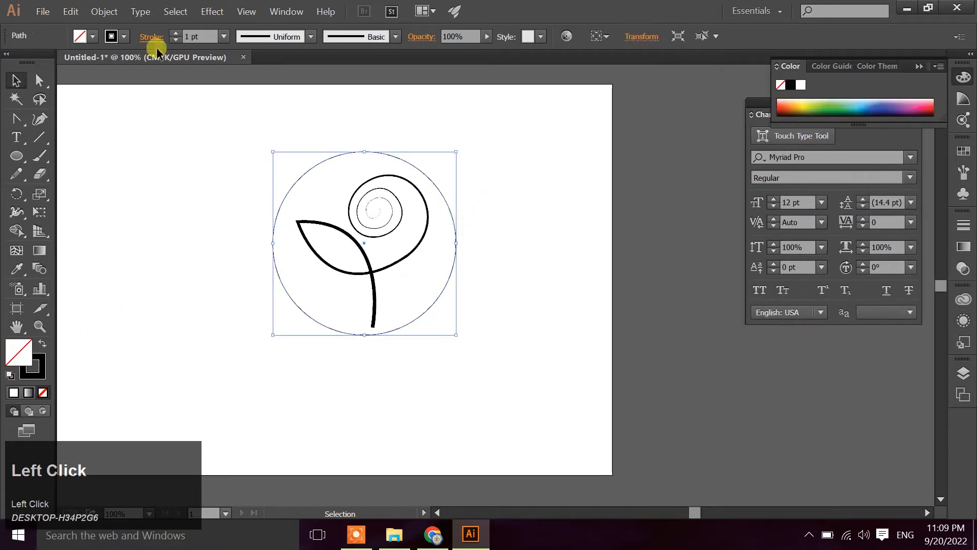
click(224, 36)
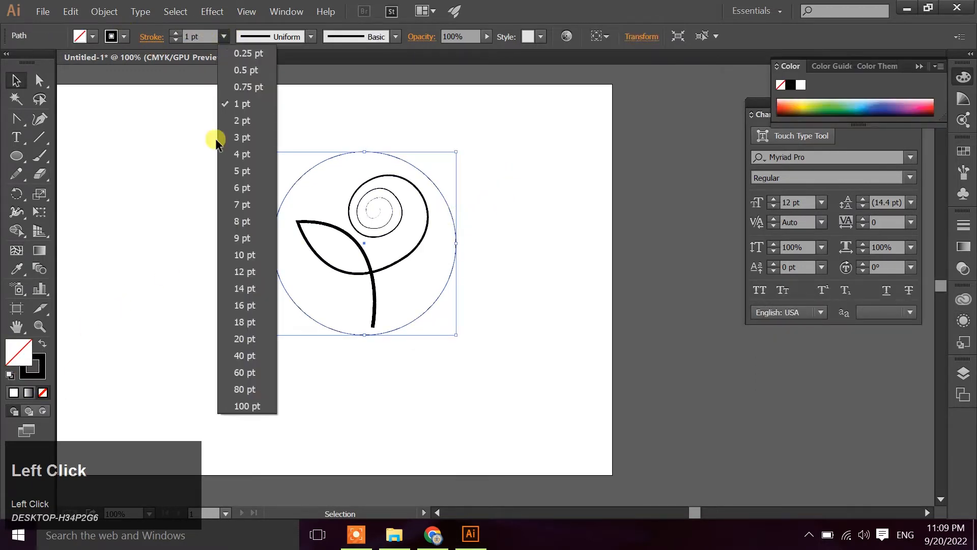
click(241, 207)
click(200, 273)
Move the circle off the flower into the empty artboard area to the flower's left
drag(350, 155, 356, 148)
click(240, 131)
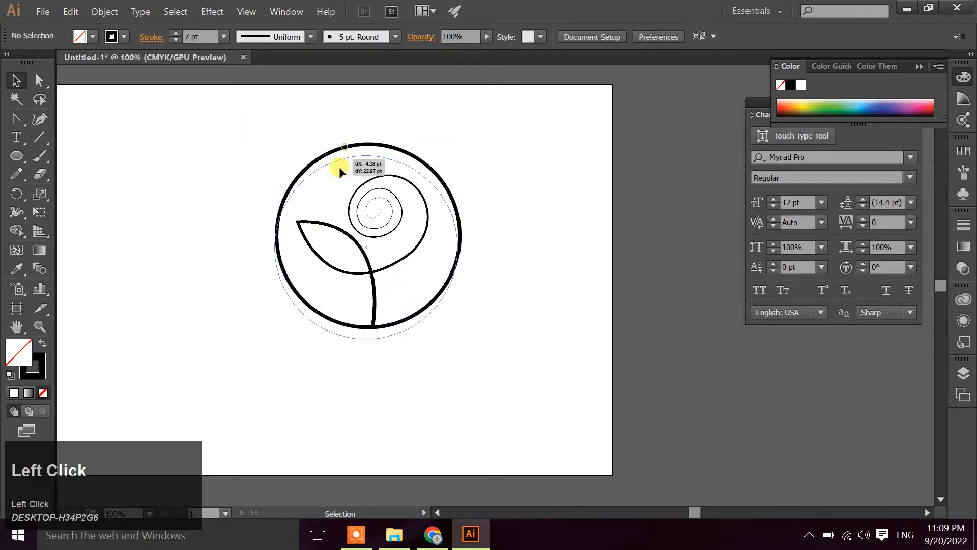
drag(338, 168, 162, 154)
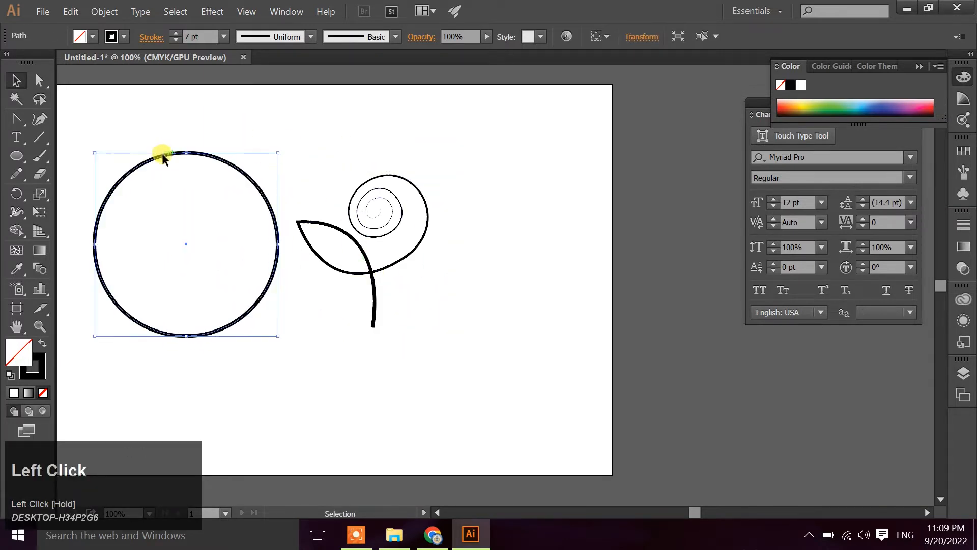
Lengthen the stem by moving its bottom anchor to about X 920 pt, Y 558 pt, and bow it by extending the leaf tip's handle
click(39, 80)
right_click(16, 119)
click(64, 117)
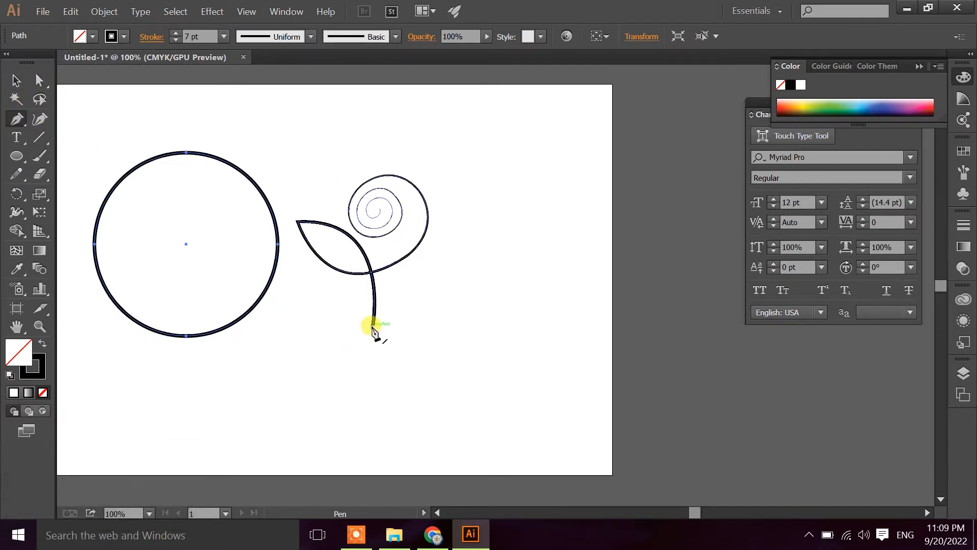
click(40, 80)
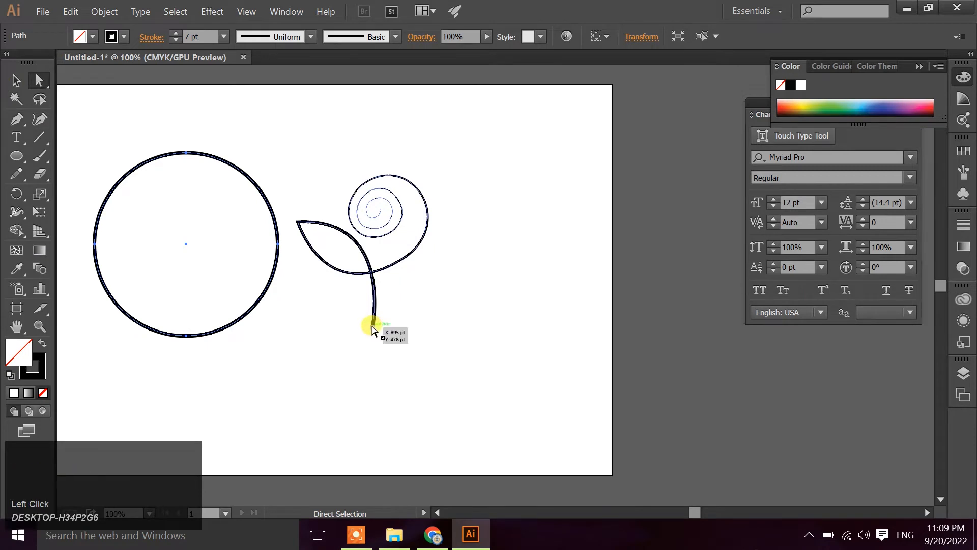
drag(372, 326, 401, 367)
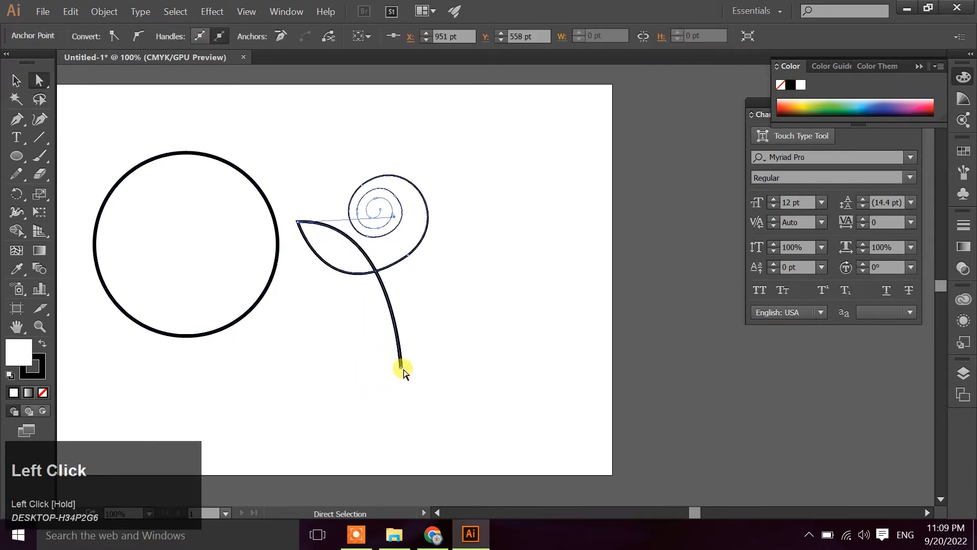
drag(395, 216, 416, 216)
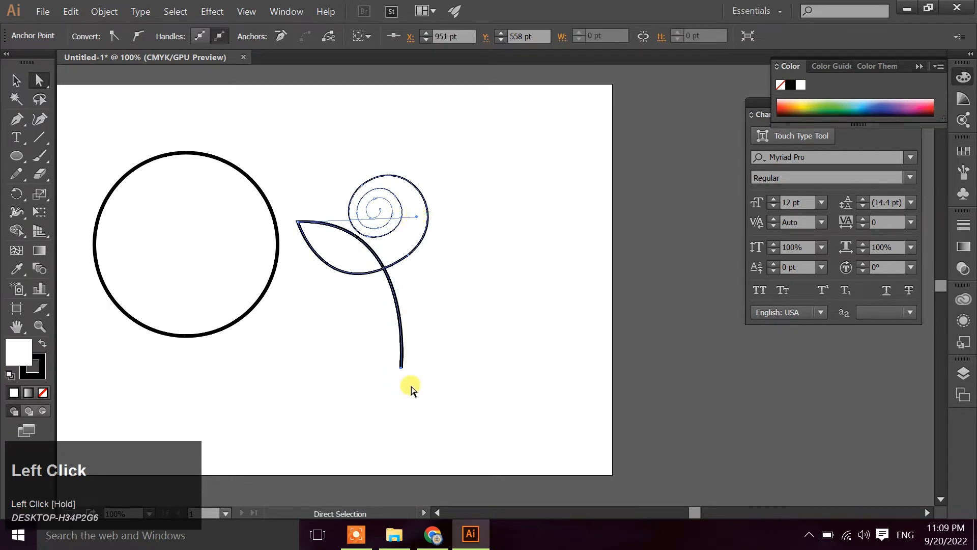
mouse_move(394, 364)
mouse_down()
mouse_move(377, 366)
mouse_move(386, 367)
mouse_up()
key(ctrl+z)
Resume the flower path from the stem's bottom anchor with the Pen tool
click(16, 119)
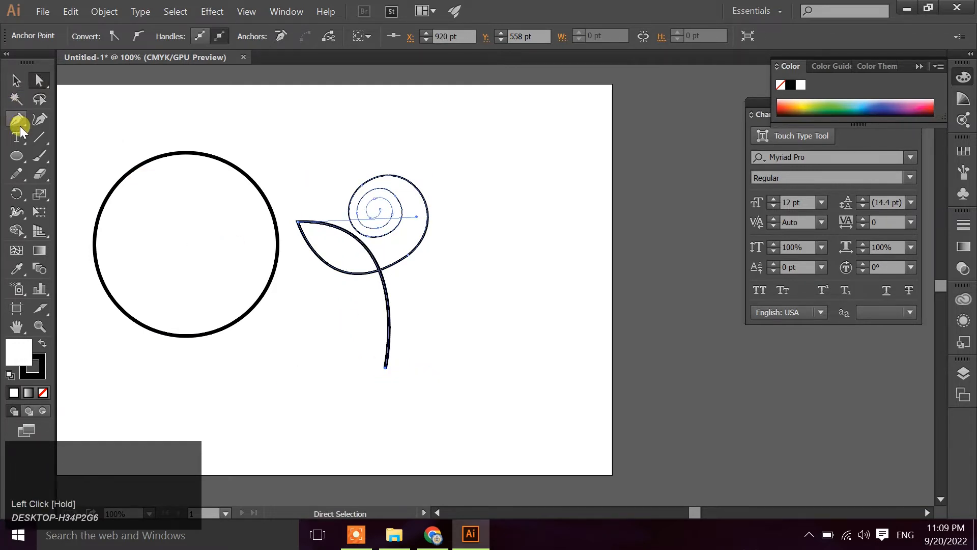
click(386, 368)
key(shift)
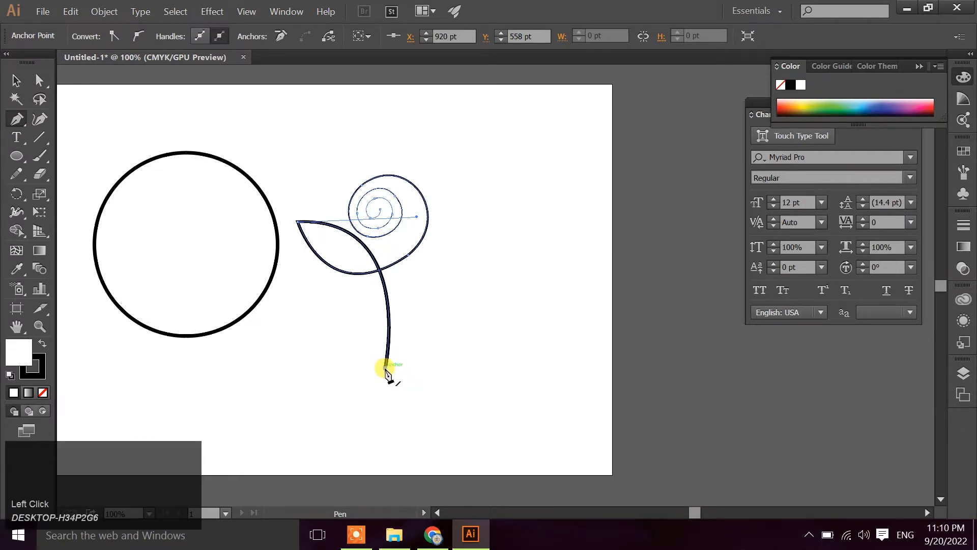
drag(395, 314, 430, 300)
key(ctrl+z)
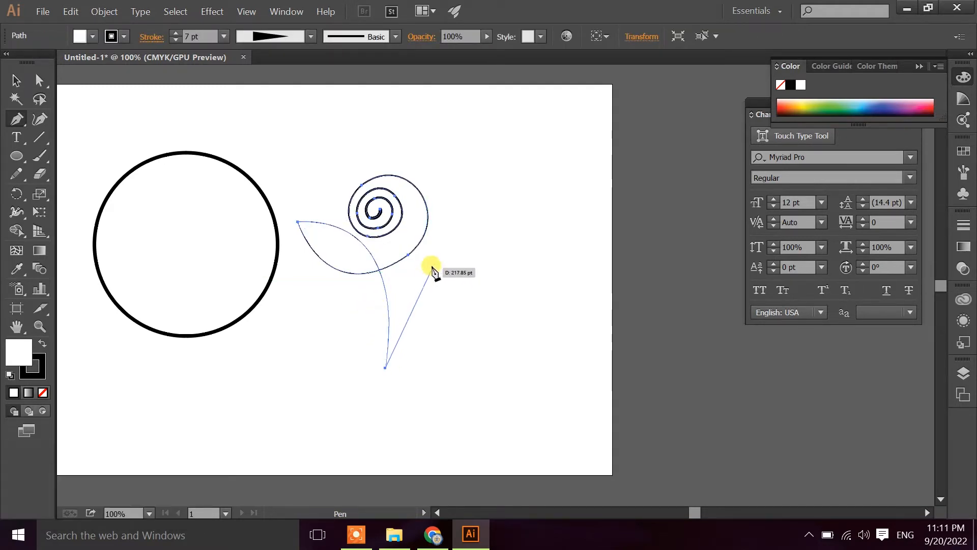
drag(458, 244, 585, 178)
key(ctrl+z)
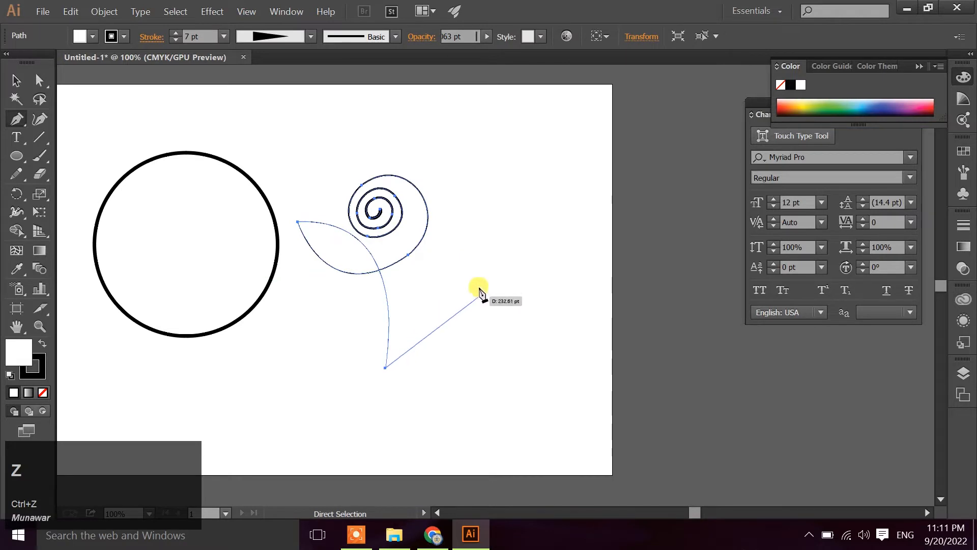
Draw a second leaf curving across the stem to a pointed tip at X 1105 pt, Y 397 pt and back to about X 972 pt, Y 454 pt
drag(479, 285, 663, 287)
click(480, 286)
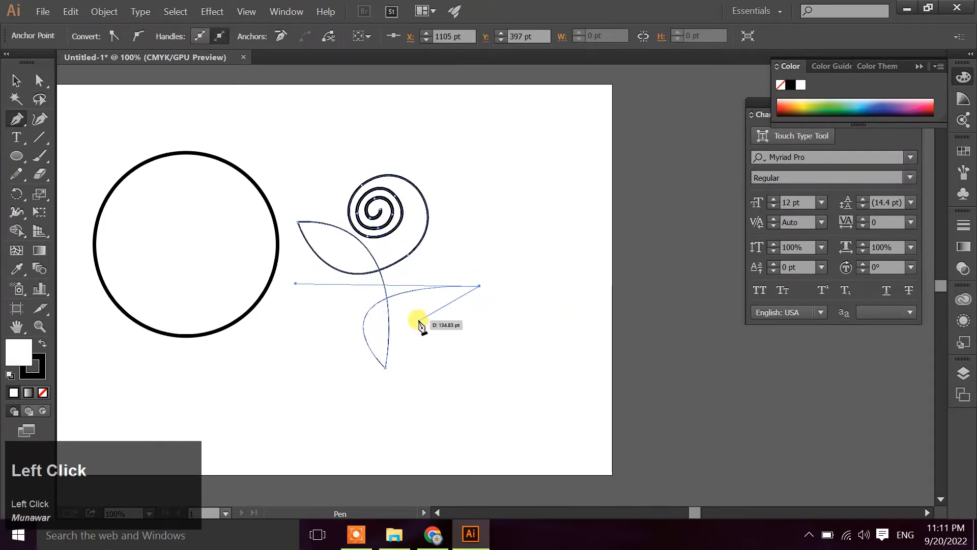
mouse_move(411, 315)
mouse_down()
mouse_move(356, 305)
mouse_move(105, 406)
mouse_move(413, 319)
mouse_up()
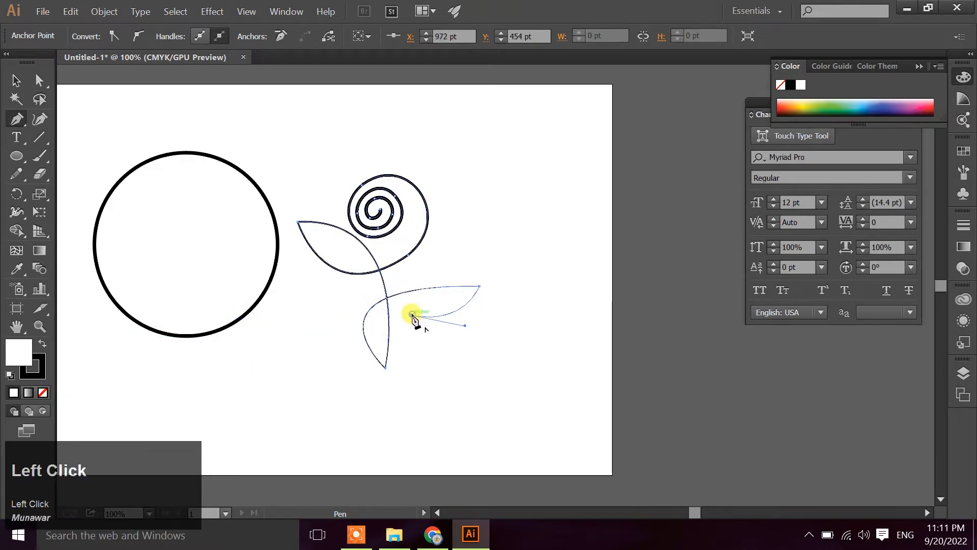
key(ctrl+z)
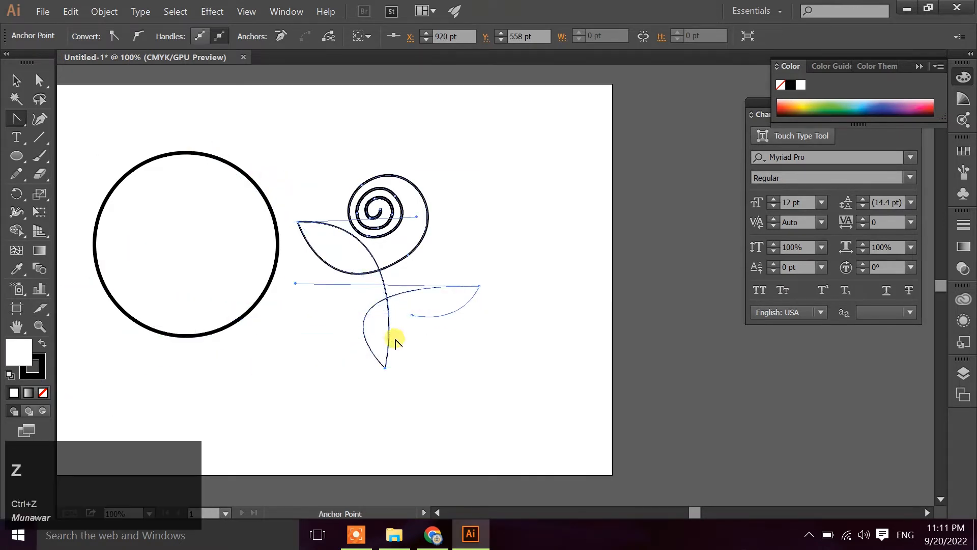
Bow the lower stem outward and slim the curve leading into the second leaf by adjusting the stem's bottom and leaf tip handles
drag(396, 338, 395, 332)
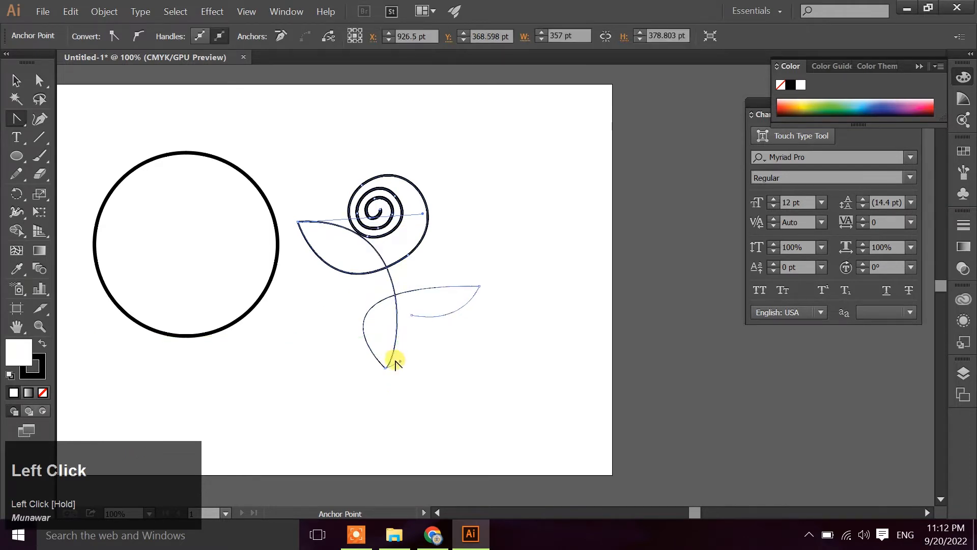
drag(386, 367, 408, 347)
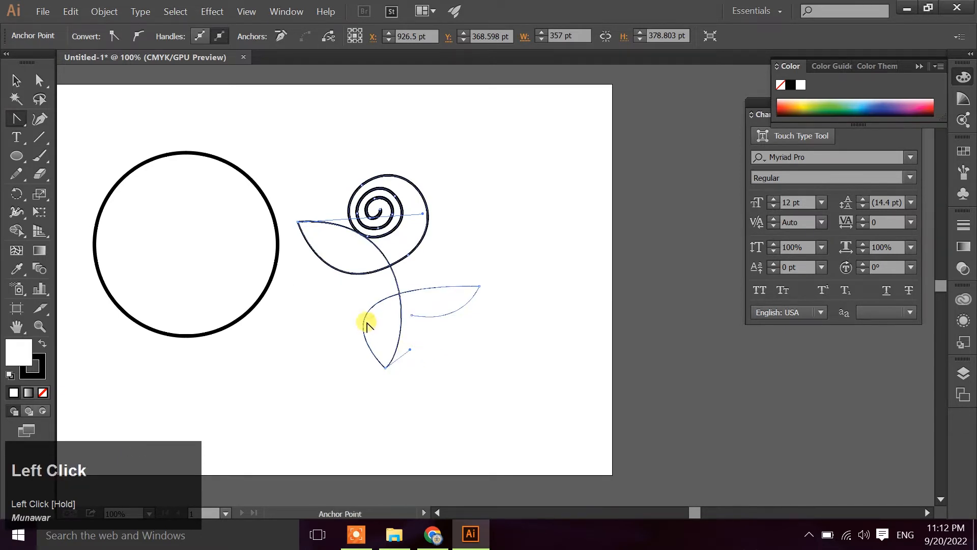
mouse_move(365, 321)
mouse_down()
mouse_move(380, 330)
mouse_move(359, 316)
mouse_up()
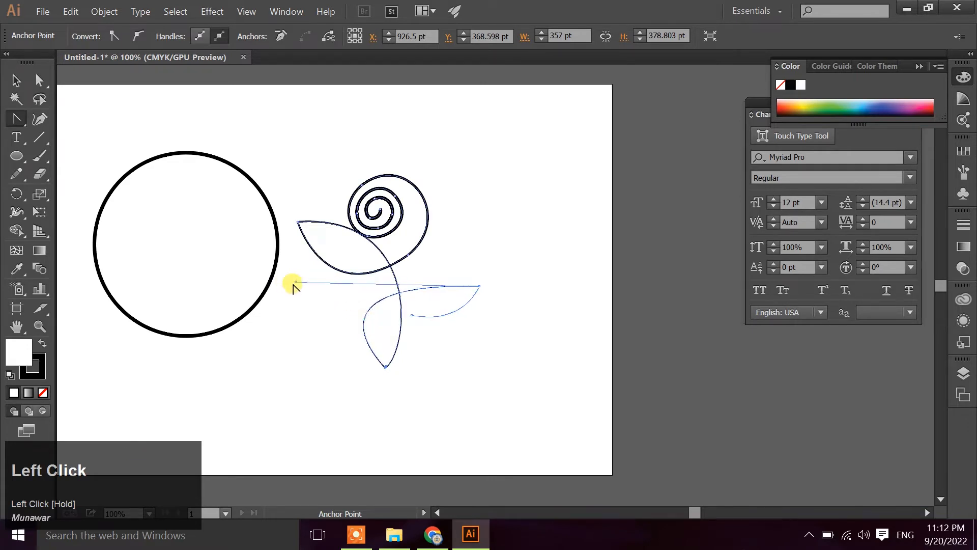
drag(293, 284, 338, 281)
click(385, 368)
drag(386, 368, 381, 367)
key(ctrl+z)
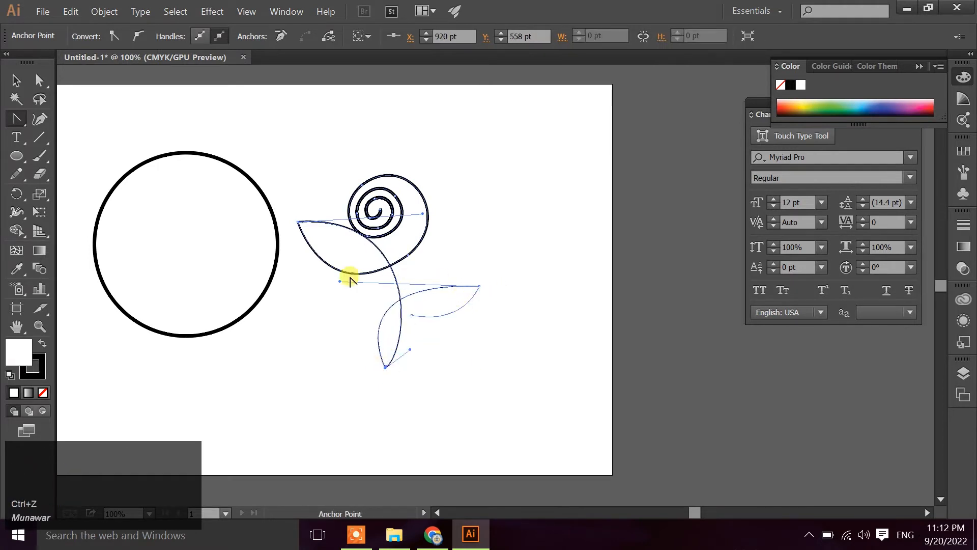
drag(339, 281, 348, 261)
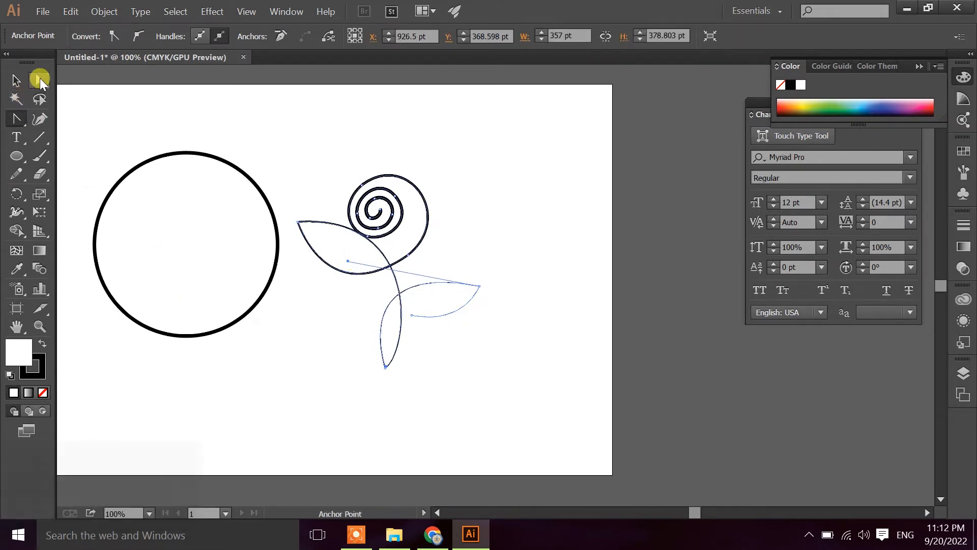
Examine the stem's bottom point and its crossing with the second leaf's curve at 600% zoom
click(39, 80)
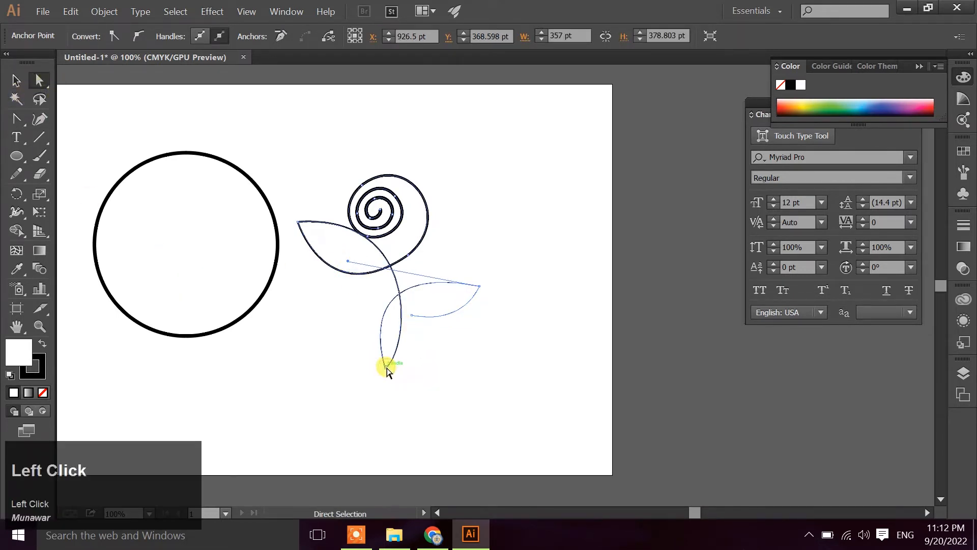
scroll(387, 369, up, 5)
key(space)
drag(503, 258, 466, 351)
drag(332, 440, 323, 439)
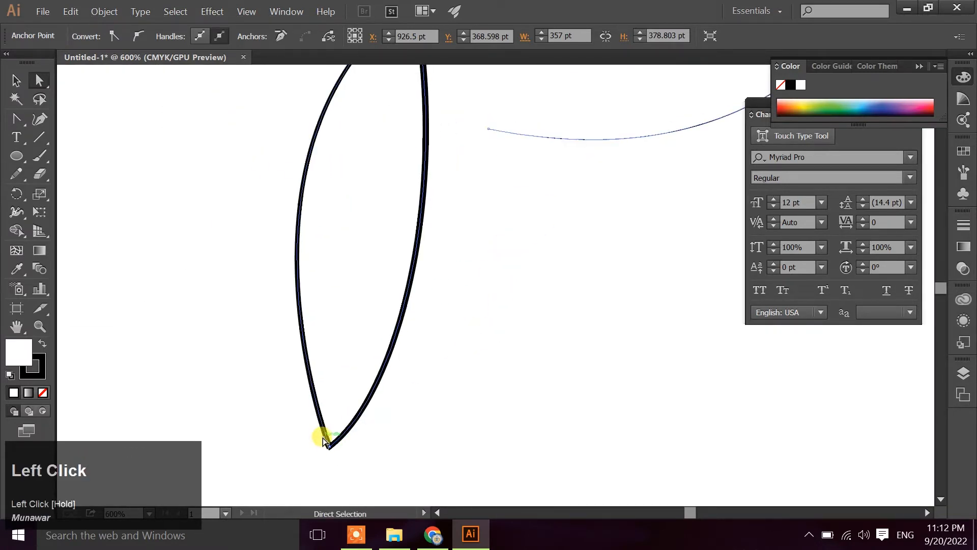
key(space)
drag(501, 281, 448, 436)
click(356, 153)
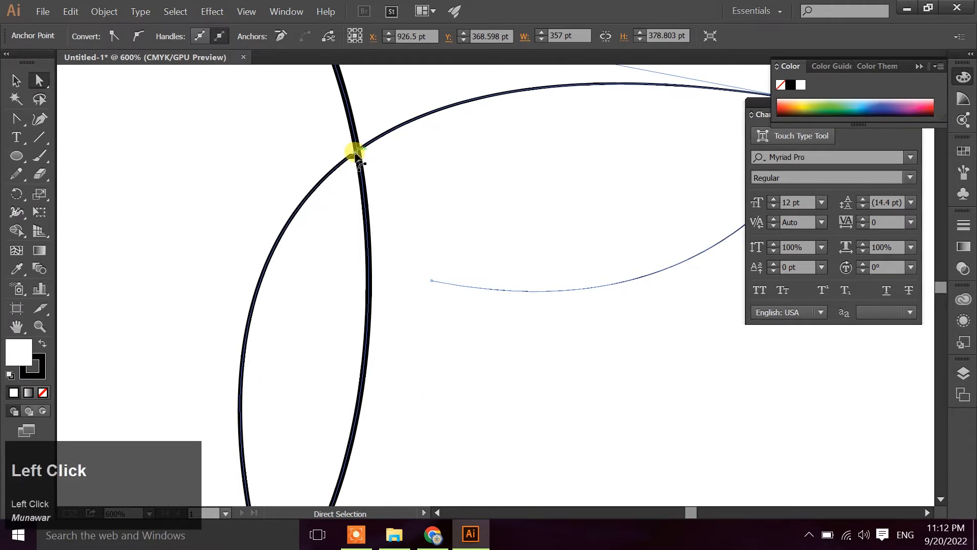
key(space)
drag(497, 338, 471, 286)
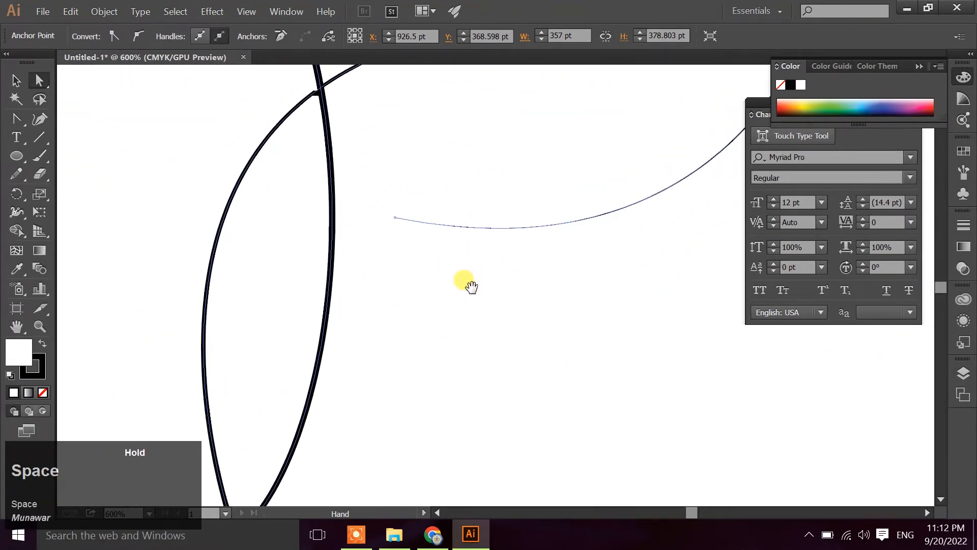
scroll(493, 316, down, 3)
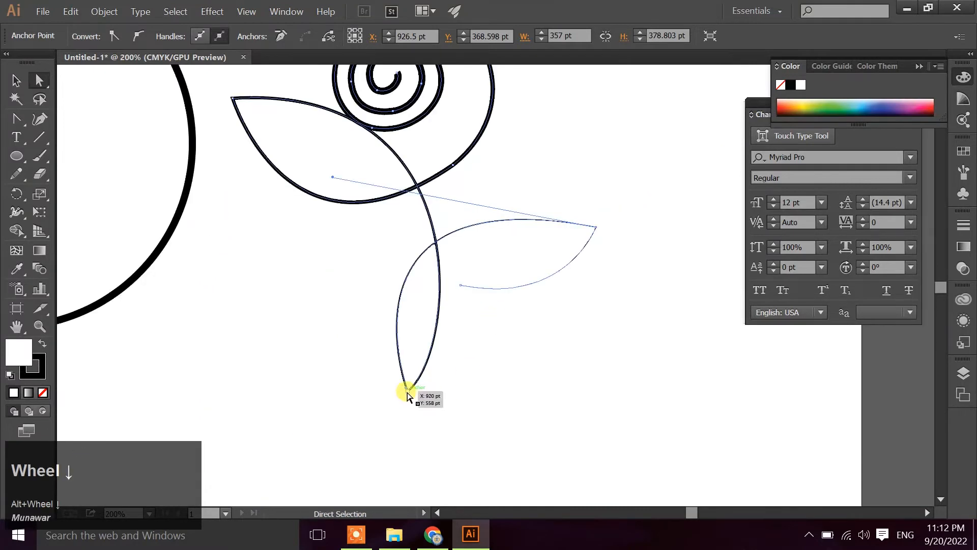
Move the stem's bottom anchor to X 886.5 pt, Y 558 pt and reshape the second leaf with a higher arch and a raised open end
drag(407, 391, 372, 389)
drag(542, 336, 480, 356)
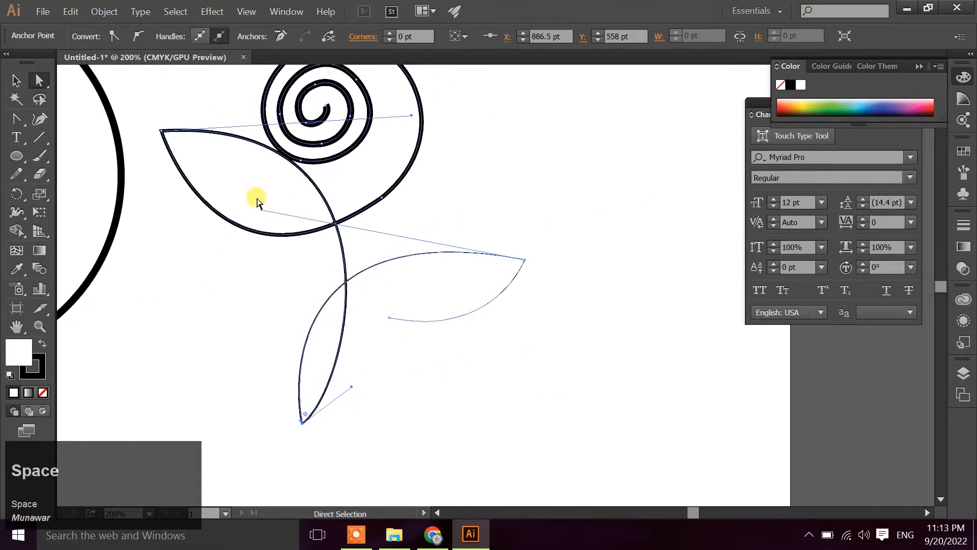
drag(261, 210, 253, 166)
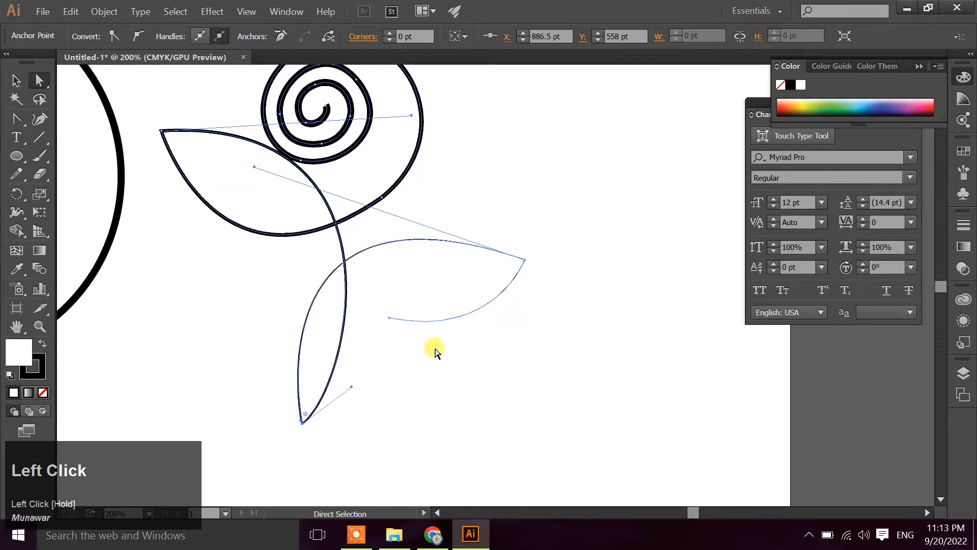
drag(388, 316, 375, 289)
click(405, 343)
scroll(405, 343, down, 2)
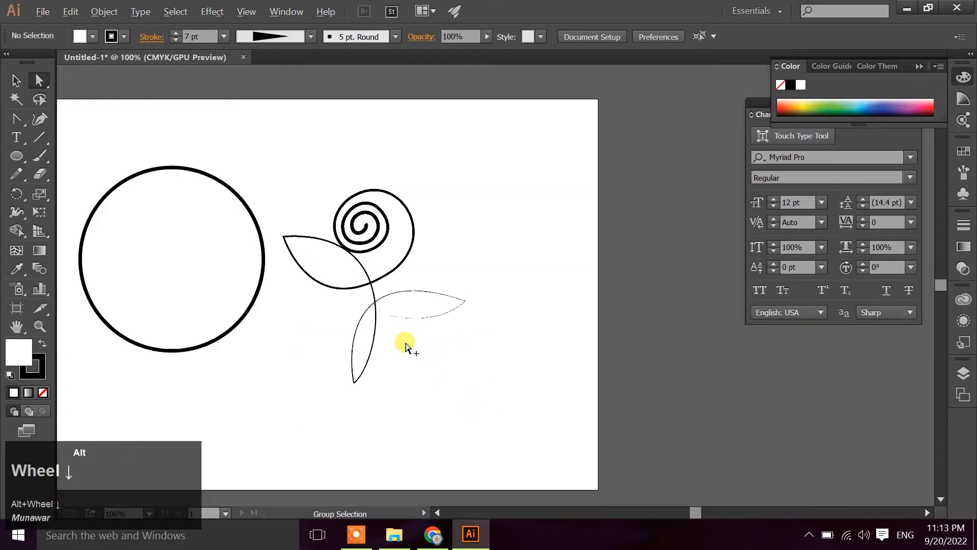
drag(301, 159, 453, 403)
click(198, 35)
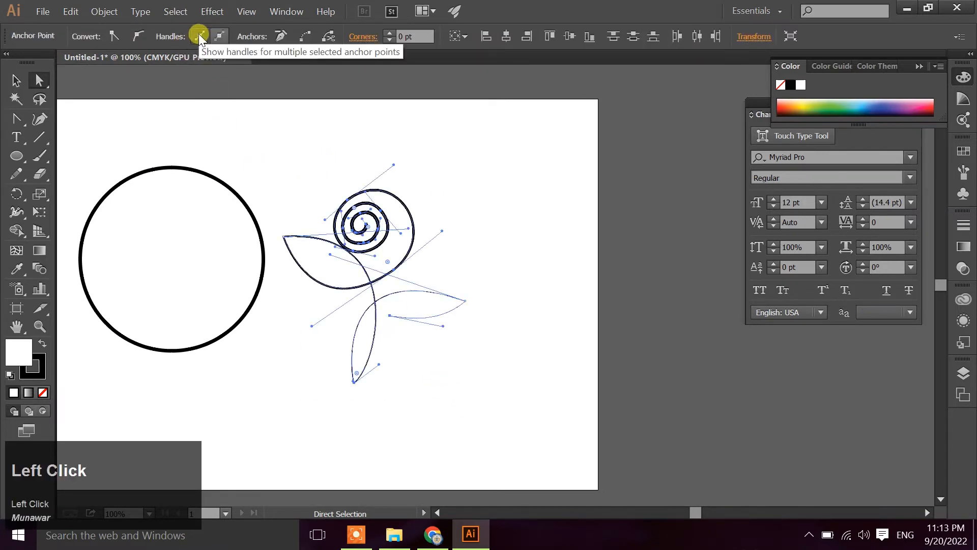
click(218, 32)
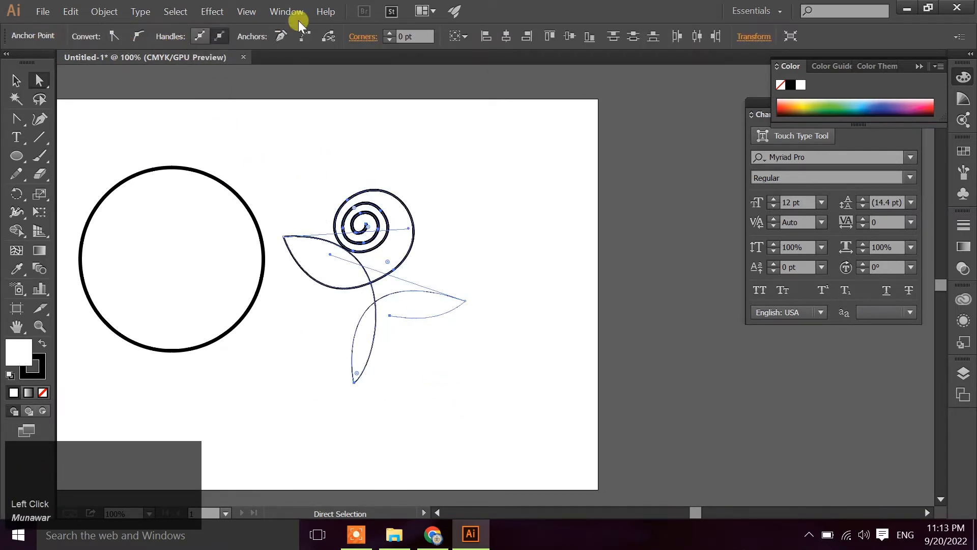
click(451, 158)
Flip the flower path's tapered Width Profile 4 along the stroke, making the spiral thin and the second leaf thick
click(16, 80)
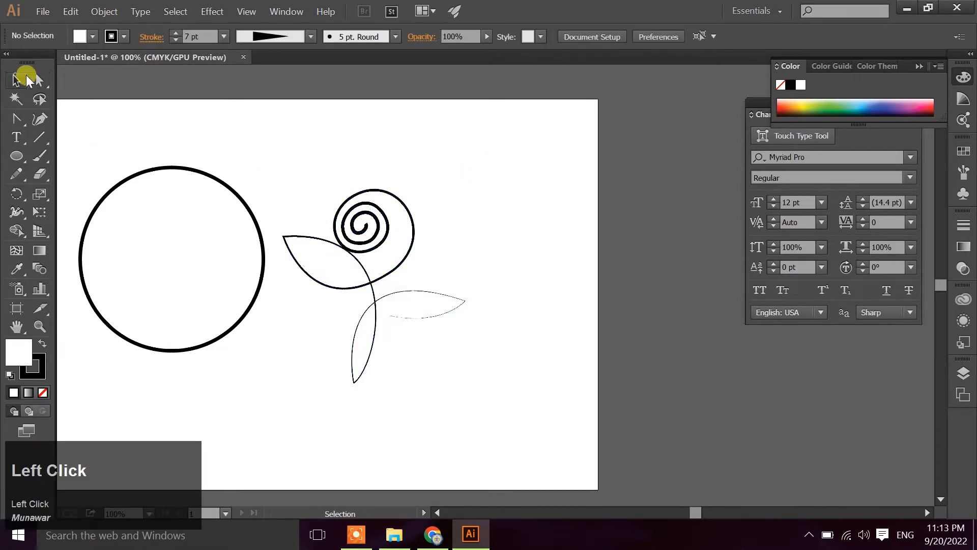
click(385, 205)
click(308, 36)
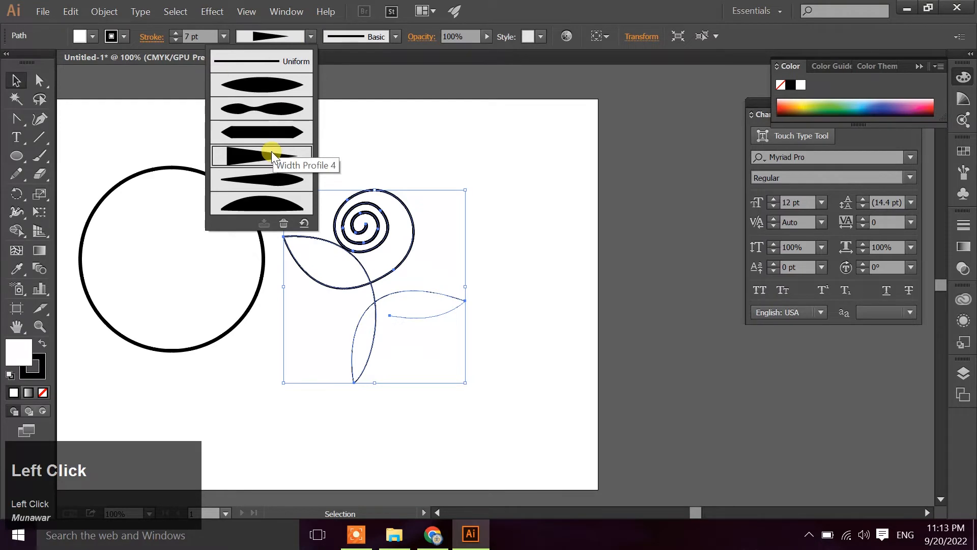
click(304, 223)
click(646, 285)
click(362, 81)
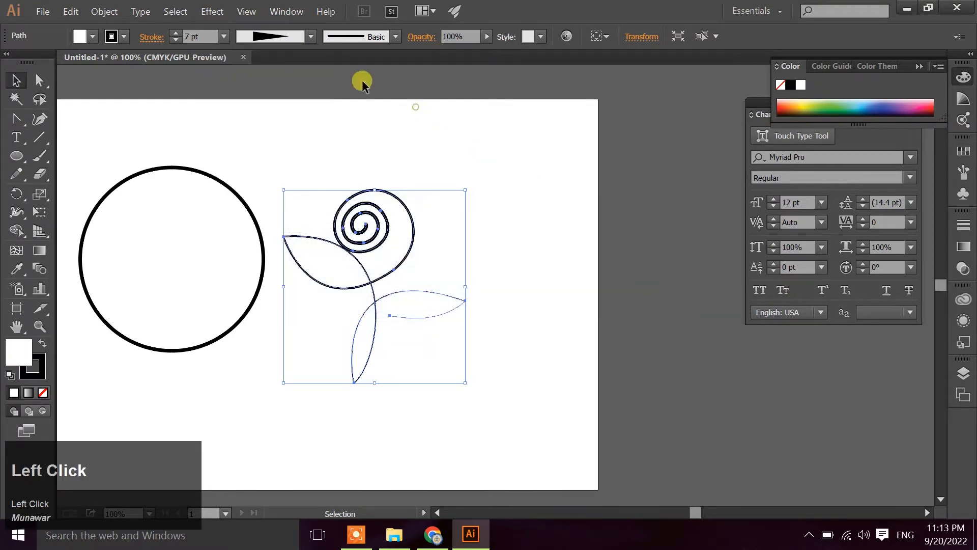
right_click(149, 36)
click(145, 269)
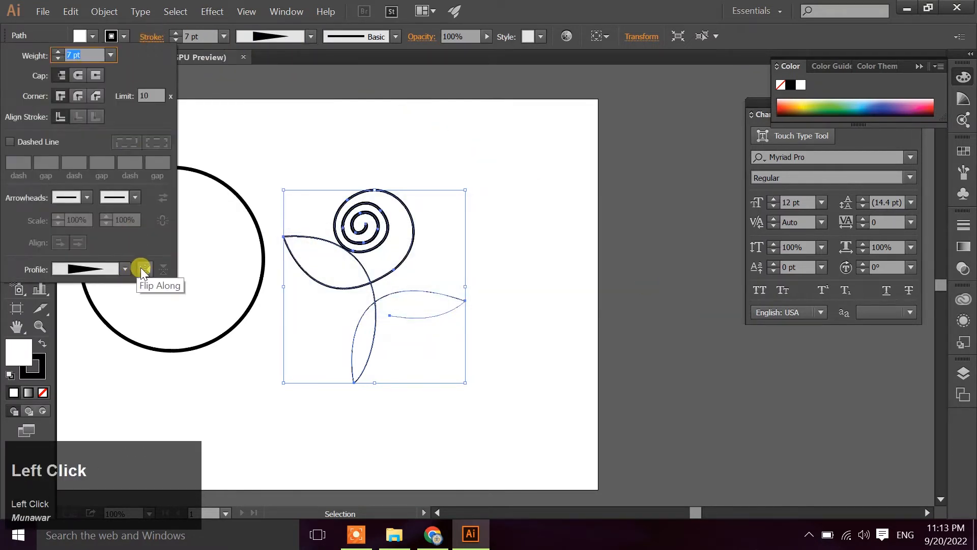
click(496, 279)
click(518, 292)
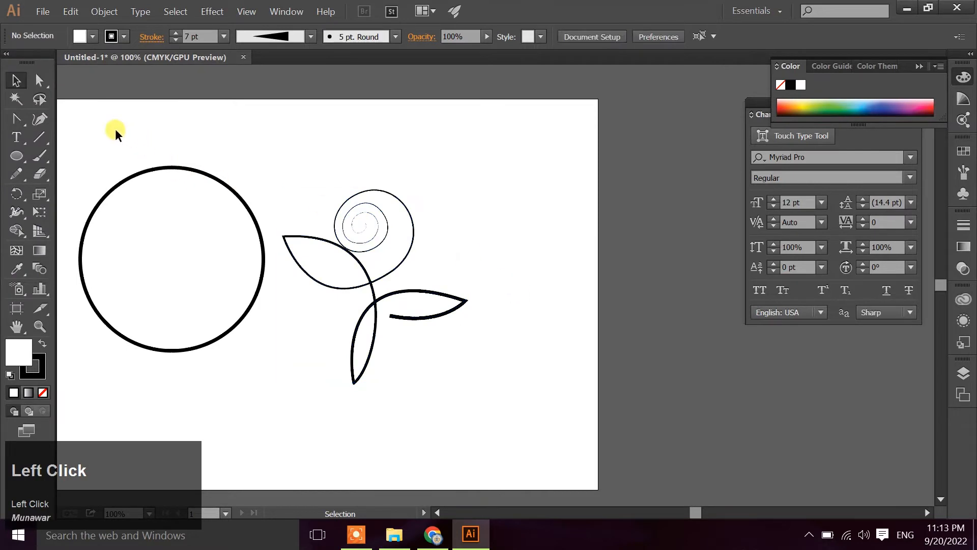
Centre the circle and the flower on each other both vertically and horizontally
drag(115, 130, 245, 271)
drag(338, 170, 563, 351)
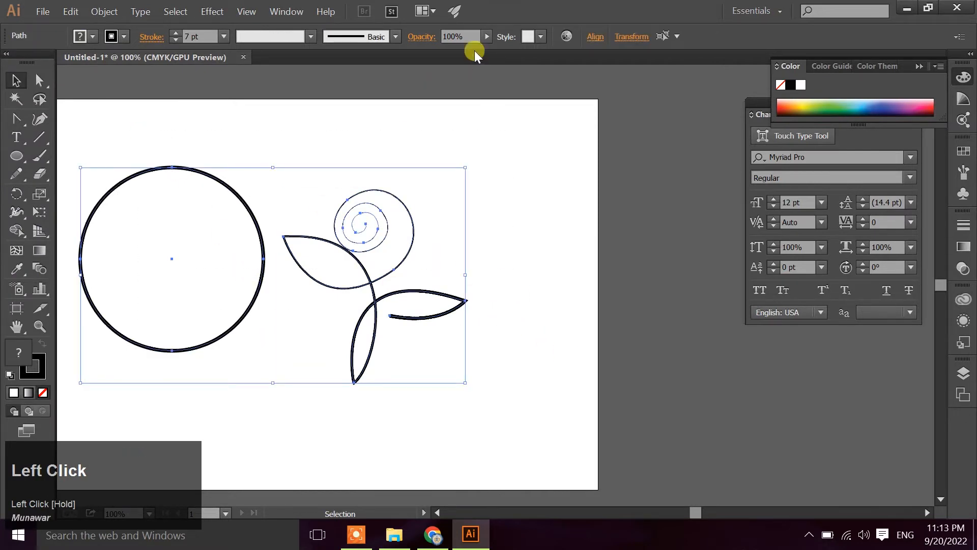
click(595, 37)
click(560, 75)
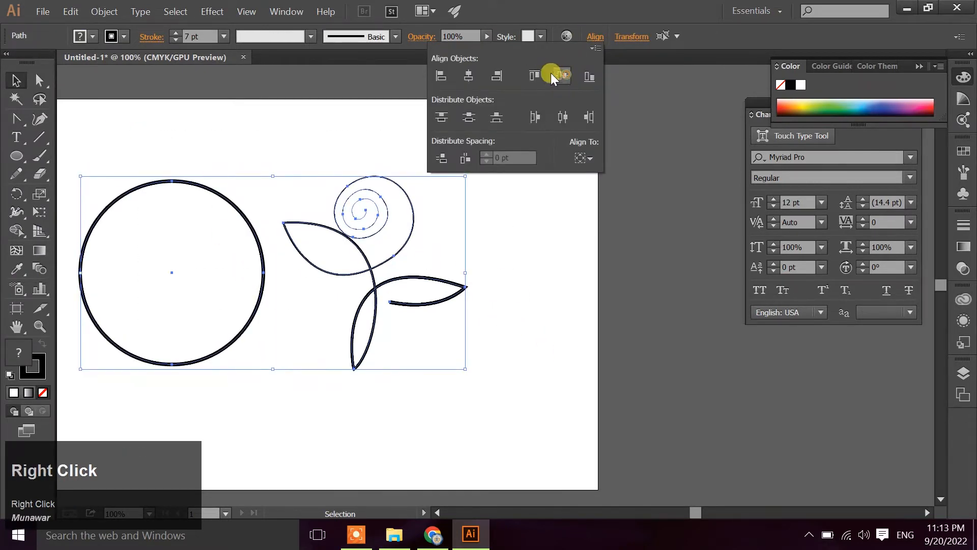
click(469, 74)
click(362, 369)
click(371, 378)
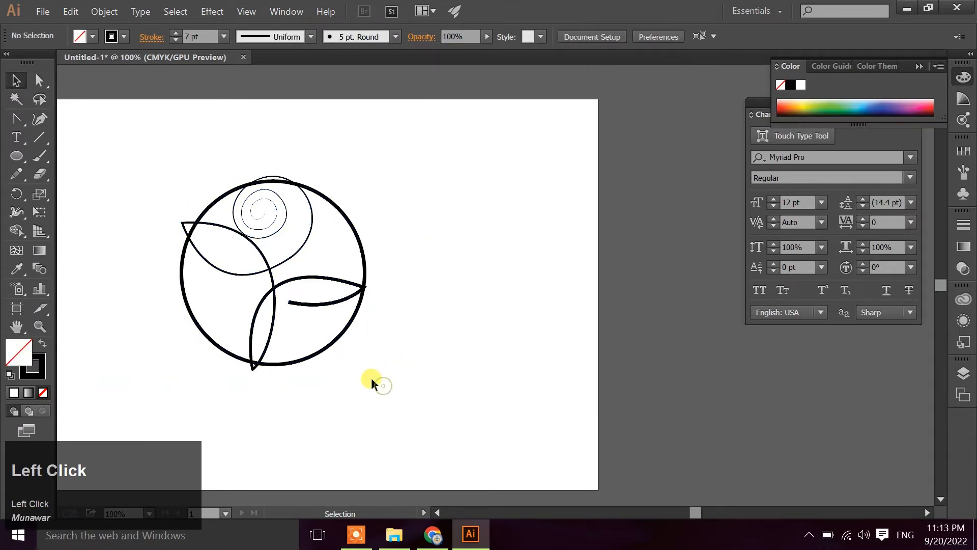
Enlarge the circle from its centre until it encloses the flower, and tilt the artwork slightly counter-clockwise
click(339, 329)
click(364, 361)
click(341, 334)
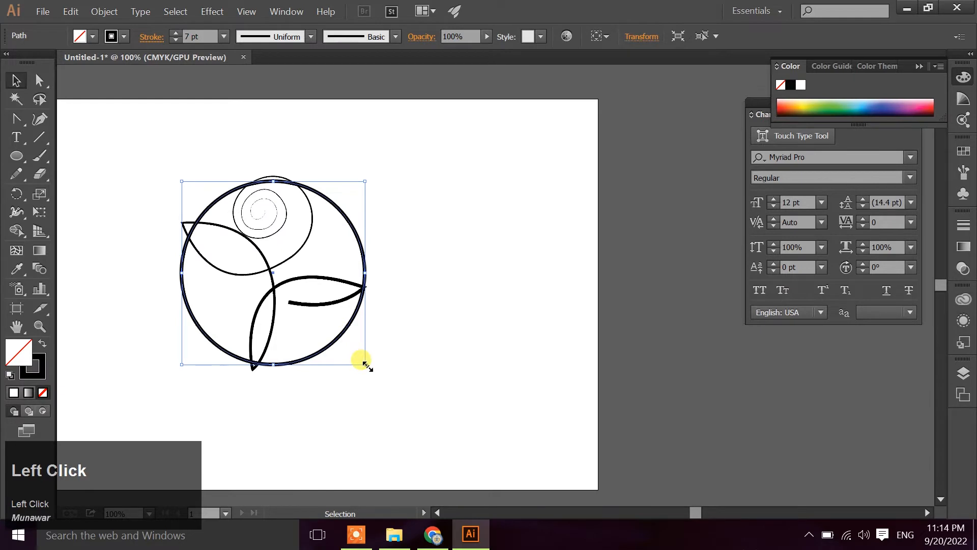
drag(365, 363, 379, 384)
click(460, 289)
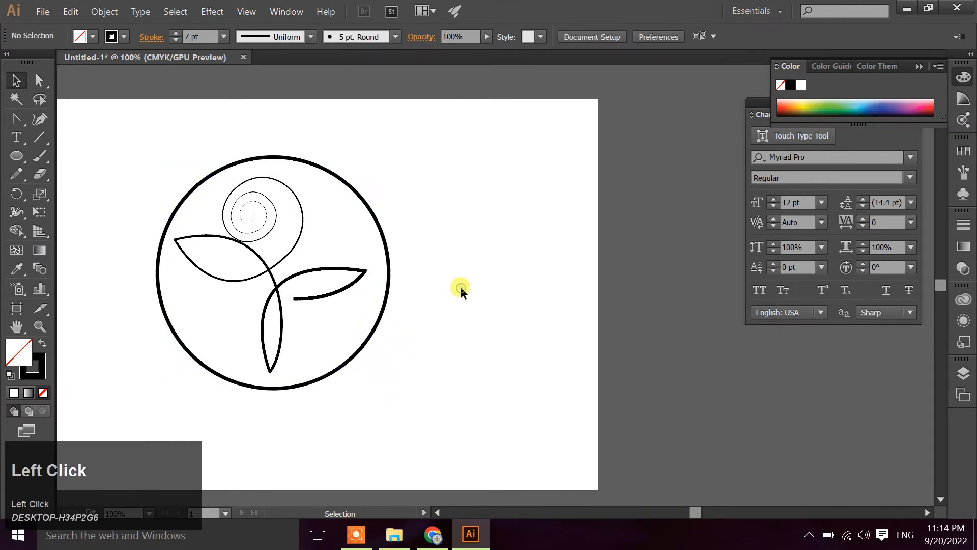
Duplicate the circle in place and move the copy to the right, clear of the flower emblem
click(366, 203)
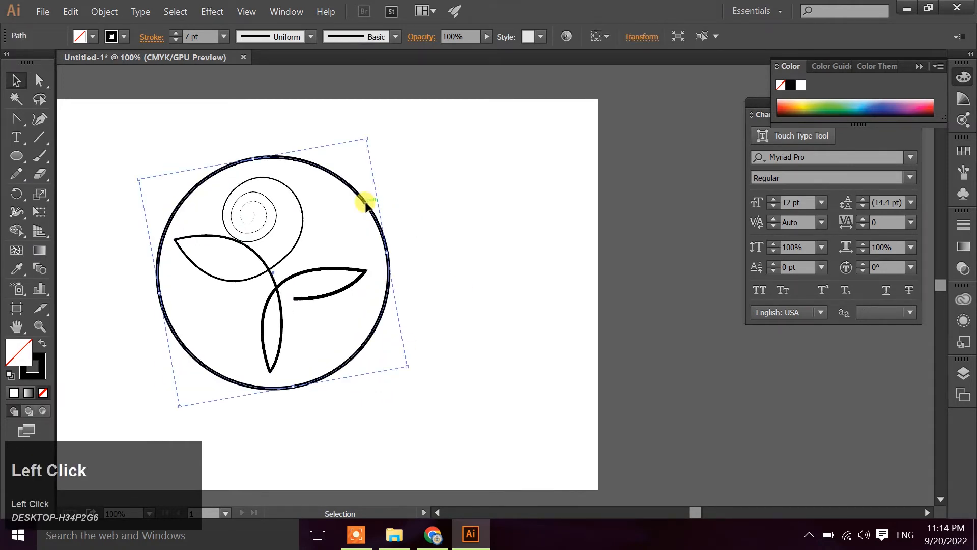
key(ctrl)
key(ctrl+f)
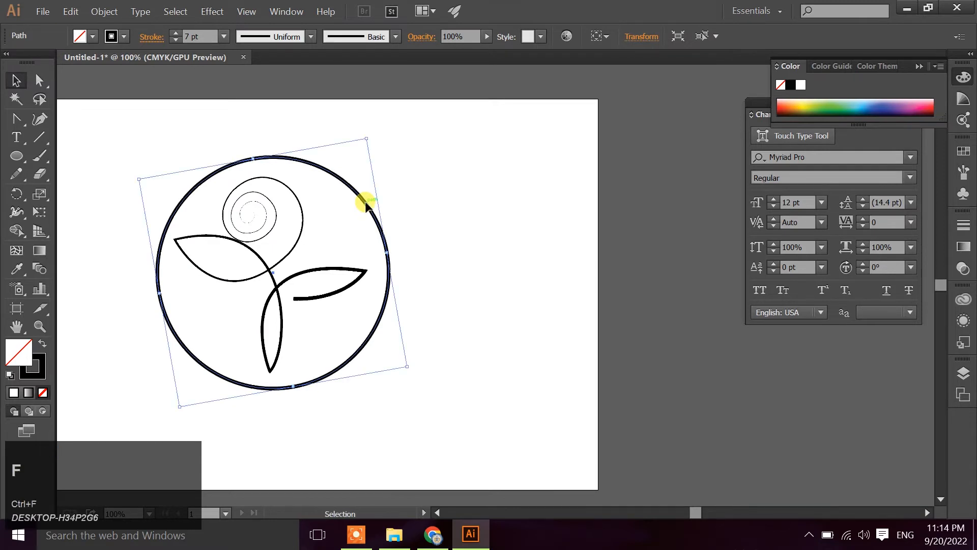
drag(366, 203, 609, 176)
Delete the upper-right anchor point of the circle around the flower, leaving an open arc along its left and bottom
click(360, 202)
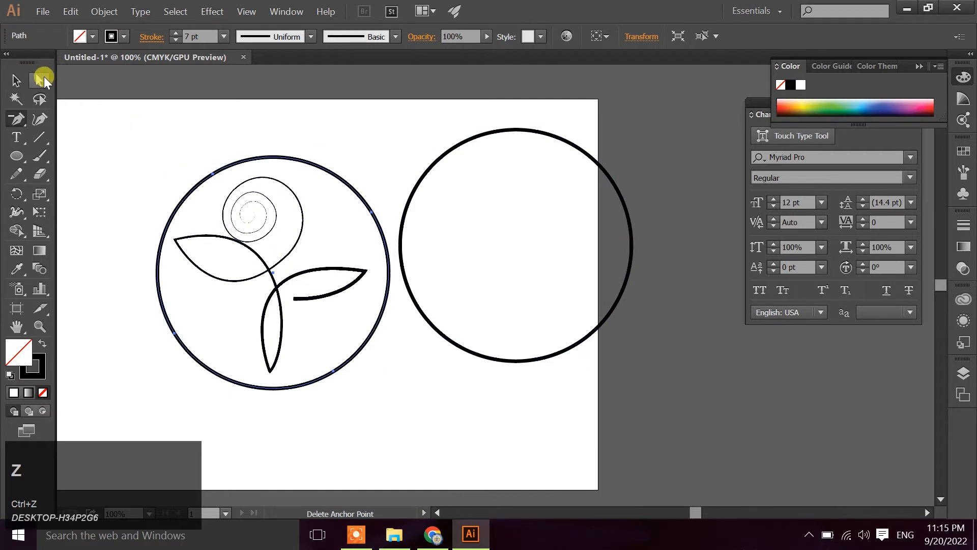
click(40, 80)
click(224, 145)
click(349, 192)
click(370, 211)
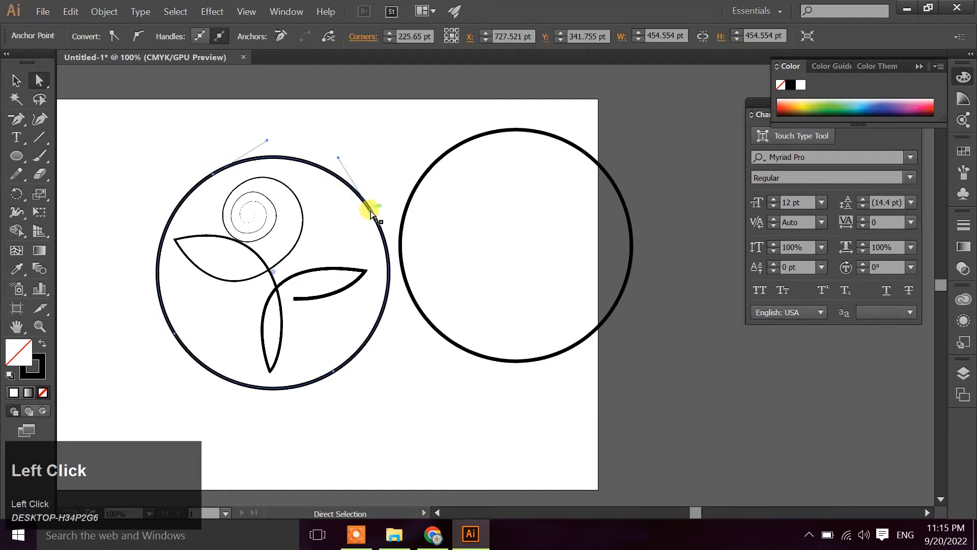
key(Delete)
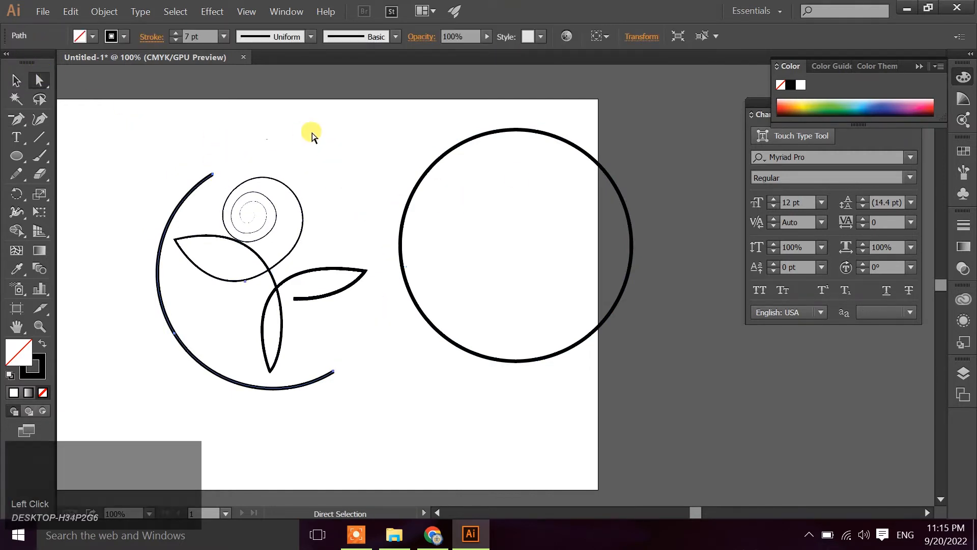
Add 60 pt type on the copied circle's path, starting near its top, reading "Face Beauty Cream"
click(16, 80)
drag(365, 131, 538, 218)
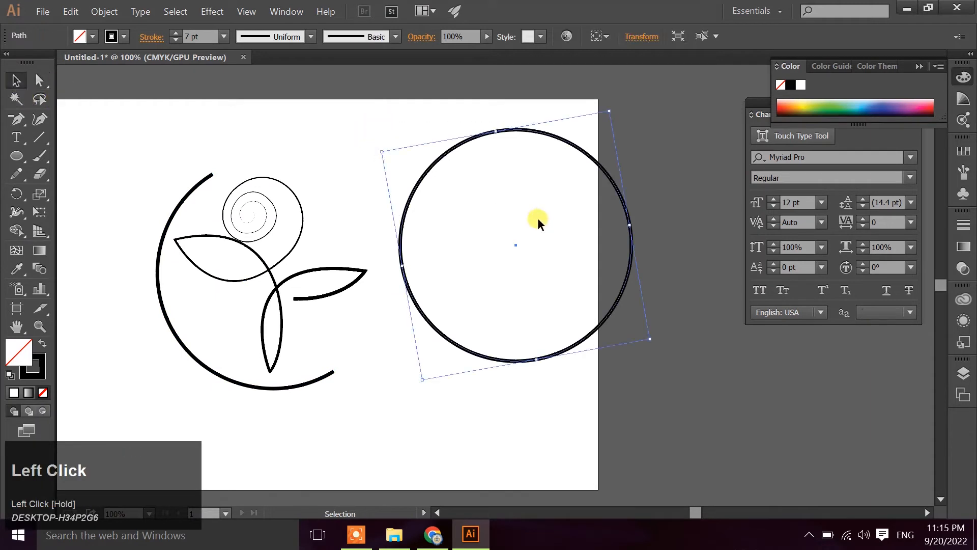
right_click(17, 138)
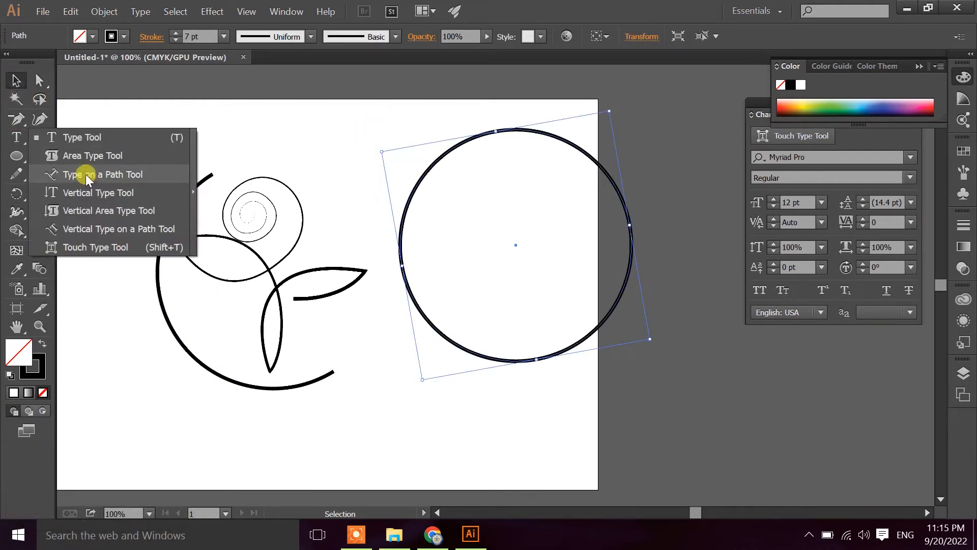
click(86, 174)
click(502, 132)
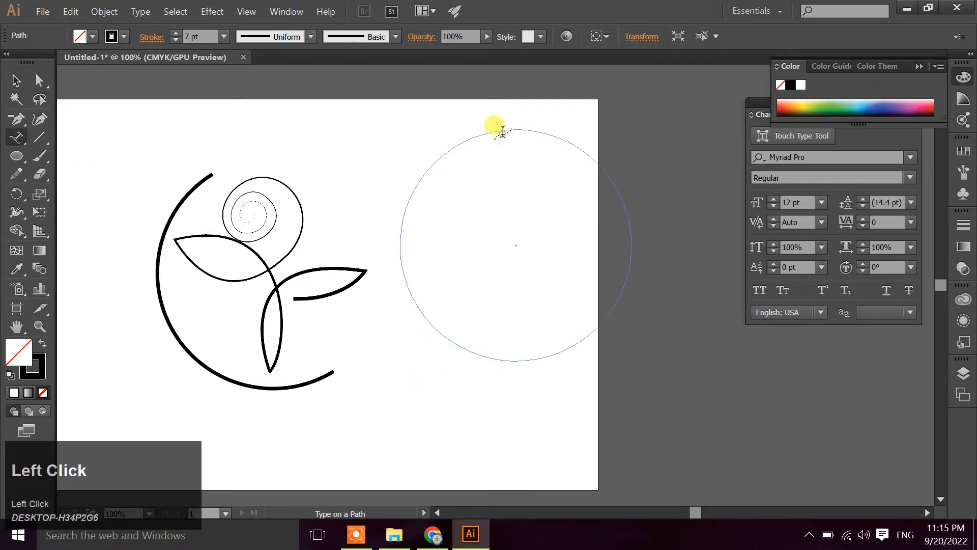
click(822, 203)
click(846, 454)
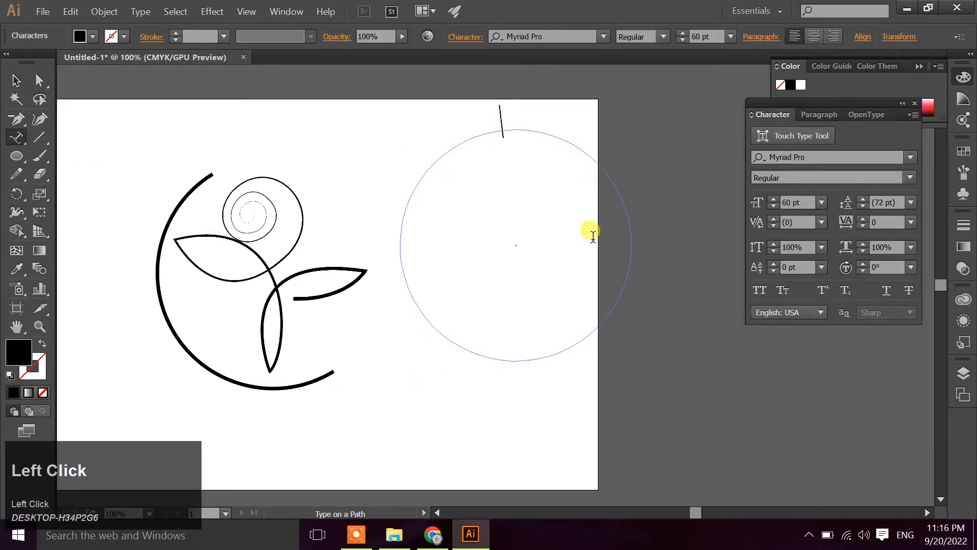
text(Face Beauty Cream)
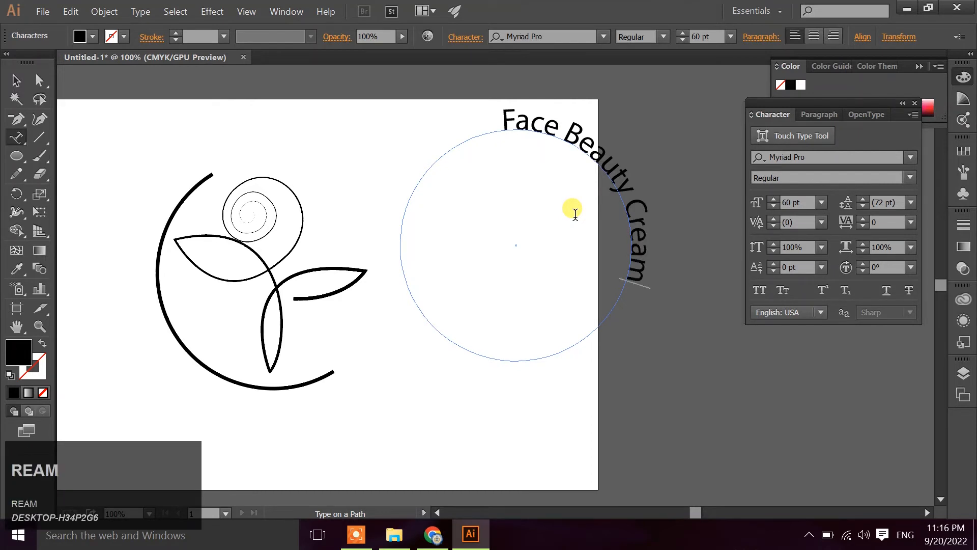
click(17, 76)
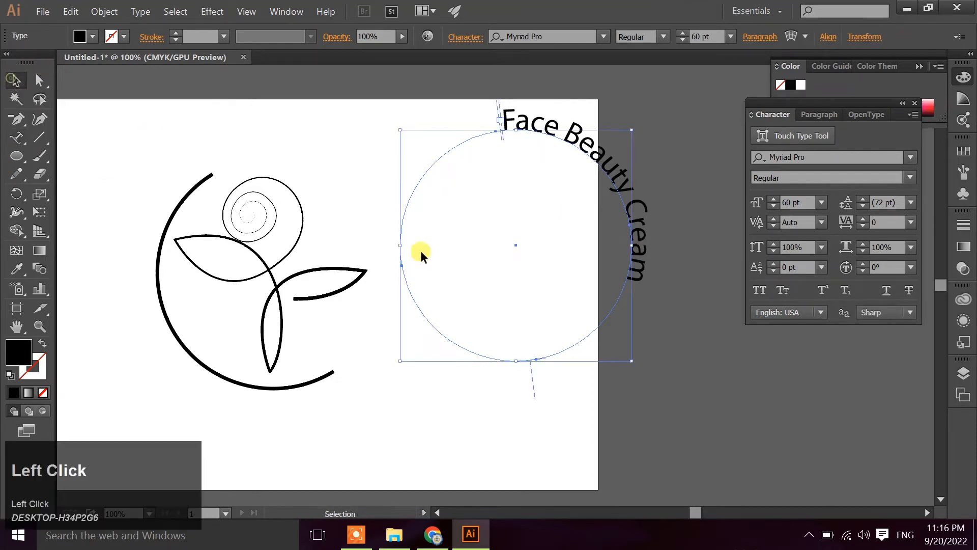
Move the circular text onto the flower emblem and nudge it until its path lines up with the open arc
click(401, 114)
click(290, 271)
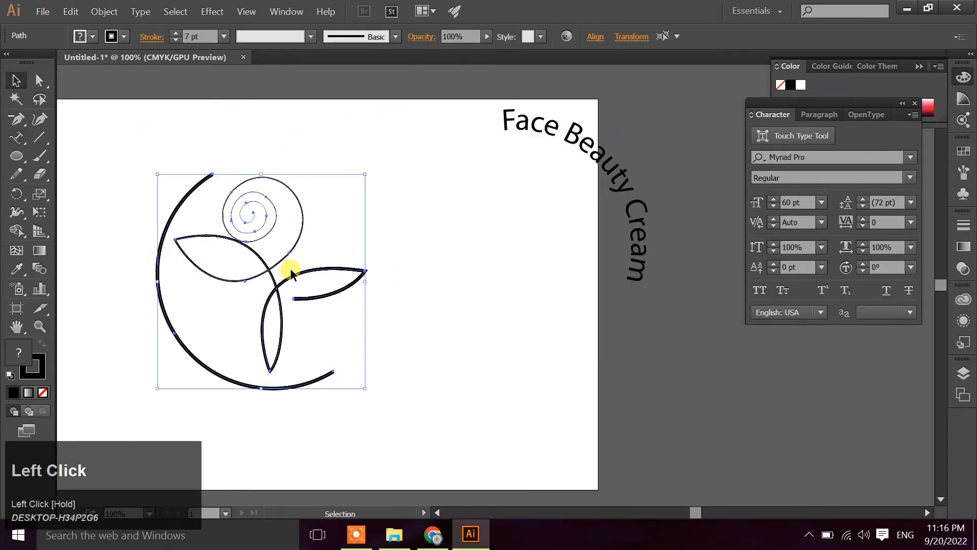
click(413, 114)
drag(567, 127, 323, 156)
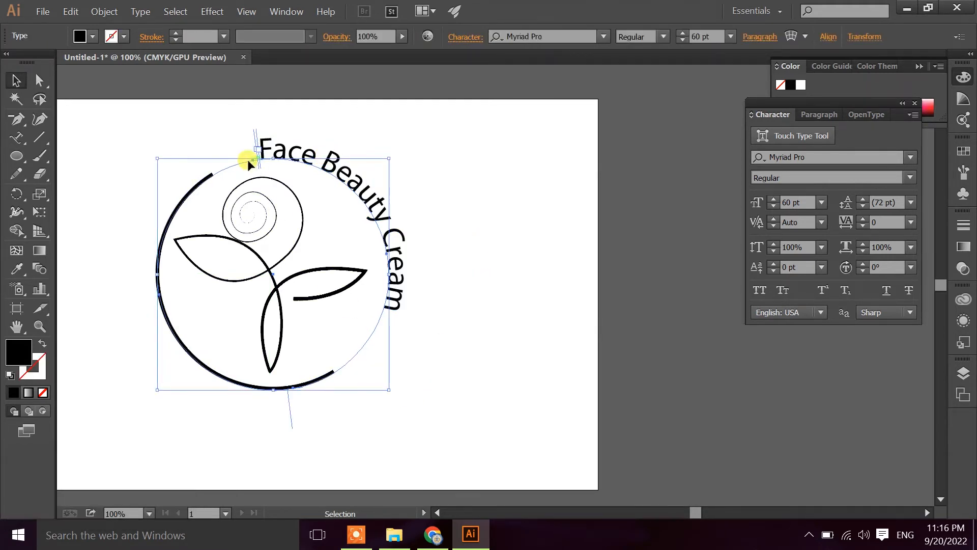
key(Up)
key(Up)
key(Up)
key(Up)
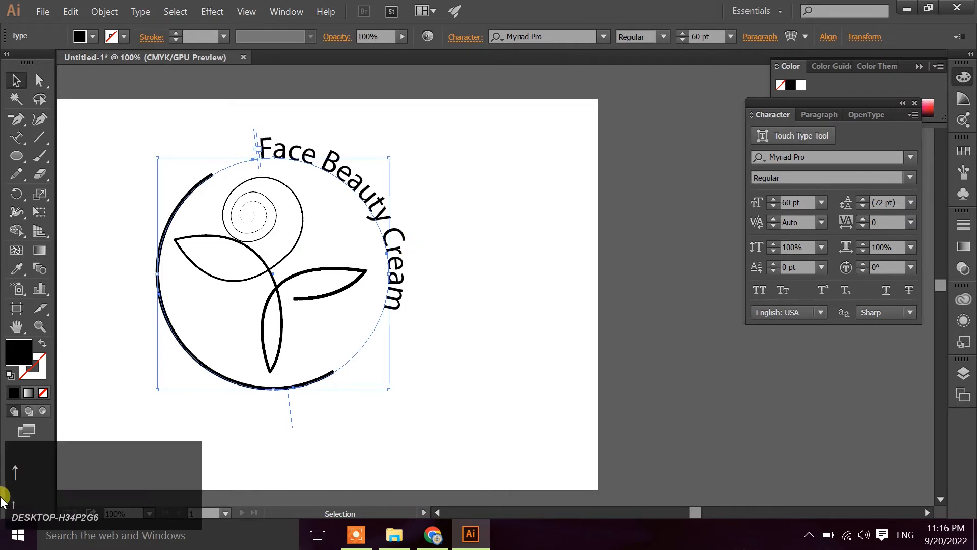
key(Down)
key(Down)
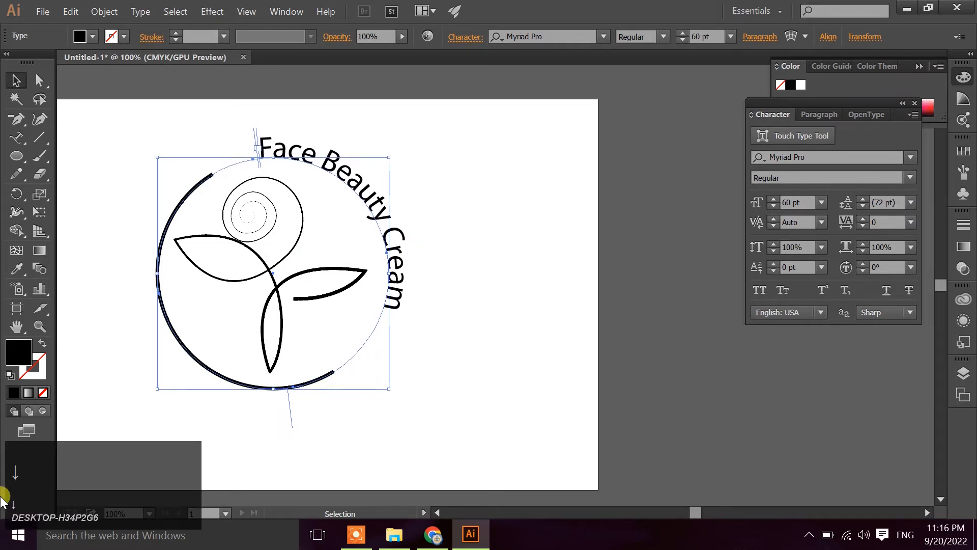
key(Up)
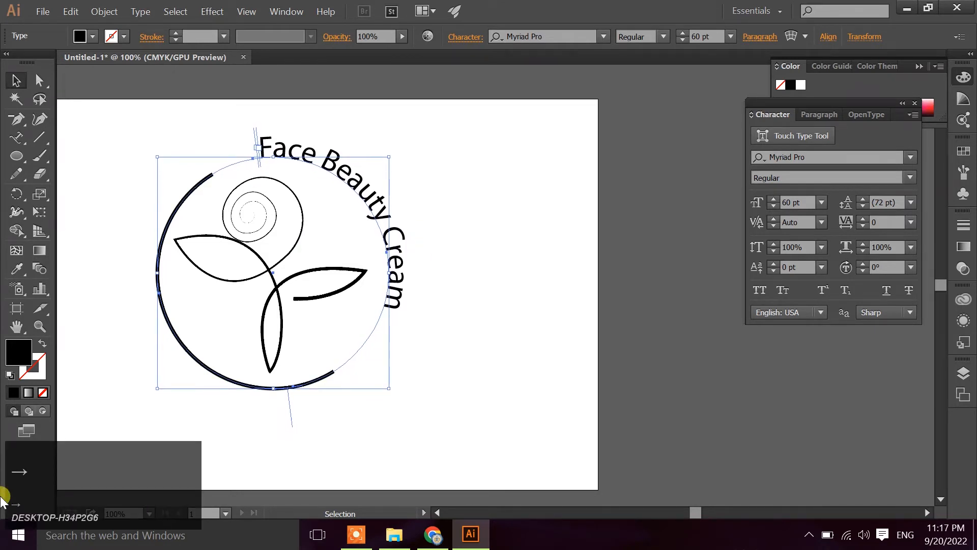
click(505, 219)
Set the circular text's tracking to 100 and reduce its font size to 35 pt
click(362, 194)
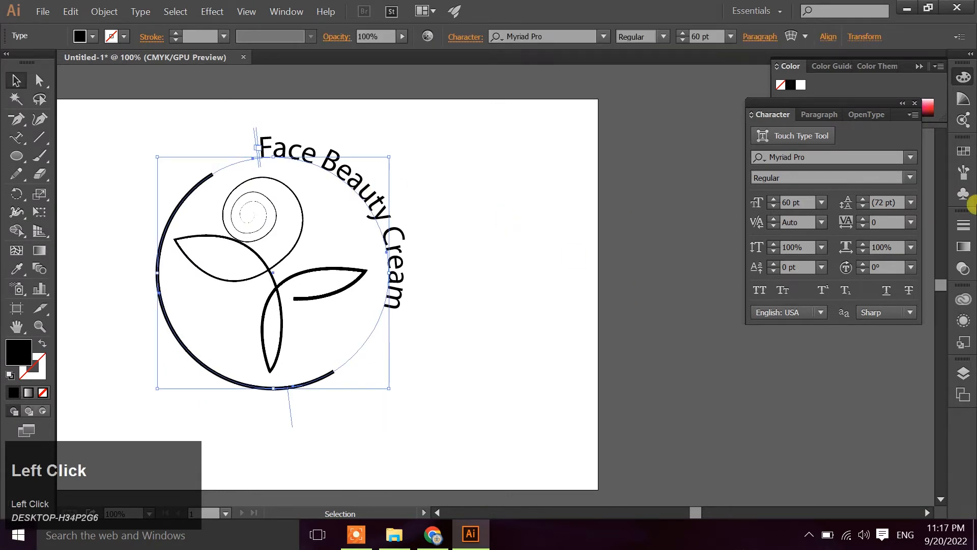
click(863, 226)
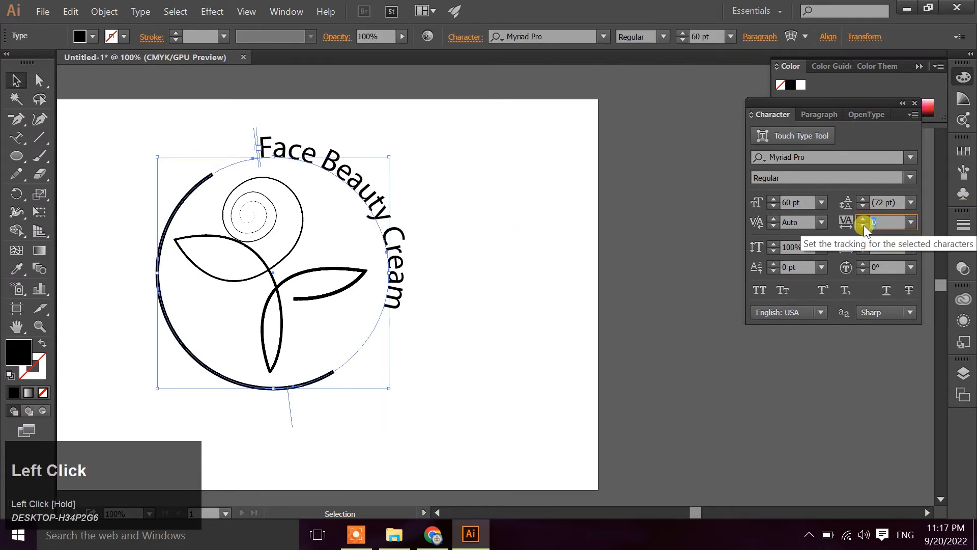
text(100)
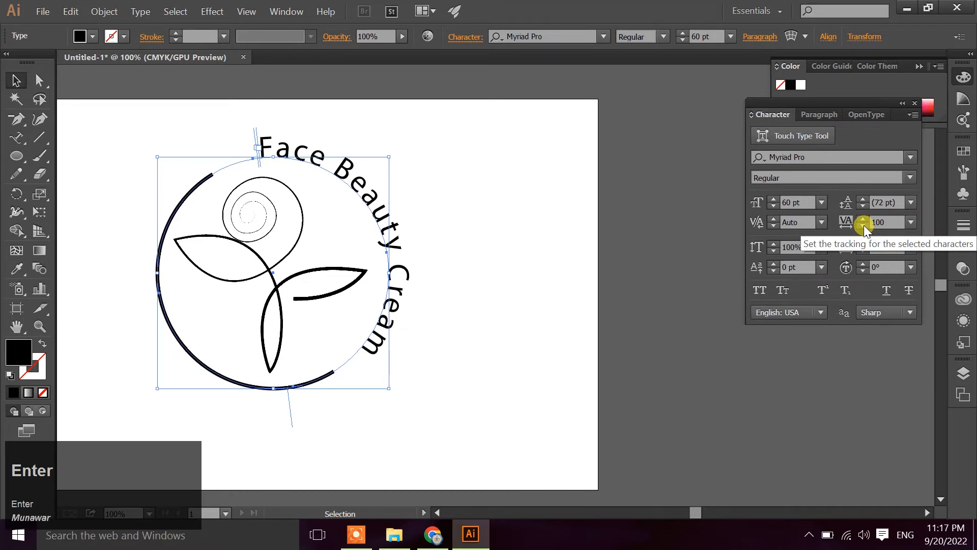
click(806, 202)
scroll(805, 203, down, 20)
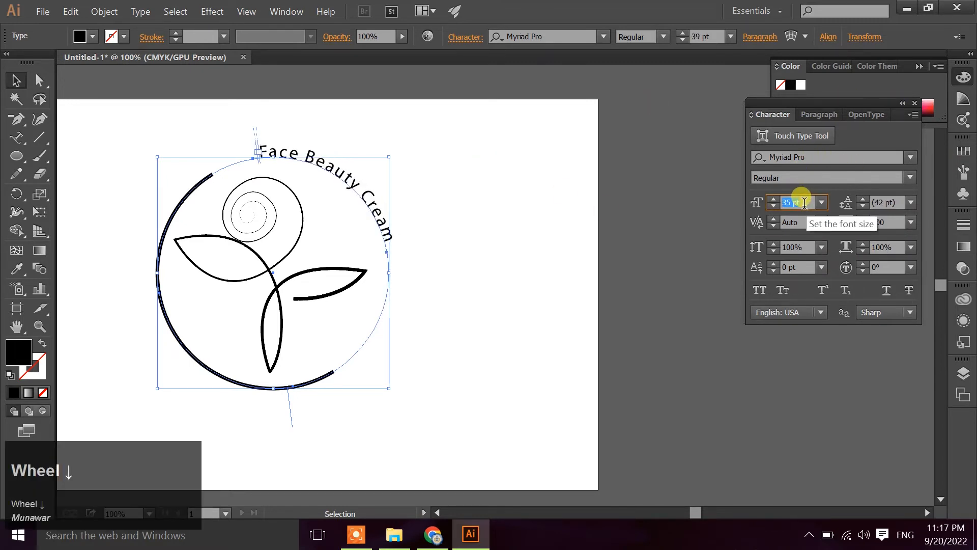
Reduce the circular text's font size to 26 pt and change its font to Brush Script MT Italic
scroll(804, 202, down, 8)
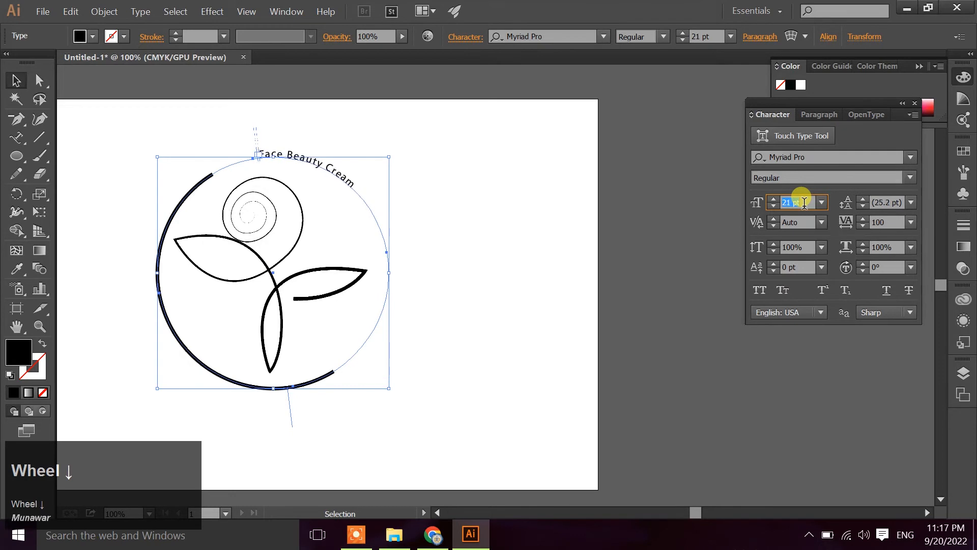
scroll(806, 200, up, 4)
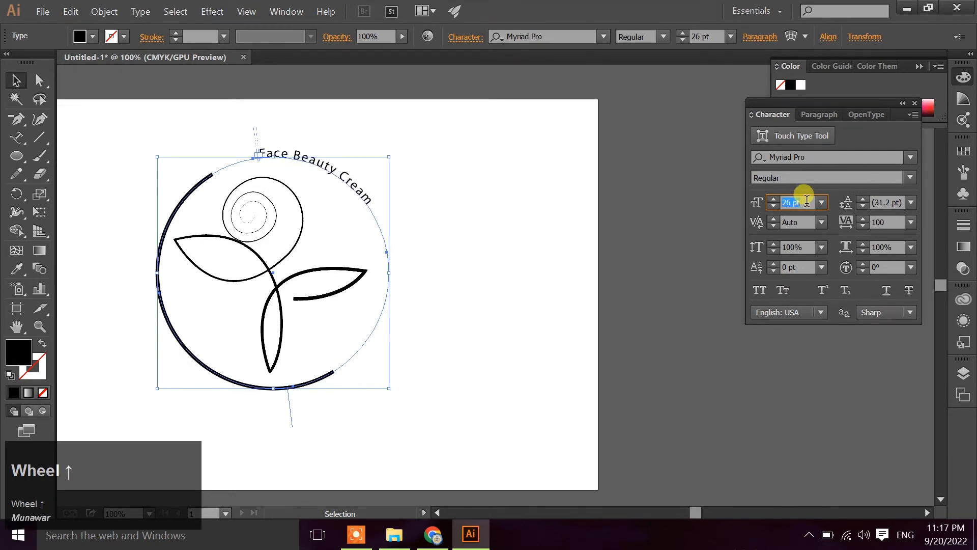
click(911, 157)
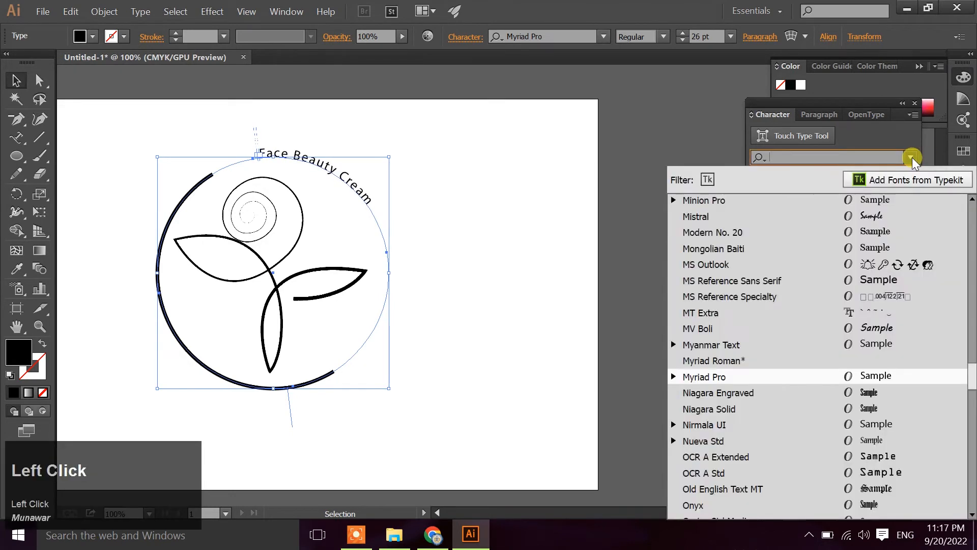
scroll(915, 214, up, 15)
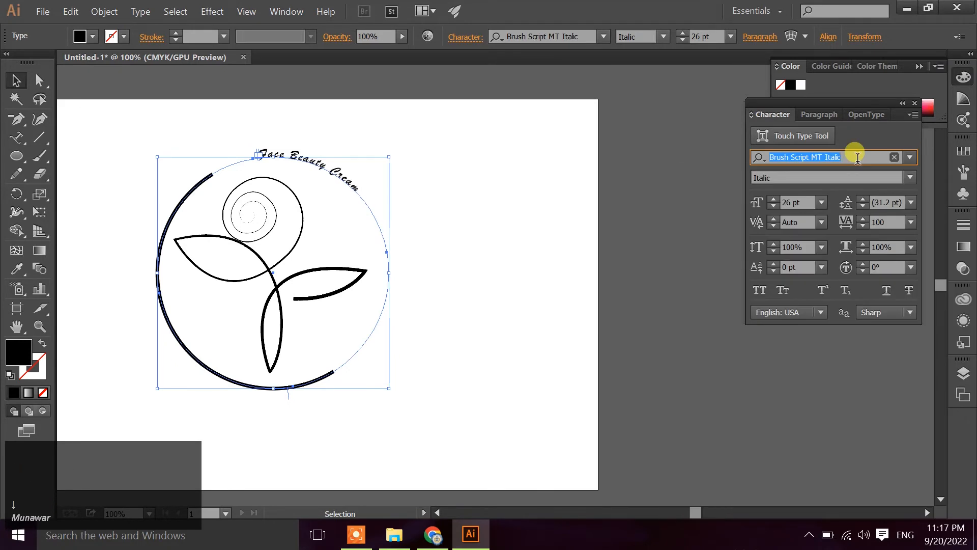
click(487, 270)
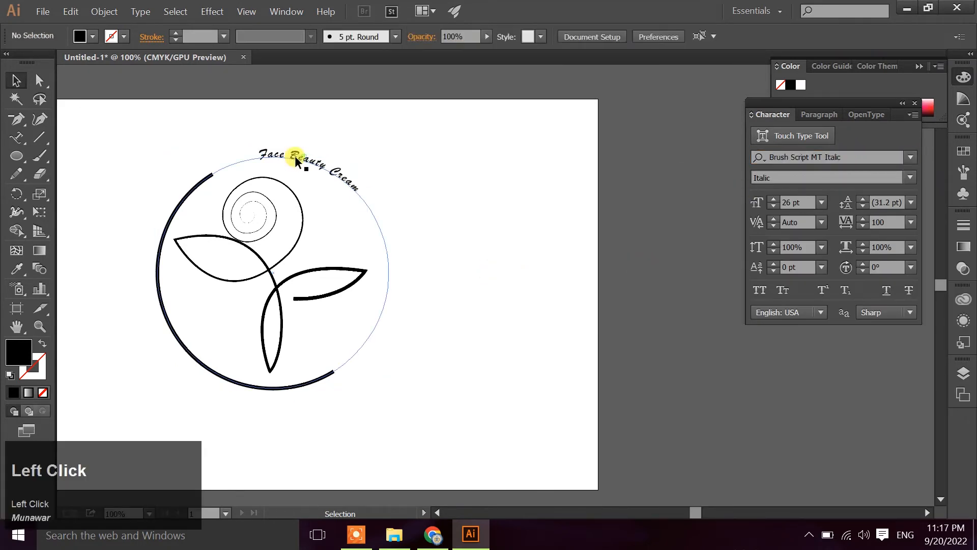
Try a tracking of 500 on the circular "Face Beauty Cream" text
click(328, 170)
drag(903, 223, 871, 222)
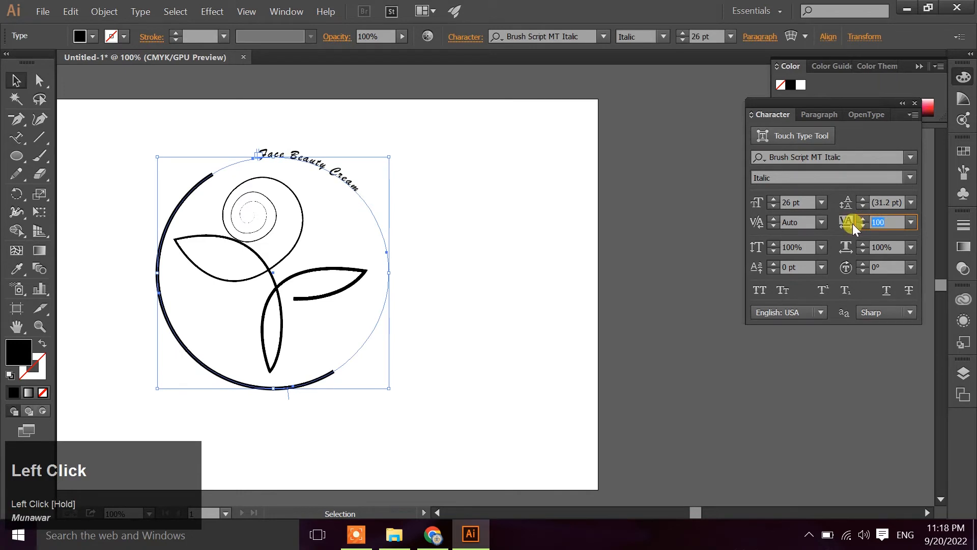
text(500)
key(Return)
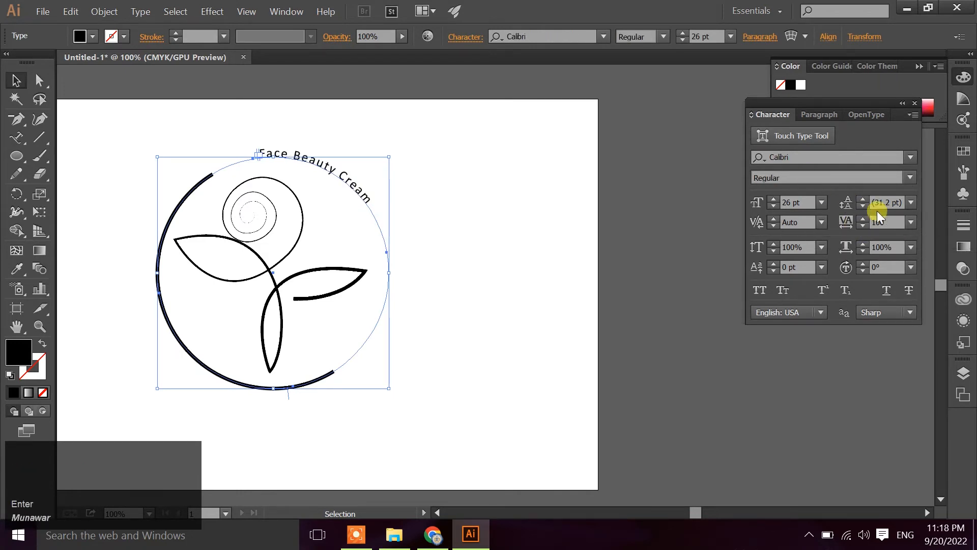
Set the circular text in Calibri Regular with a tracking of 1000
drag(883, 223, 863, 224)
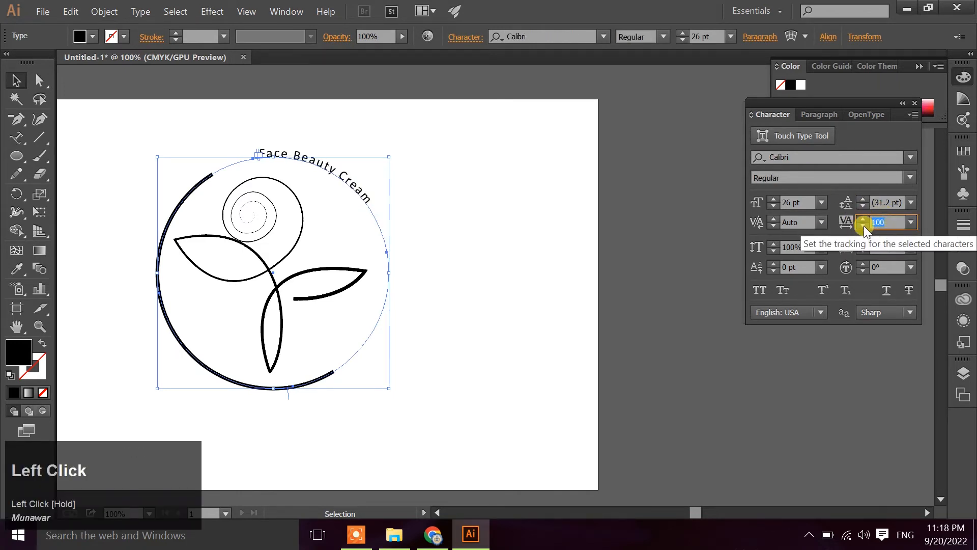
text(1000)
key(Return)
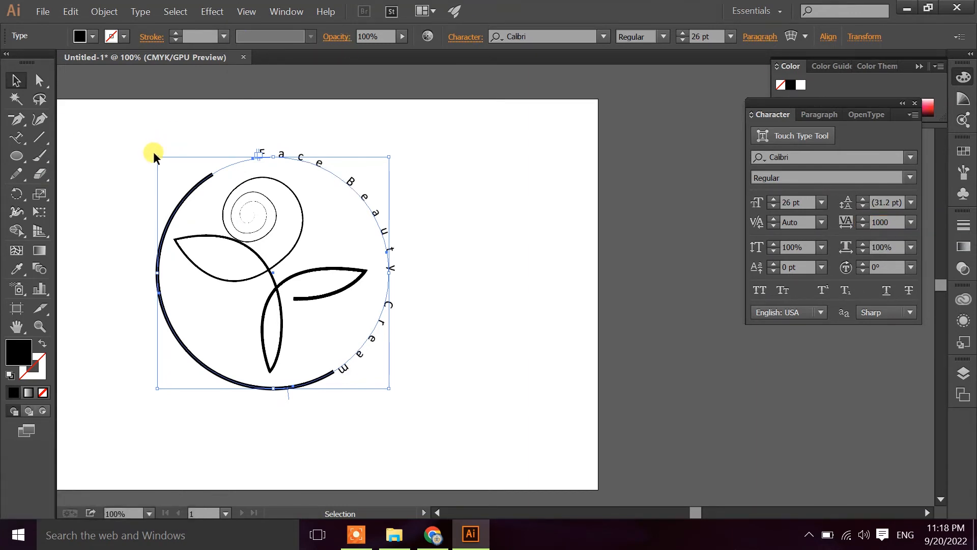
Rotate the circular text slightly counterclockwise so its letters sit evenly within the arc's opening
drag(148, 148, 114, 161)
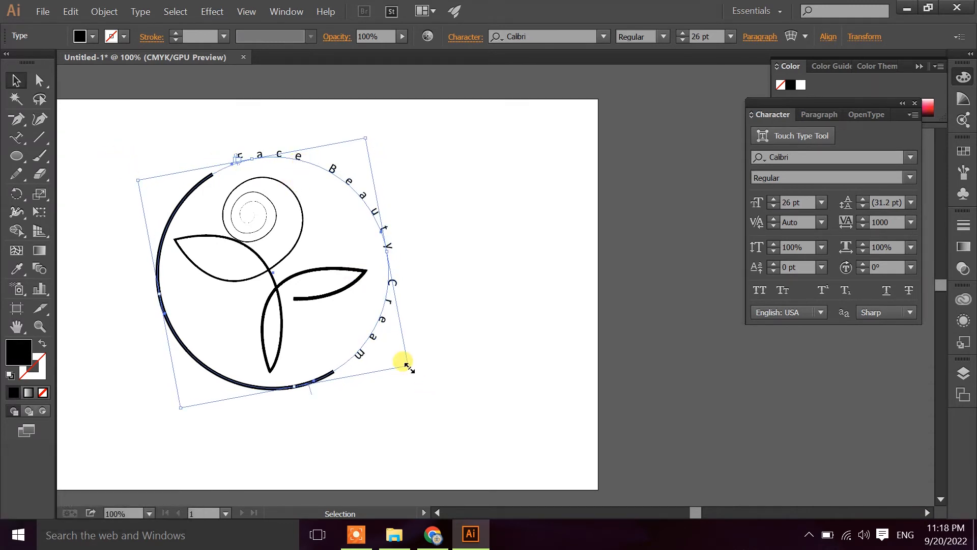
drag(405, 364, 407, 367)
click(448, 280)
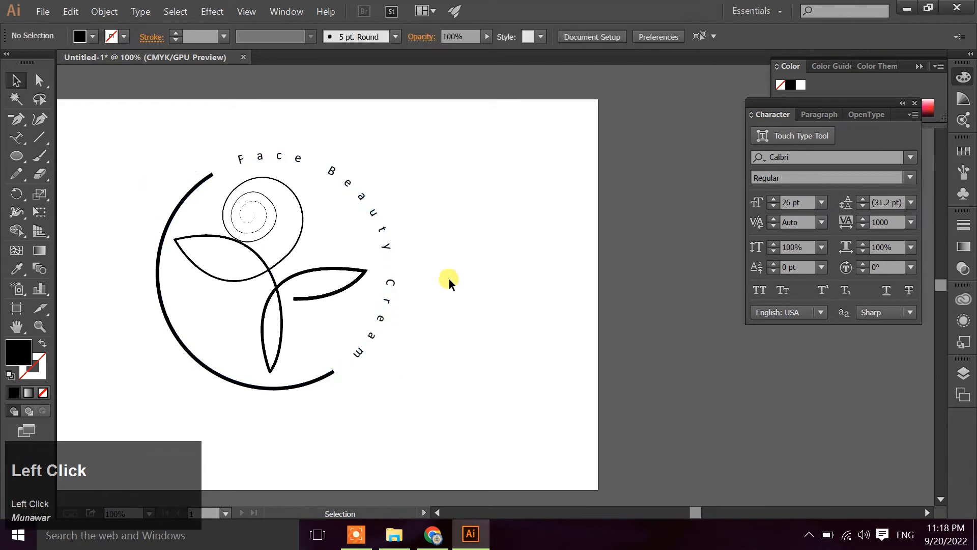
Group the flower, arc and circular text, and scale the emblem down near the artboard's upper edge
drag(484, 312, 604, 267)
drag(288, 127, 567, 369)
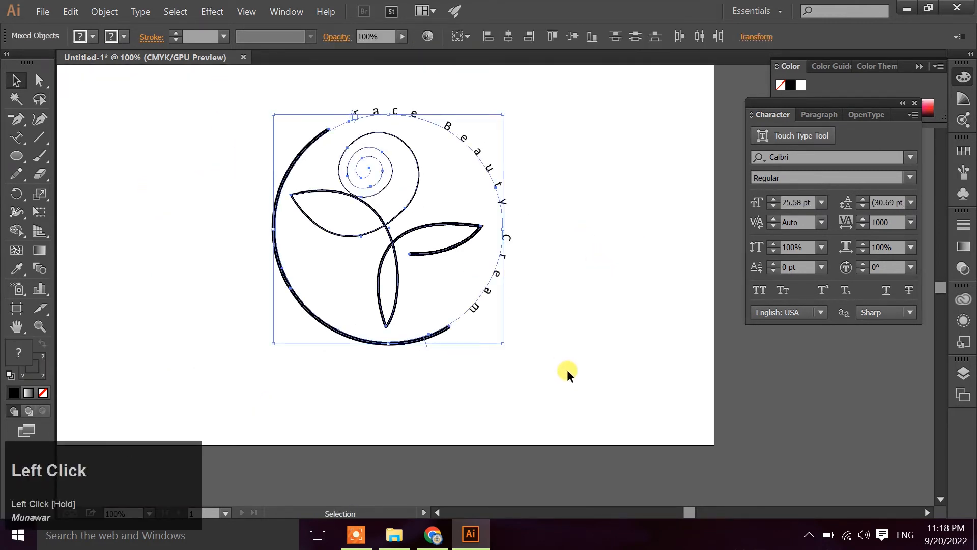
key(ctrl)
key(ctrl+g)
click(598, 297)
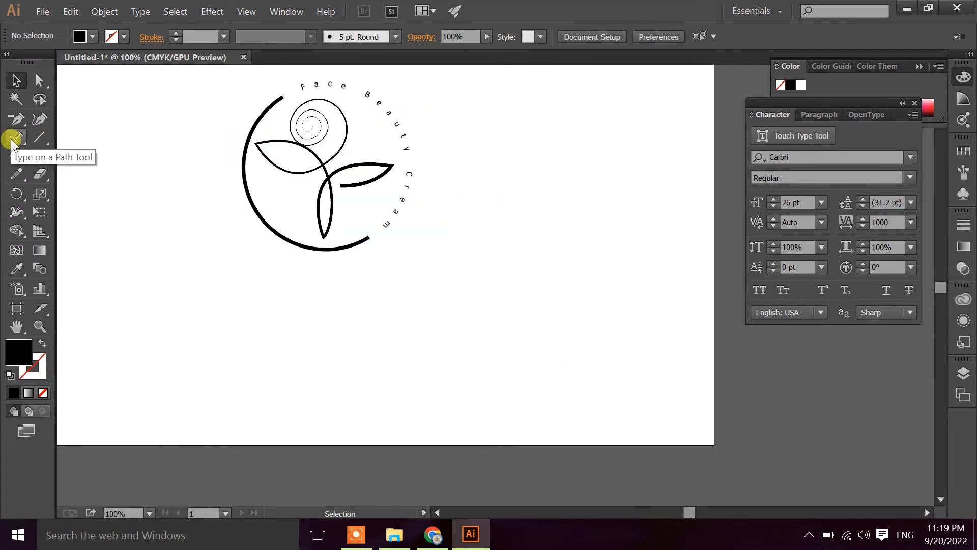
Add a horizontal text line reading "Henna Pearl" just below the emblem
right_click(19, 137)
click(56, 136)
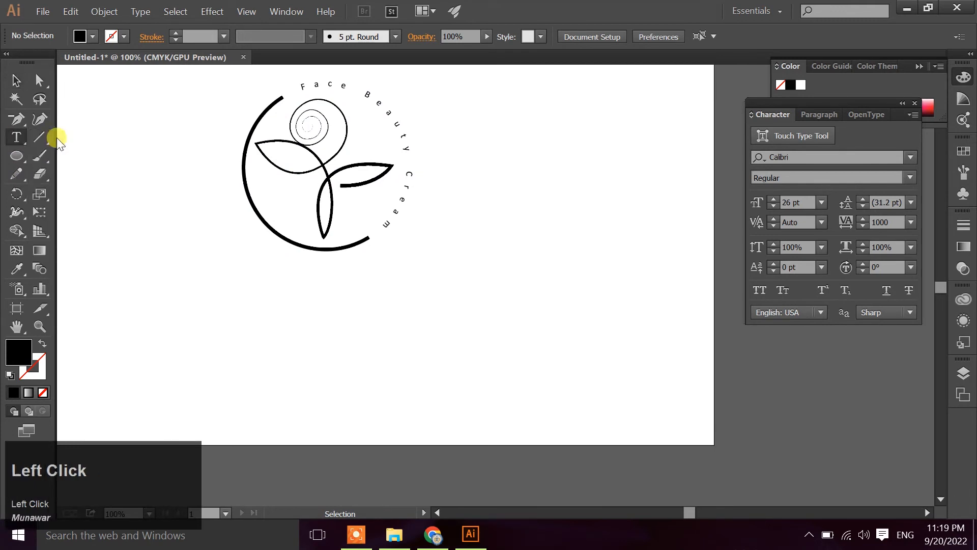
click(230, 269)
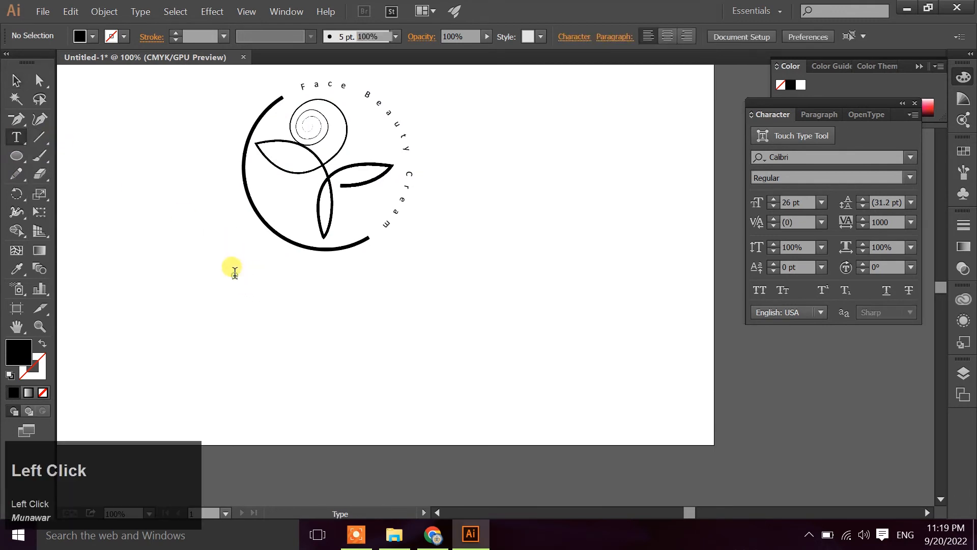
key(shift)
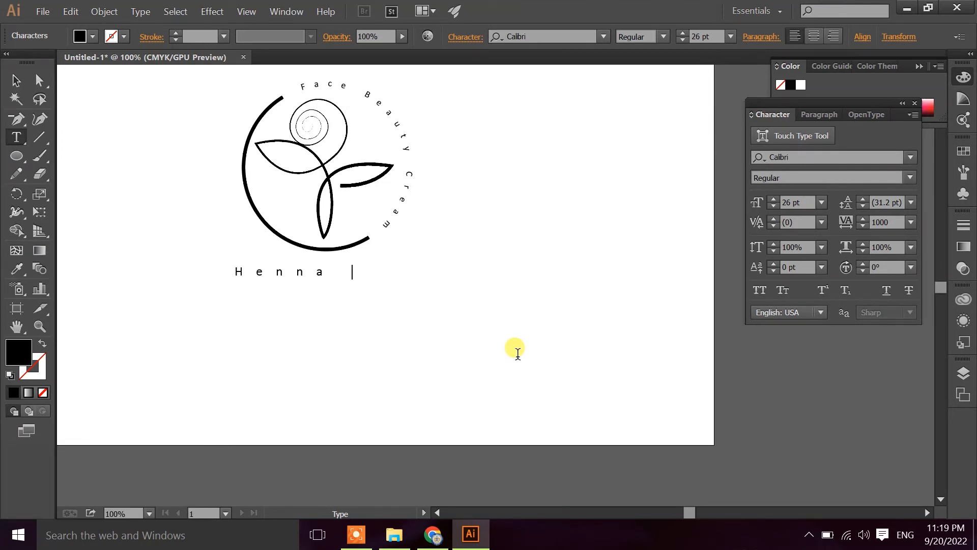
text(Henna Pearl)
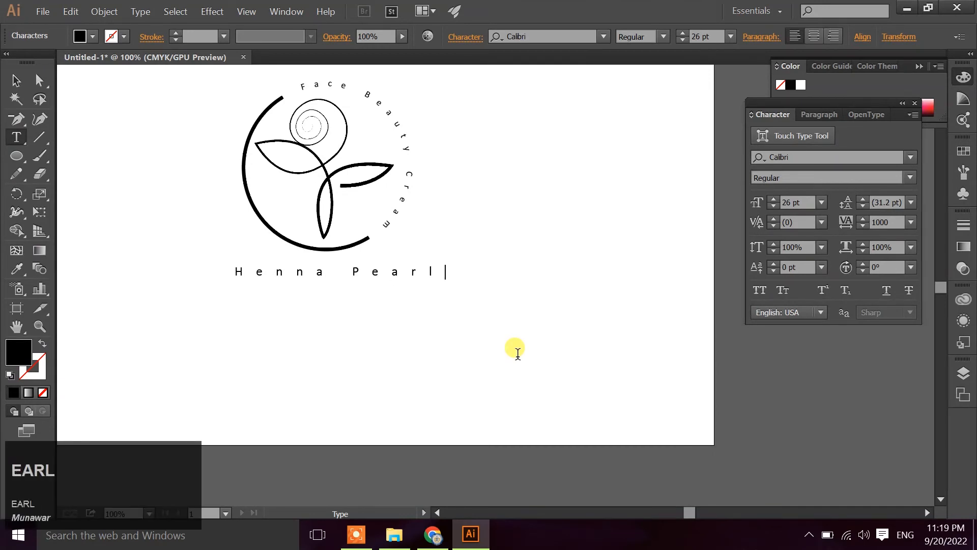
click(14, 79)
click(251, 371)
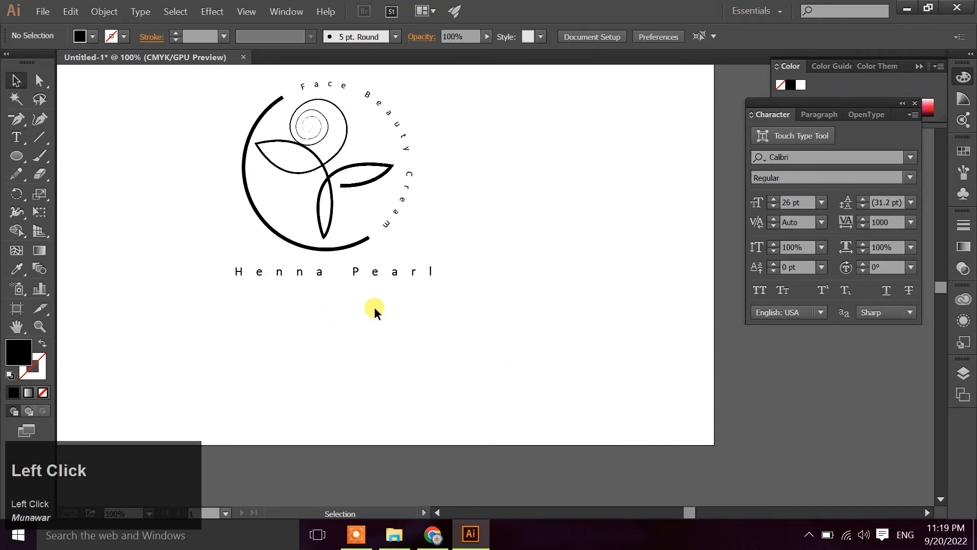
Align the emblem and the "Henna Pearl" text on their horizontal centers
key(space)
drag(405, 313, 465, 371)
drag(426, 331, 419, 327)
drag(253, 171, 550, 323)
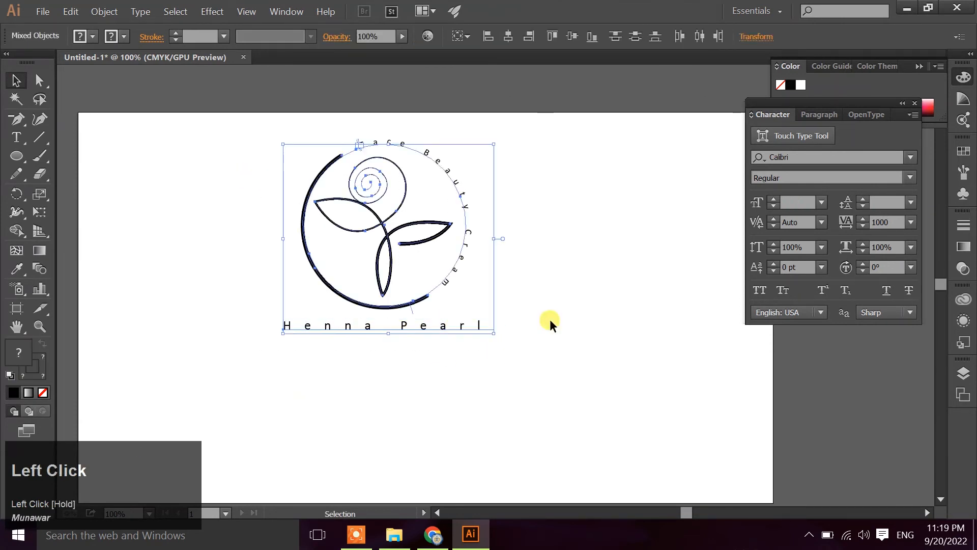
click(508, 36)
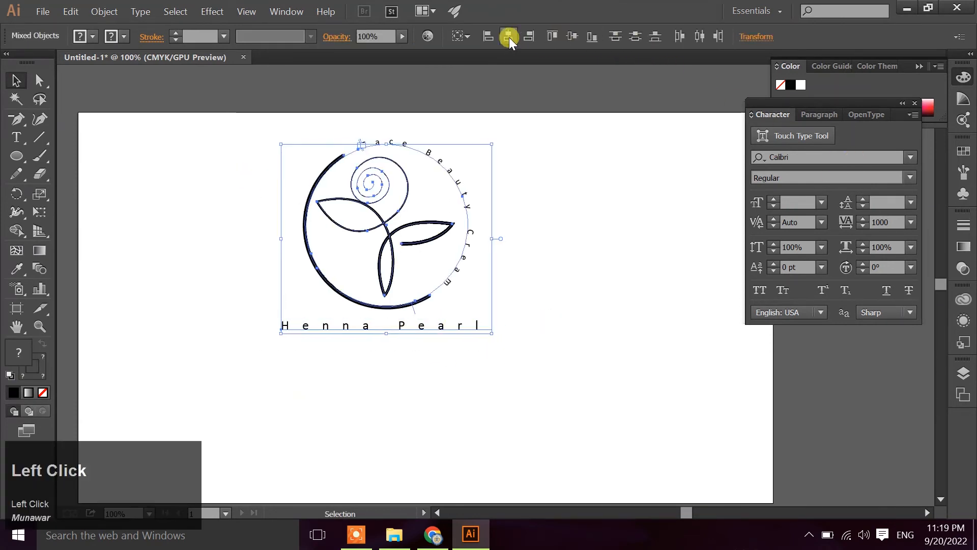
click(597, 210)
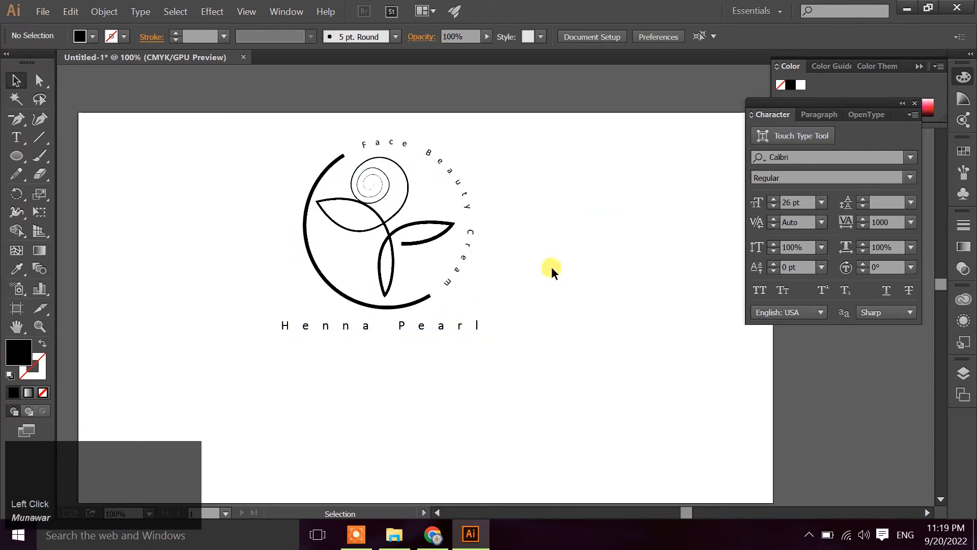
Nudge the "Henna Pearl" text slightly to the right beneath the emblem
click(464, 326)
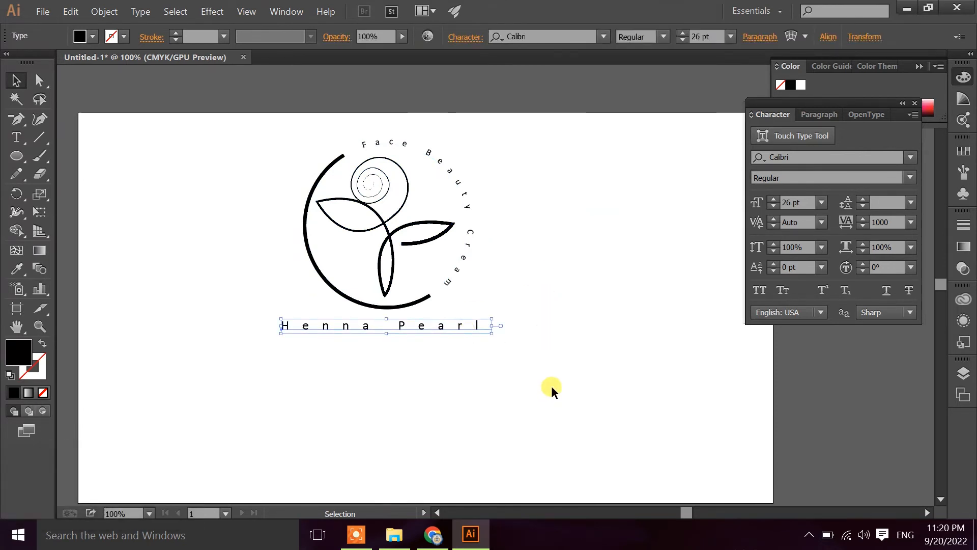
key(Right)
key(Right)
key(Right)
key(Left)
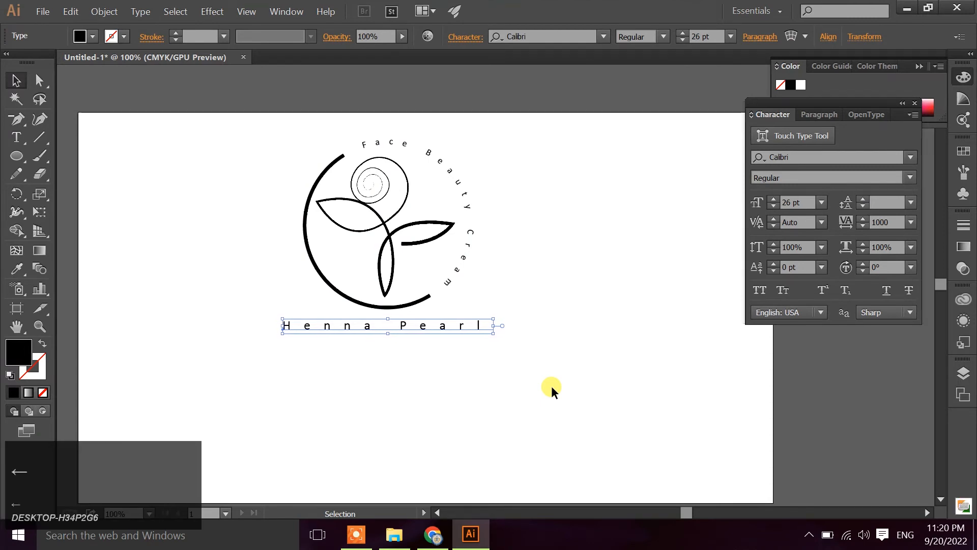
click(542, 390)
Increase the "Henna Pearl" text's font size to 50 pt
click(449, 324)
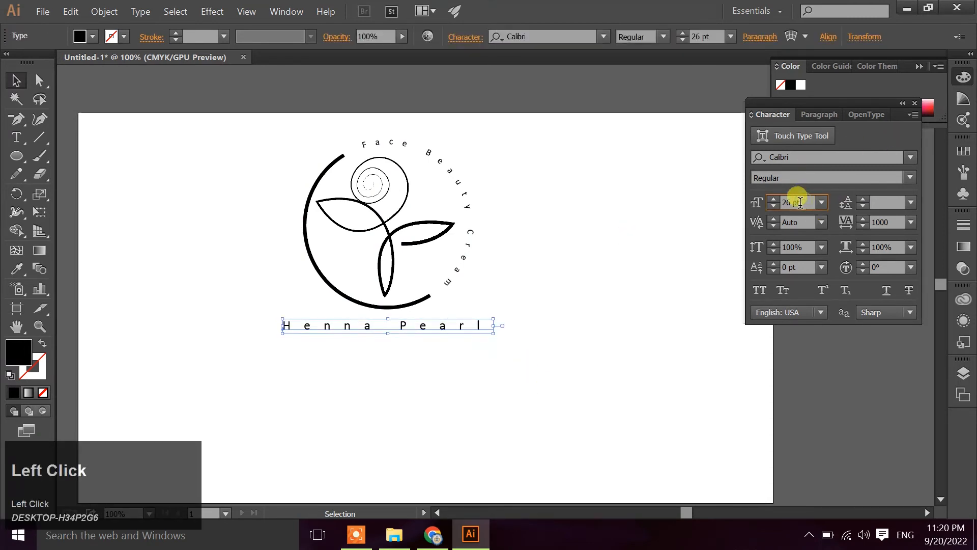
scroll(800, 203, up, 8)
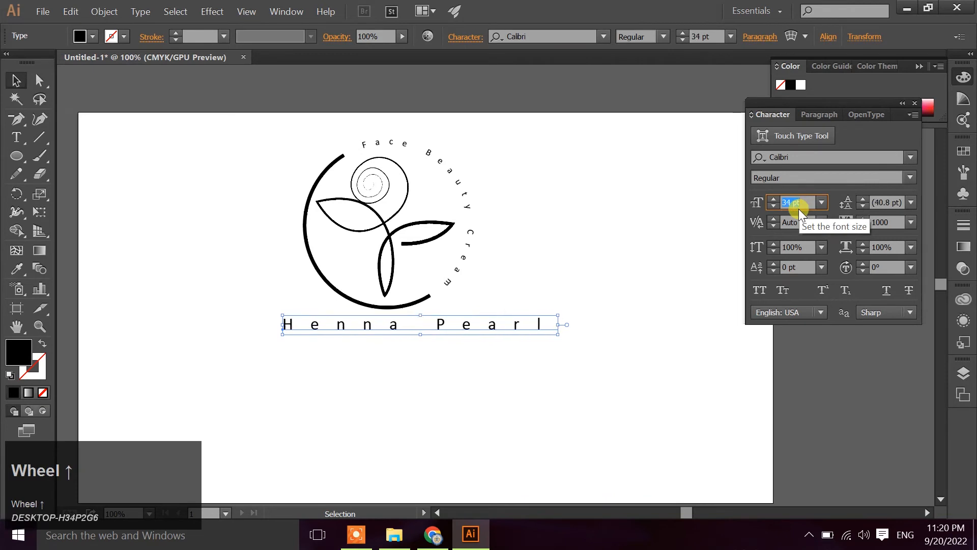
scroll(799, 204, up, 12)
scroll(800, 204, down, 1)
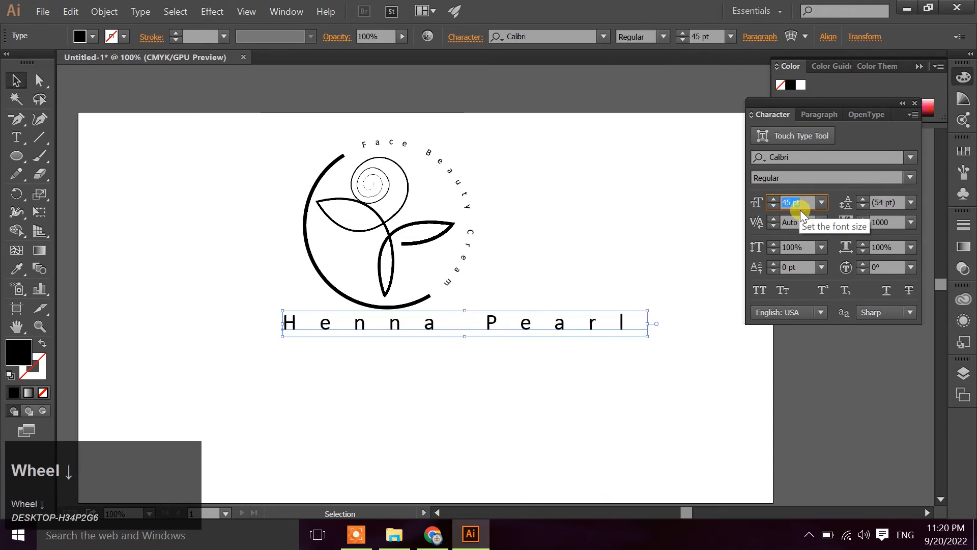
scroll(800, 210, up, 5)
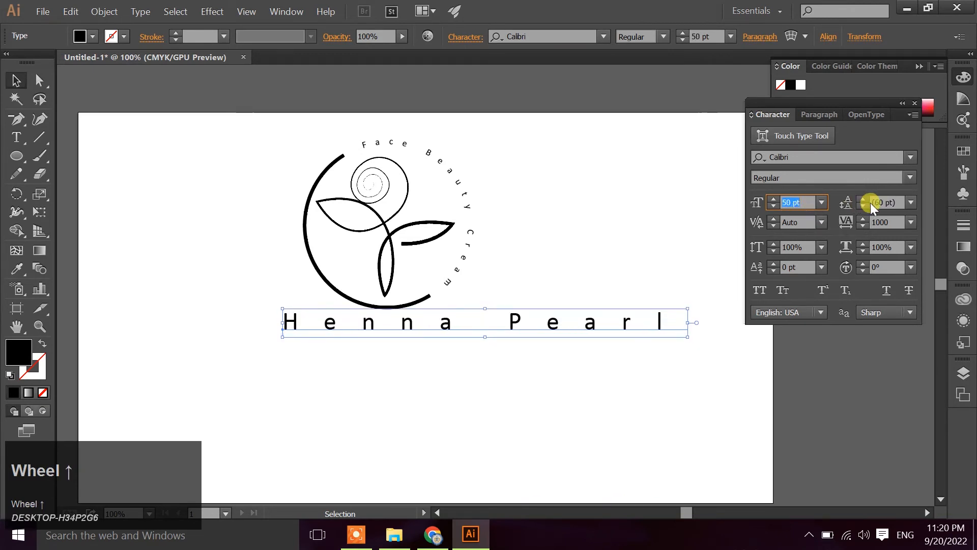
Reduce the tracking of the "Henna Pearl" text to 200
click(863, 224)
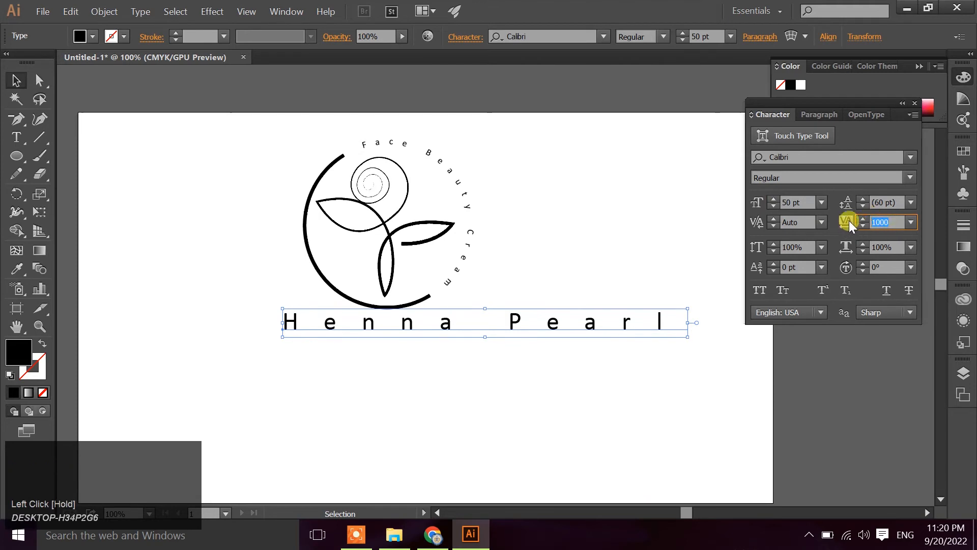
text(20)
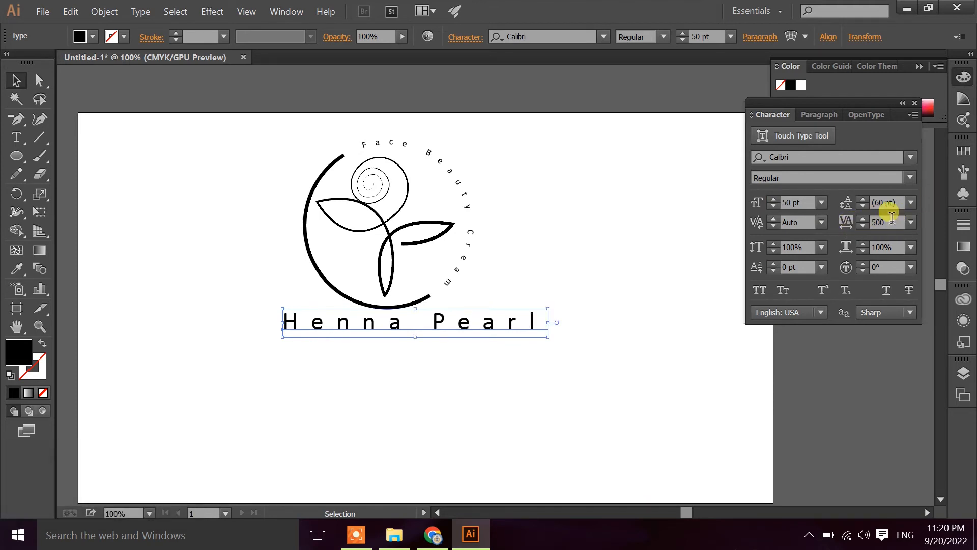
click(849, 227)
text(0)
key(Return)
click(443, 340)
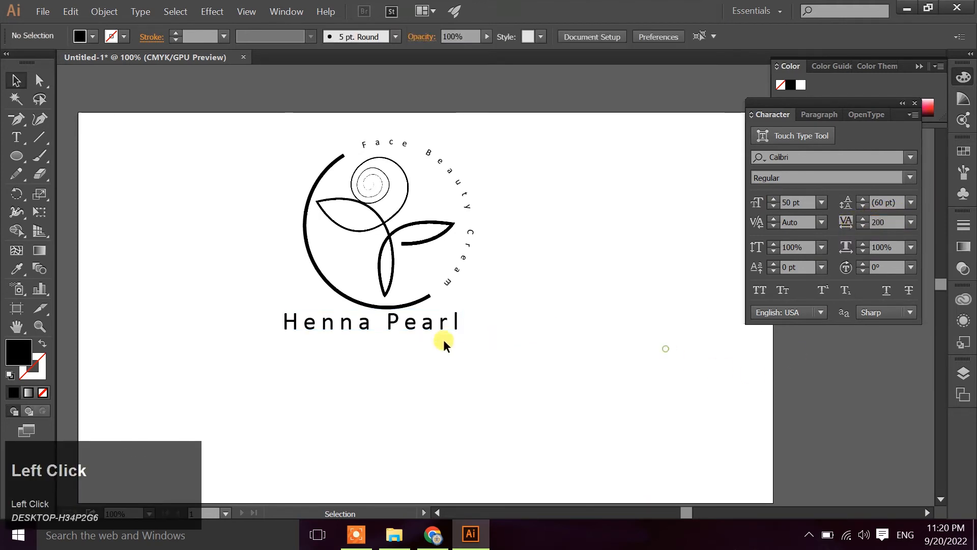
Move the "Henna Pearl" text slightly down and right to center it under the emblem
drag(441, 327, 587, 378)
click(559, 359)
click(524, 339)
click(444, 335)
Try a tracking of 0 on the "Henna Pearl" text and recenter it under the emblem
click(884, 222)
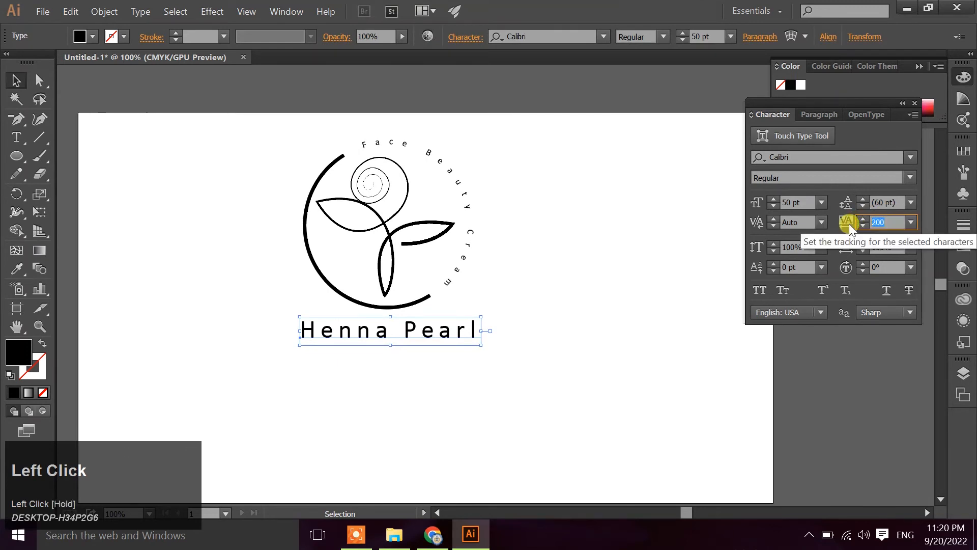
text(0)
key(Return)
mouse_move(410, 324)
mouse_down()
mouse_move(427, 322)
mouse_move(419, 329)
mouse_up()
click(473, 347)
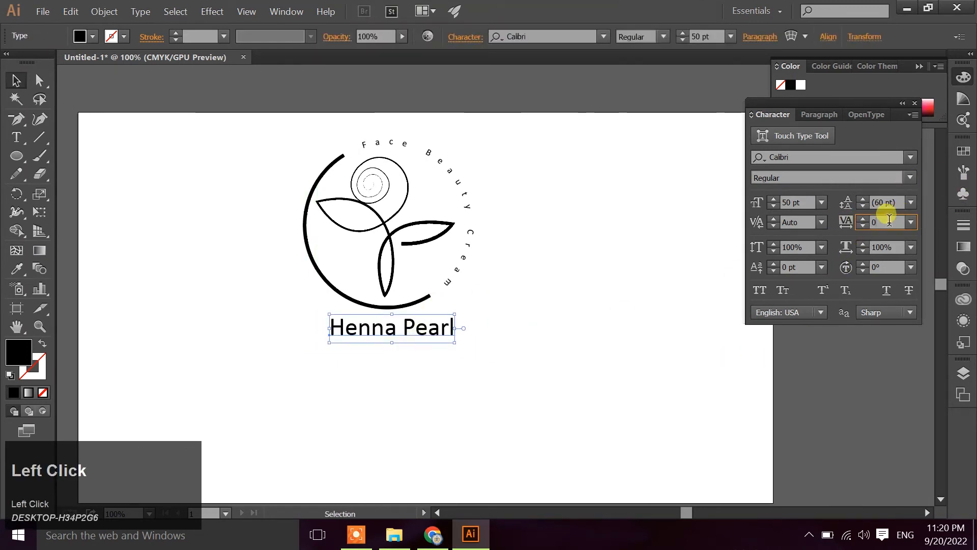
Set the "Henna Pearl" text's tracking to 200 and move it left to center it under the emblem
text(200)
key(Return)
click(542, 331)
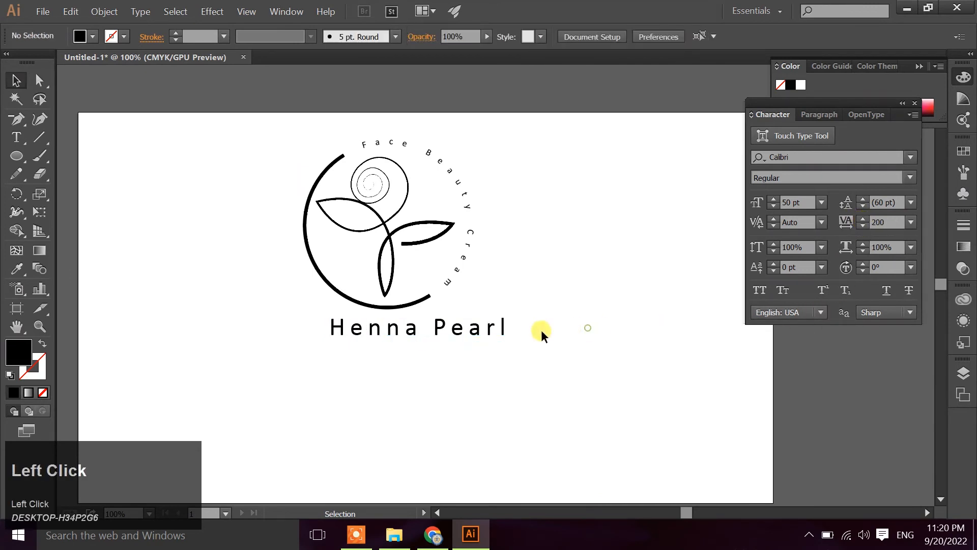
drag(483, 331, 457, 333)
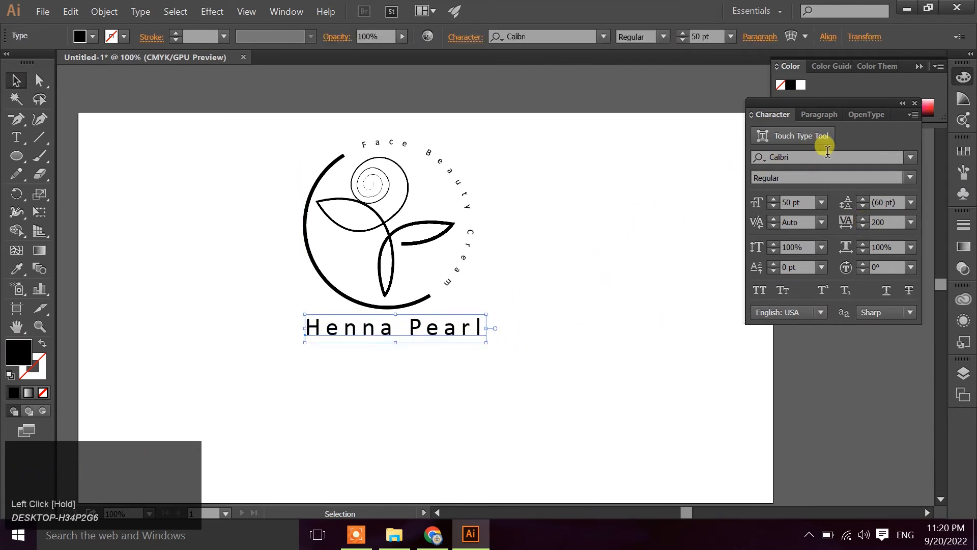
Change the "Henna Pearl" text's font to Castellar
click(885, 155)
scroll(886, 155, down, 1)
scroll(886, 155, down, 4)
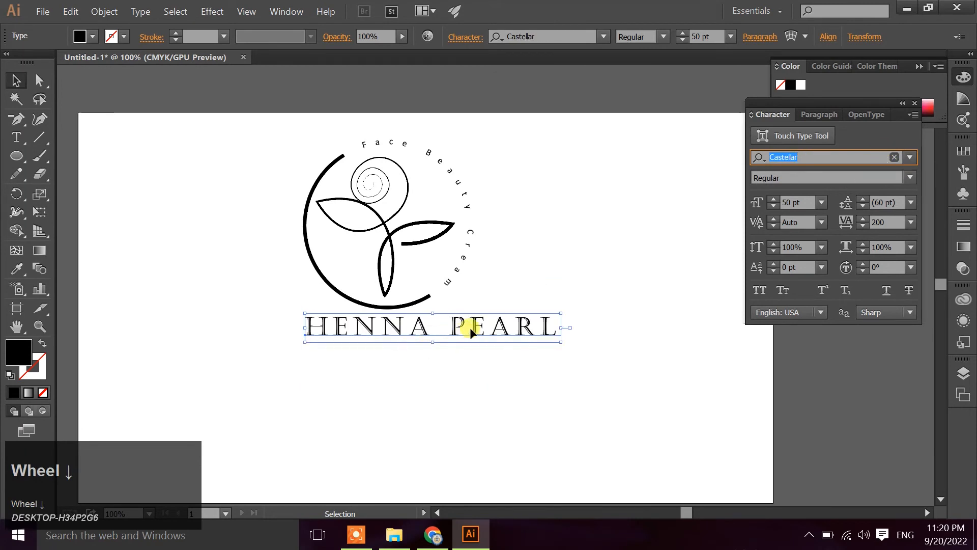
Move the "Henna Pearl" text down and left under the emblem and center-align it horizontally with the emblem
mouse_move(470, 328)
mouse_down()
mouse_move(437, 328)
mouse_move(469, 345)
mouse_up()
click(534, 431)
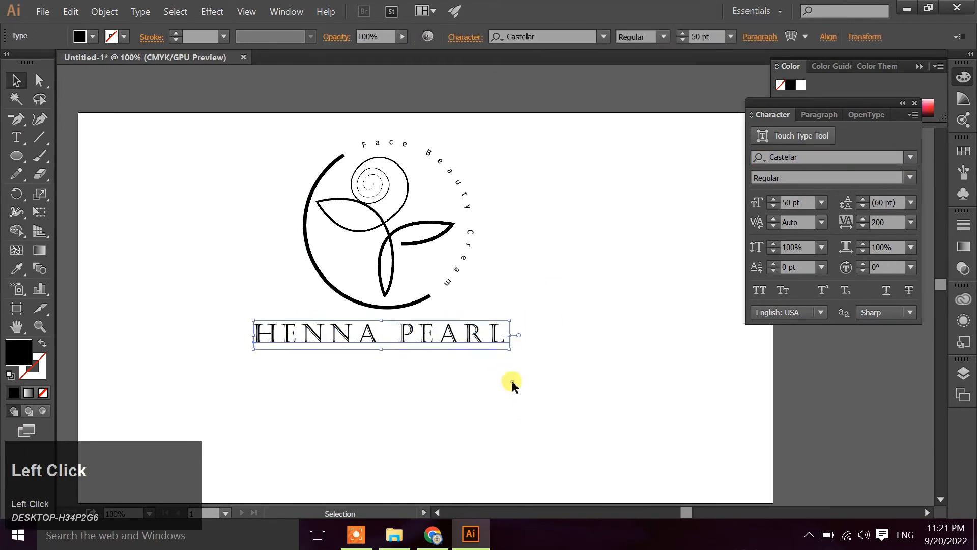
click(509, 382)
drag(223, 167, 524, 375)
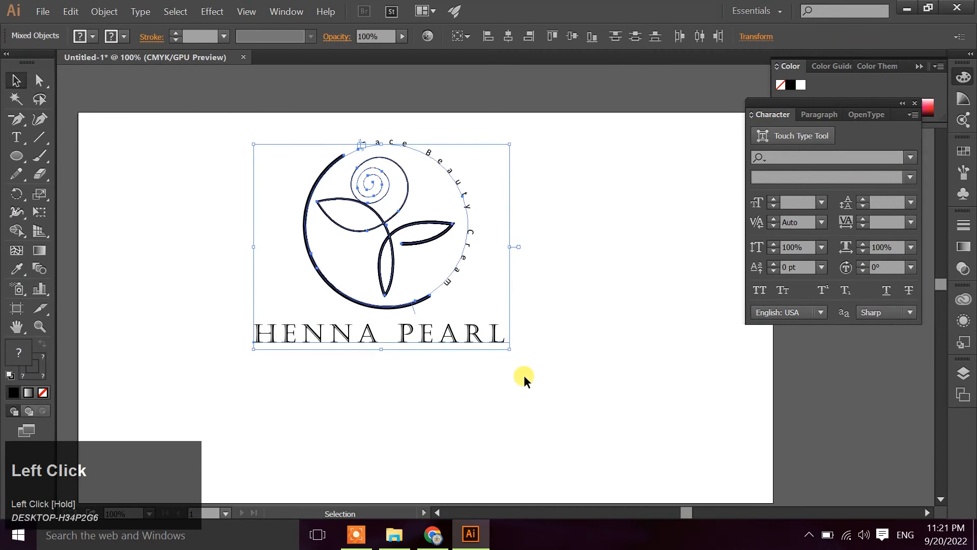
click(508, 39)
click(619, 282)
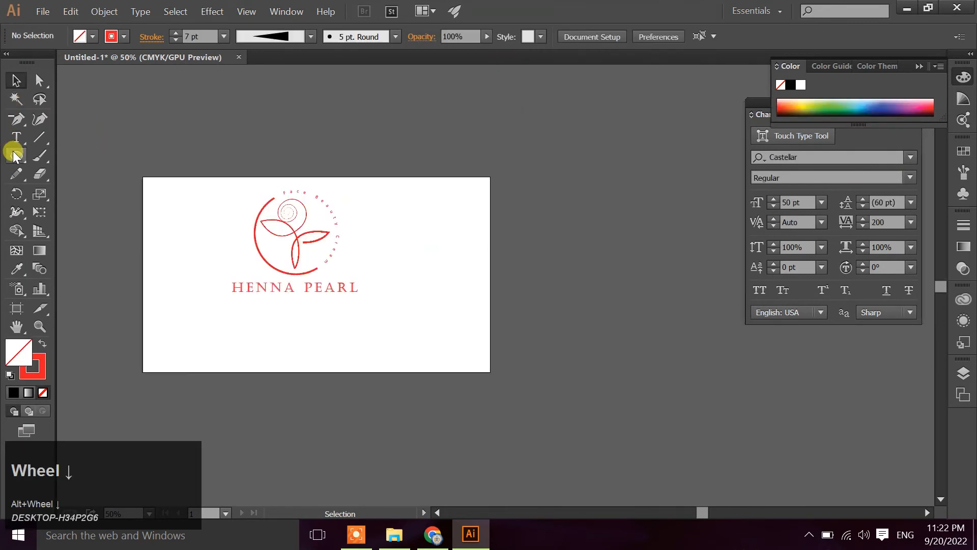
Draw a rectangle covering the whole artboard and fill it with black
right_click(16, 155)
click(61, 154)
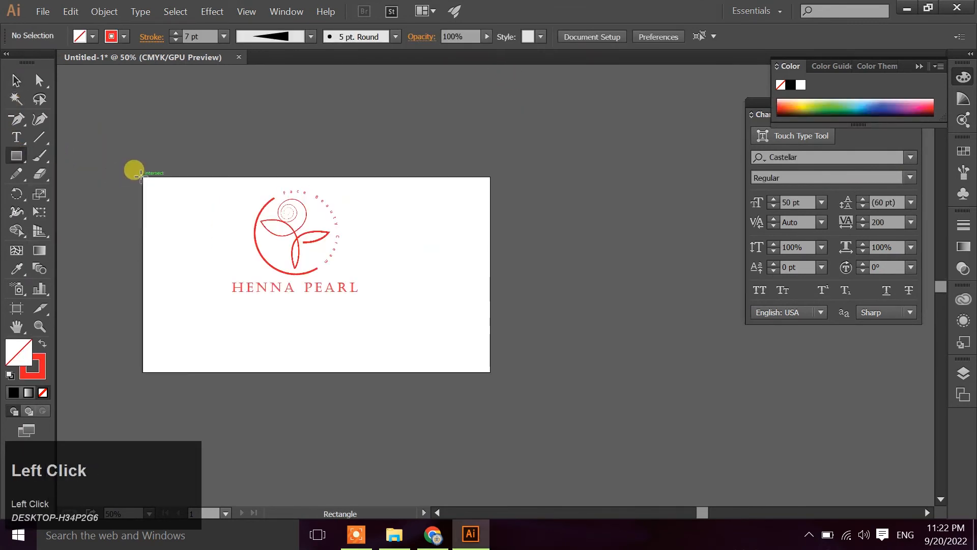
drag(141, 175, 490, 371)
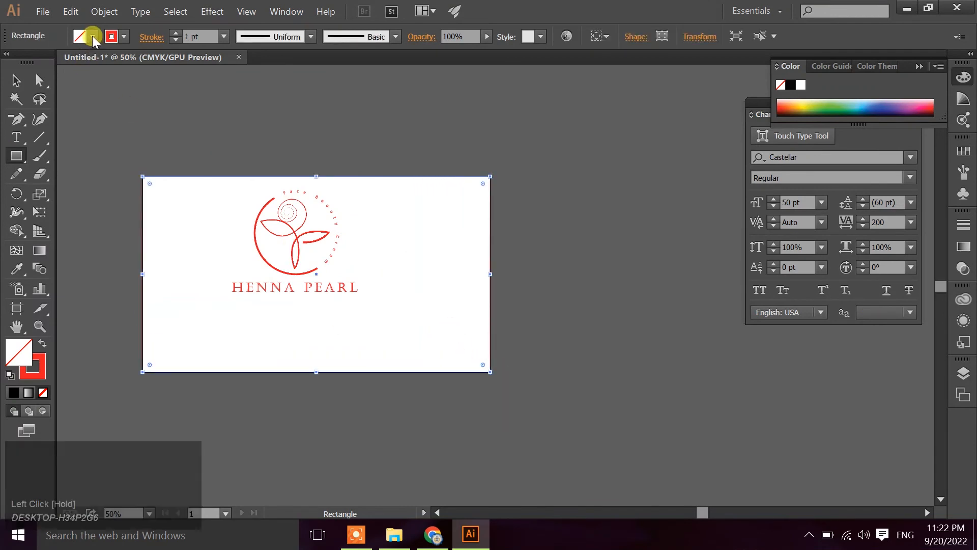
click(93, 37)
click(21, 106)
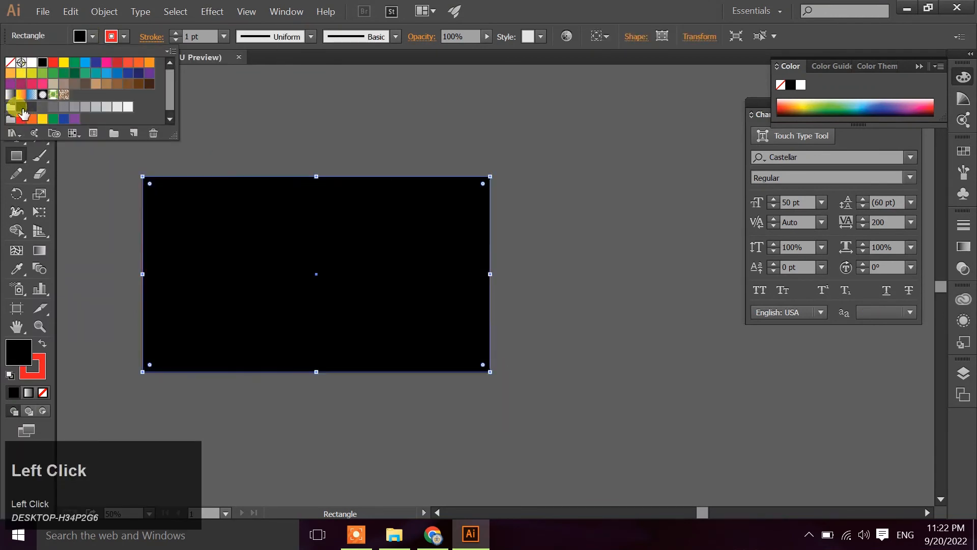
Give the black rectangle a C=0 M=0 Y=0 K=5 stroke and send it behind the logo
click(123, 35)
click(127, 36)
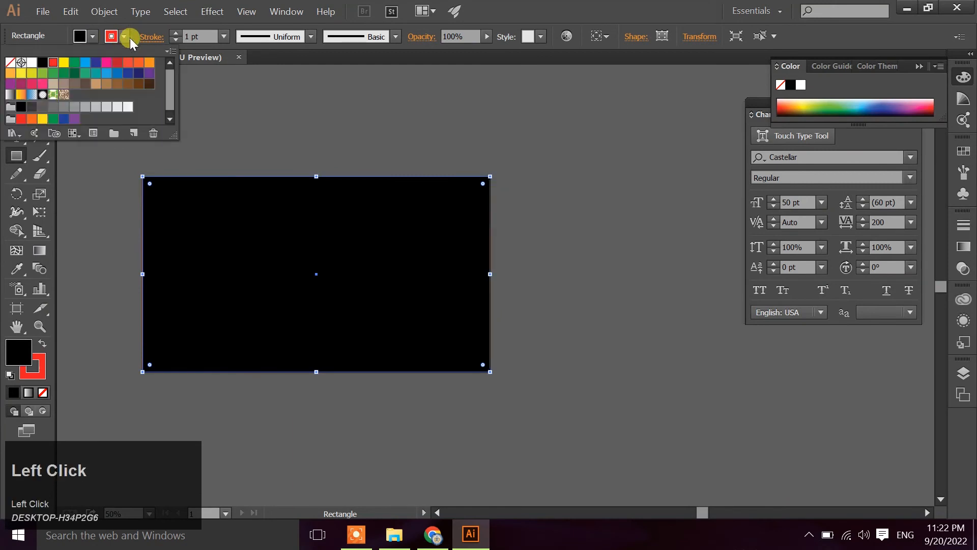
click(126, 106)
click(264, 147)
click(15, 82)
click(181, 206)
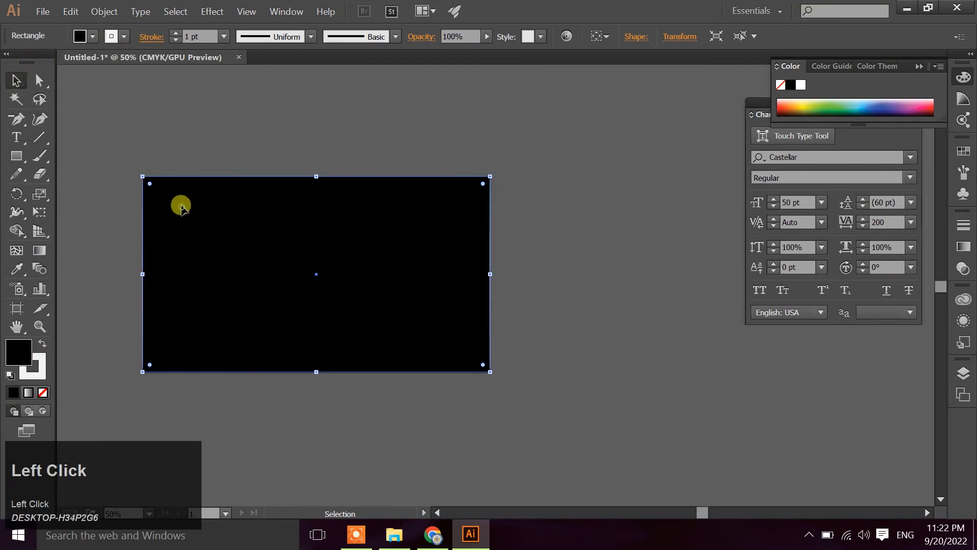
key(ctrl+shift+bracketleft)
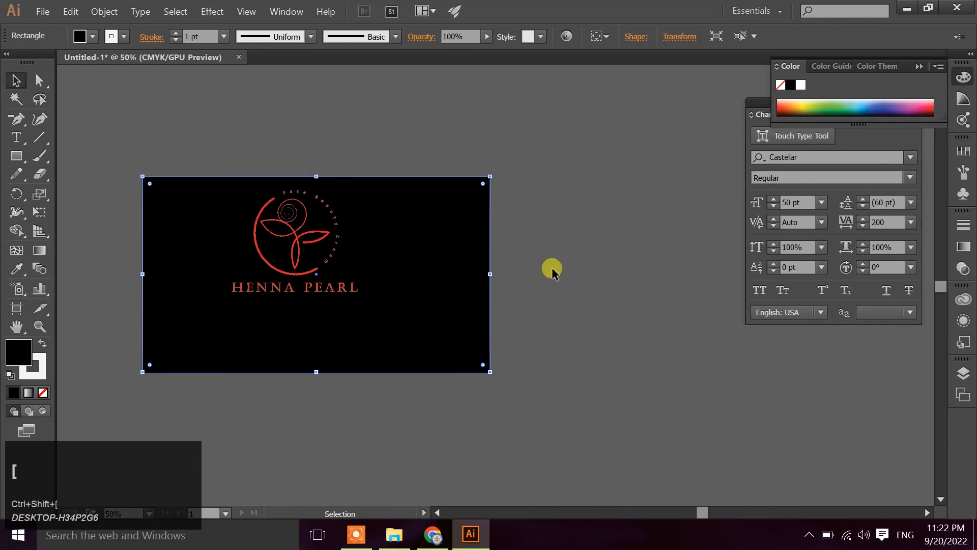
click(551, 268)
Lock the background rectangle in the layer list, select the logo group, and unlock the rectangle again
alt+scroll(437, 262, up, 2)
drag(393, 277, 606, 252)
click(606, 250)
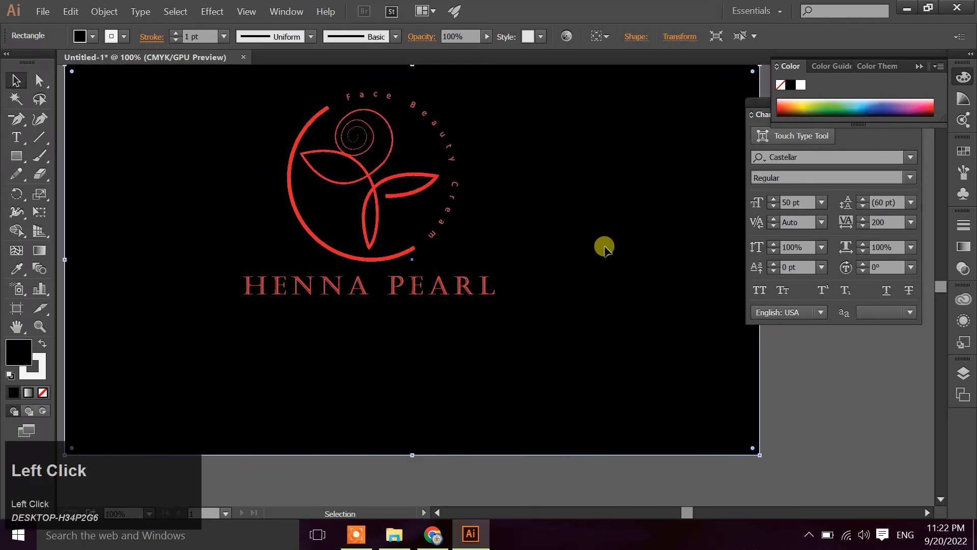
click(968, 379)
click(804, 379)
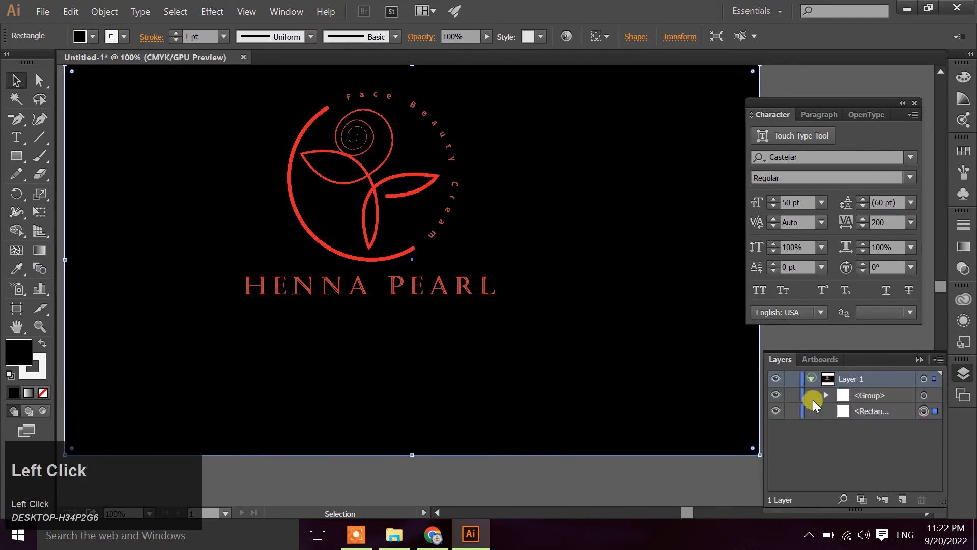
click(792, 410)
click(447, 211)
click(304, 143)
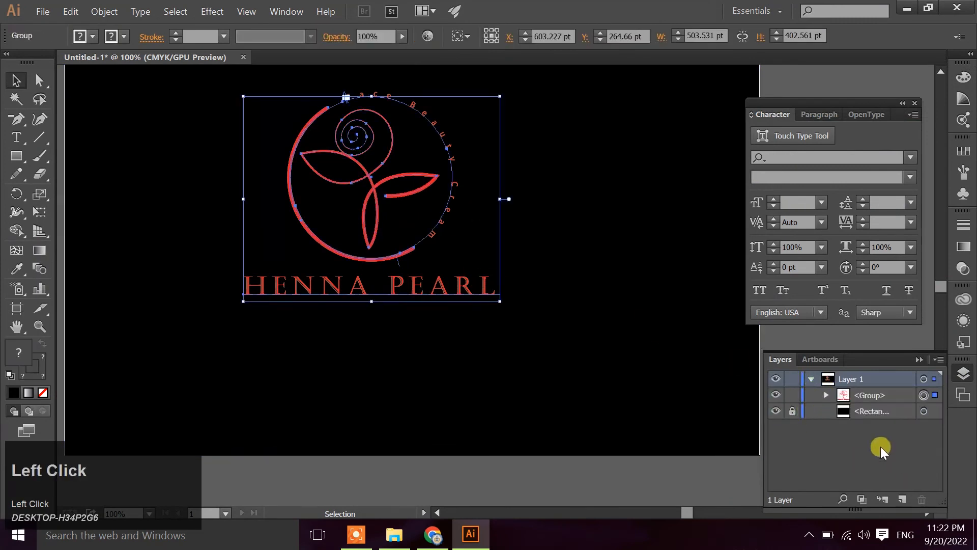
click(792, 410)
Select the logo group and the background rectangle and align their centers horizontally and vertically
scroll(600, 404, down, 2)
drag(384, 183, 543, 345)
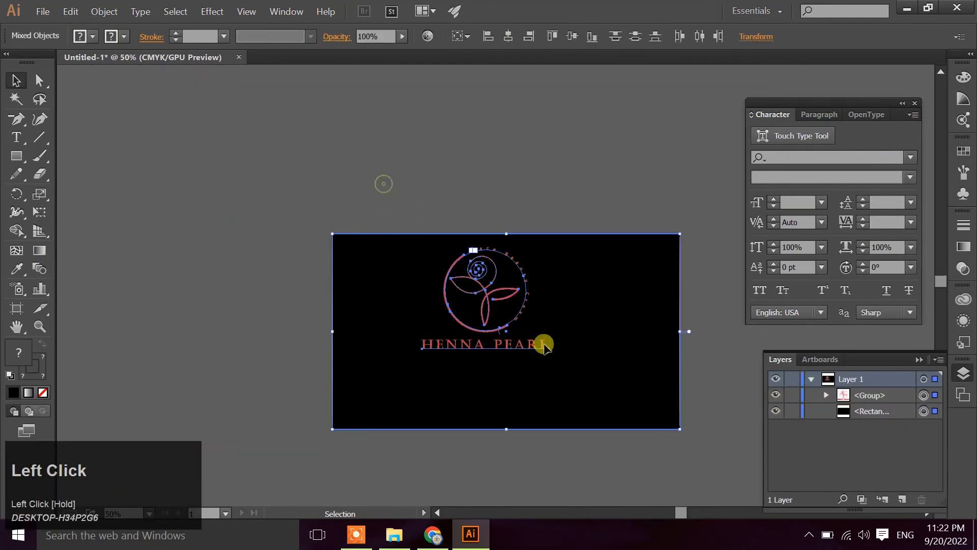
click(508, 36)
click(572, 37)
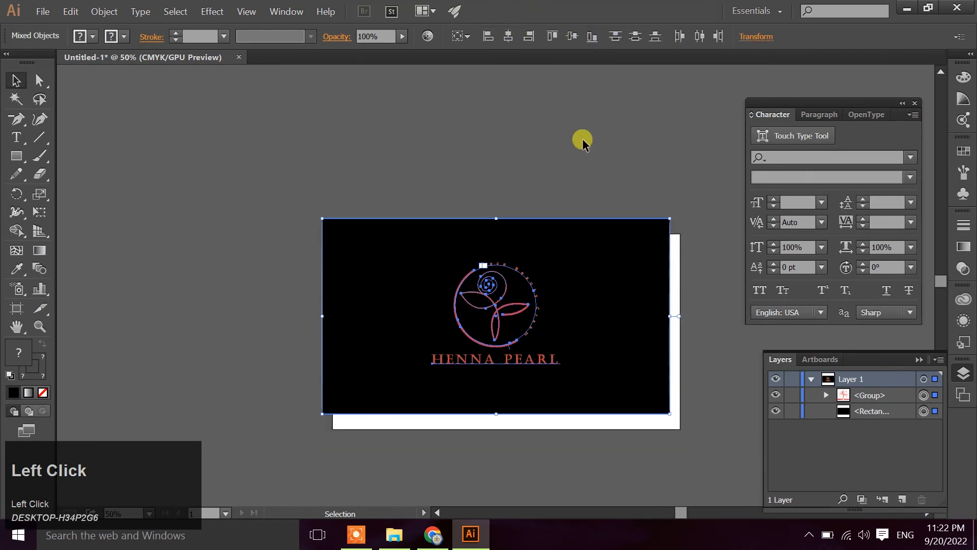
Nudge the logo and background right and down until they cover the artboard, and lock the background rectangle
key(shift+Right)
key(shift+Right)
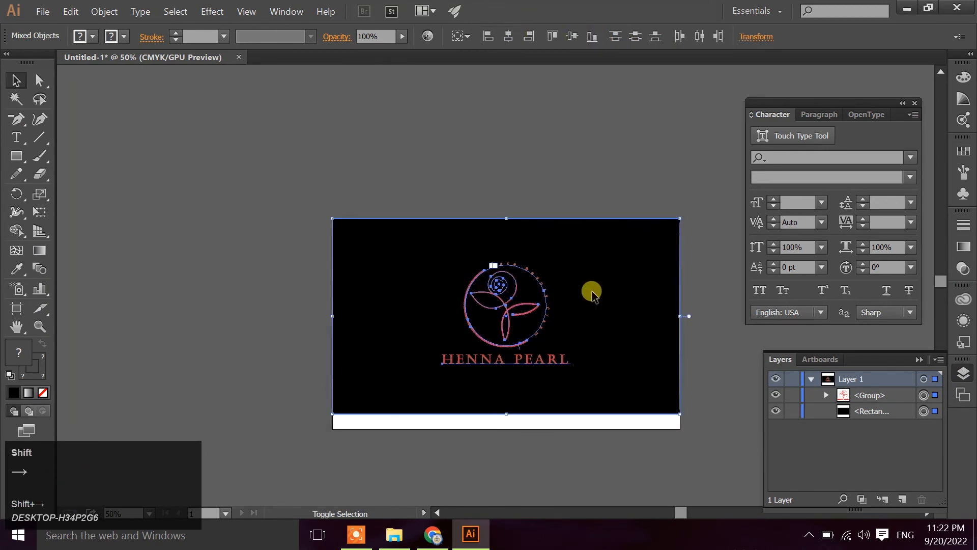
key(shift+Down)
key(shift+Down)
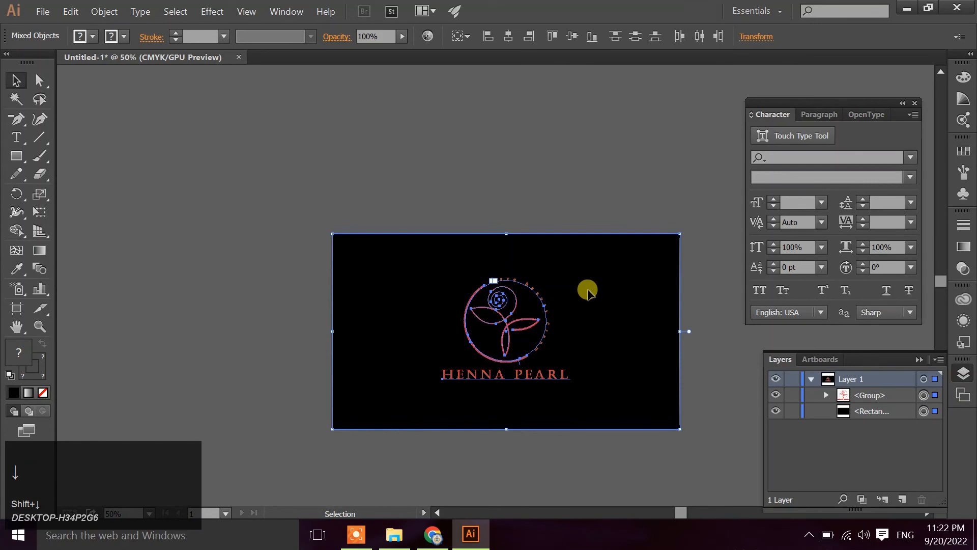
click(588, 292)
click(792, 411)
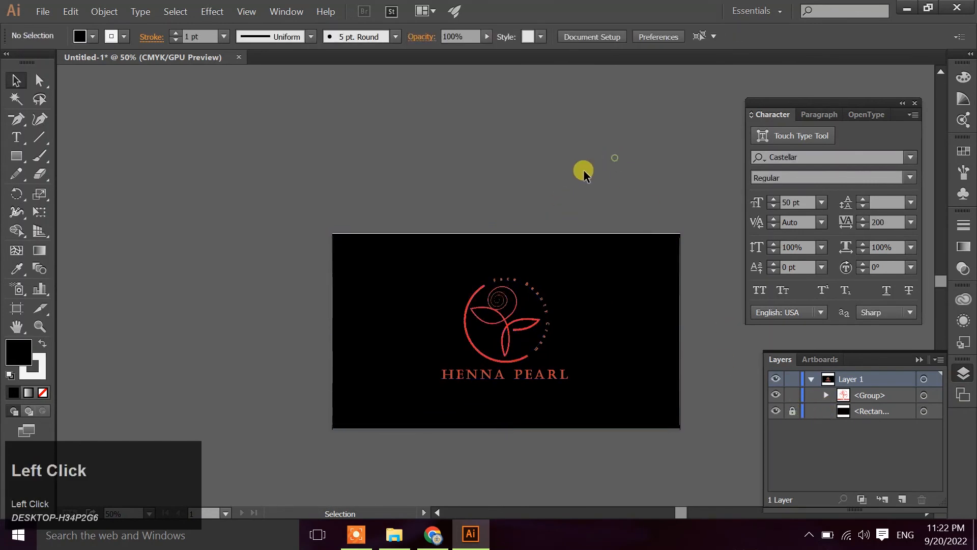
Set the fill color of the entire logo group to white
scroll(448, 321, up, 2)
click(566, 336)
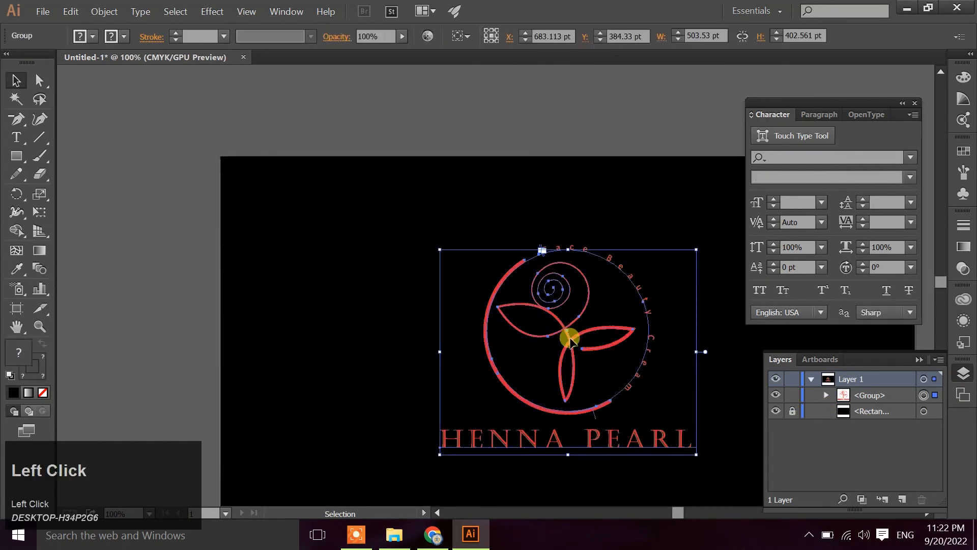
scroll(551, 321, down, 1)
drag(550, 320, 439, 241)
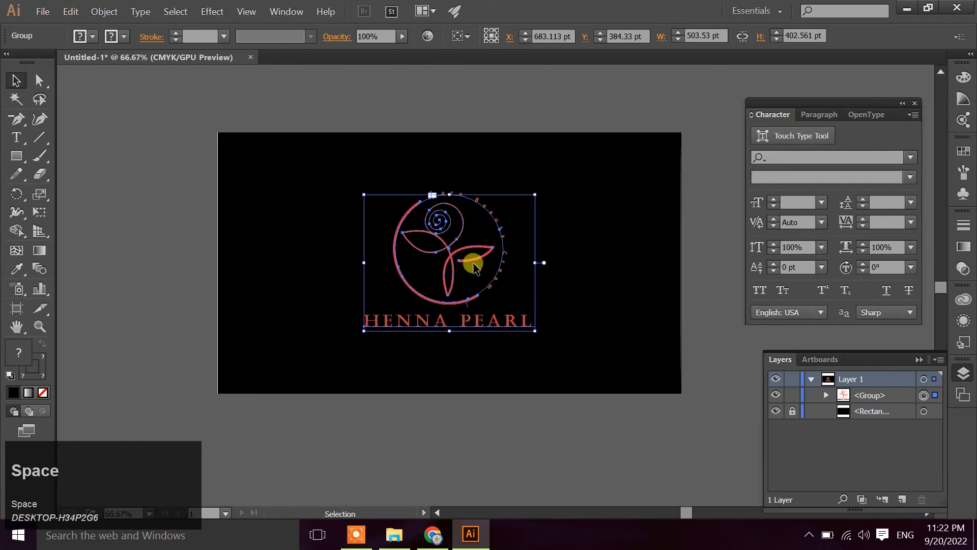
click(91, 36)
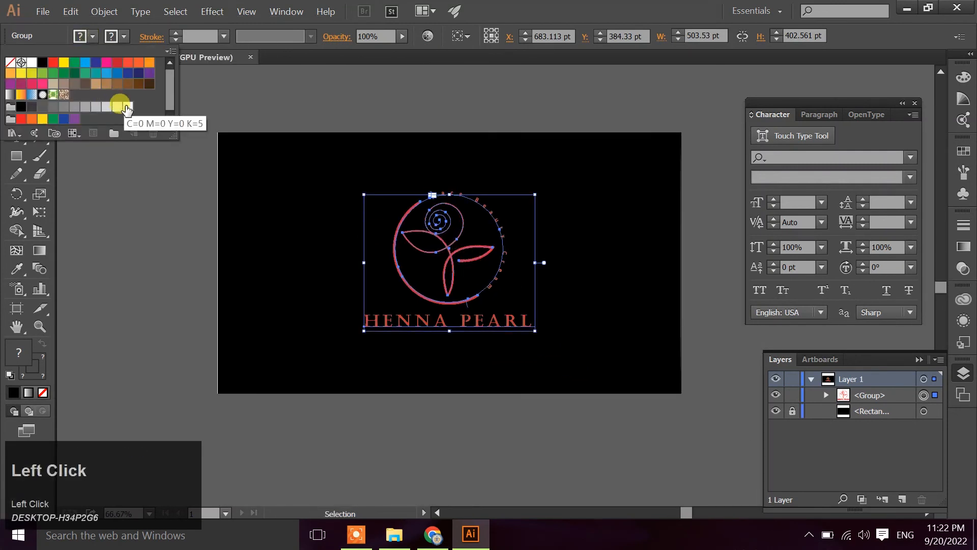
click(33, 63)
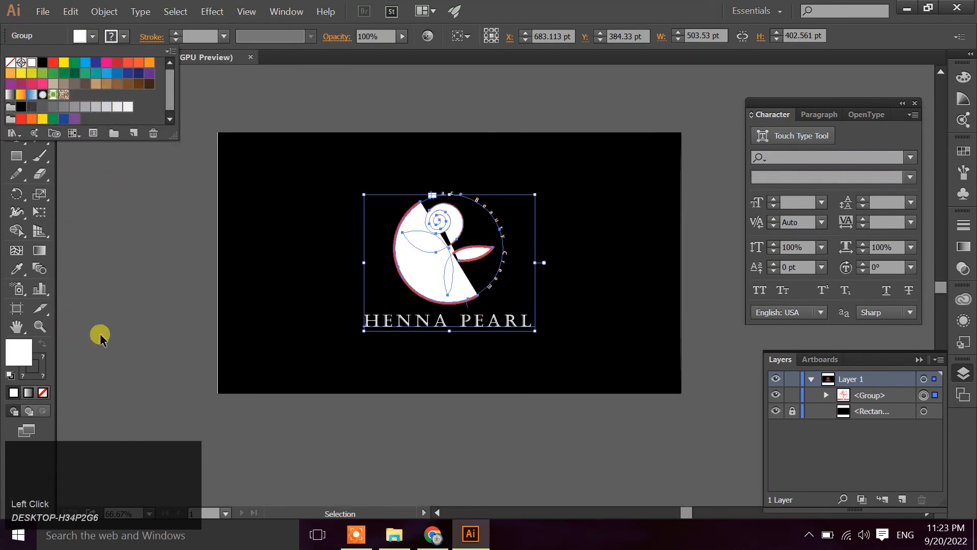
Isolate the logo group and ungroup the emblem's arc, rose and circular text
click(367, 271)
double_click(398, 255)
click(397, 255)
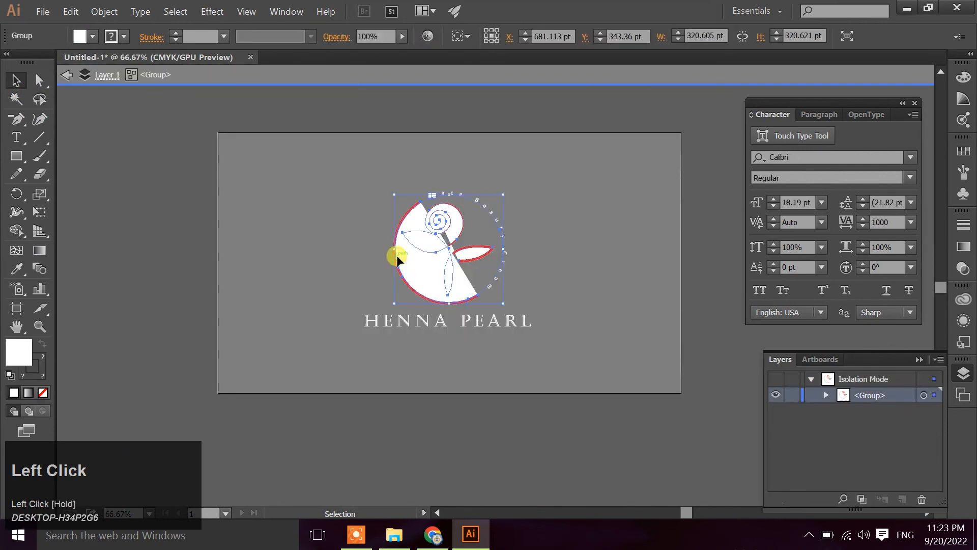
right_click(398, 259)
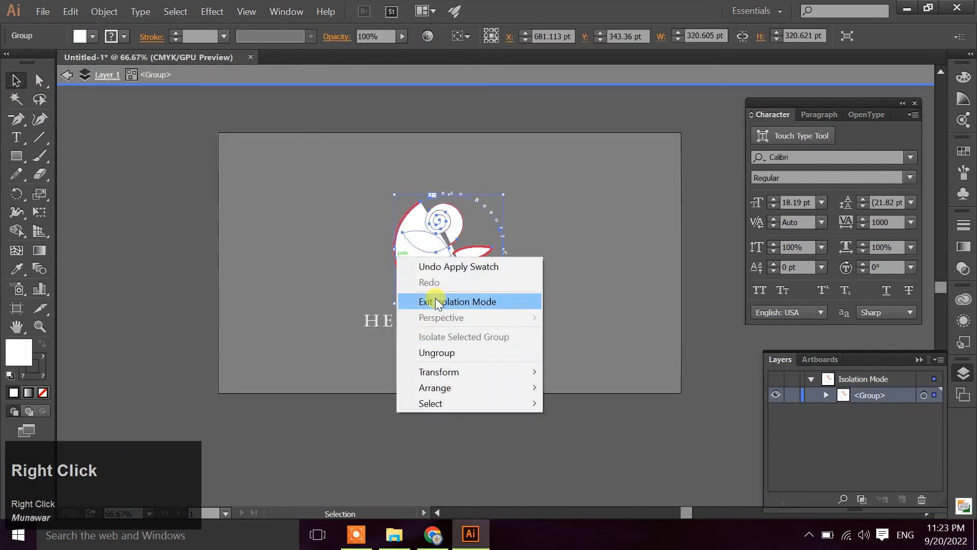
click(433, 353)
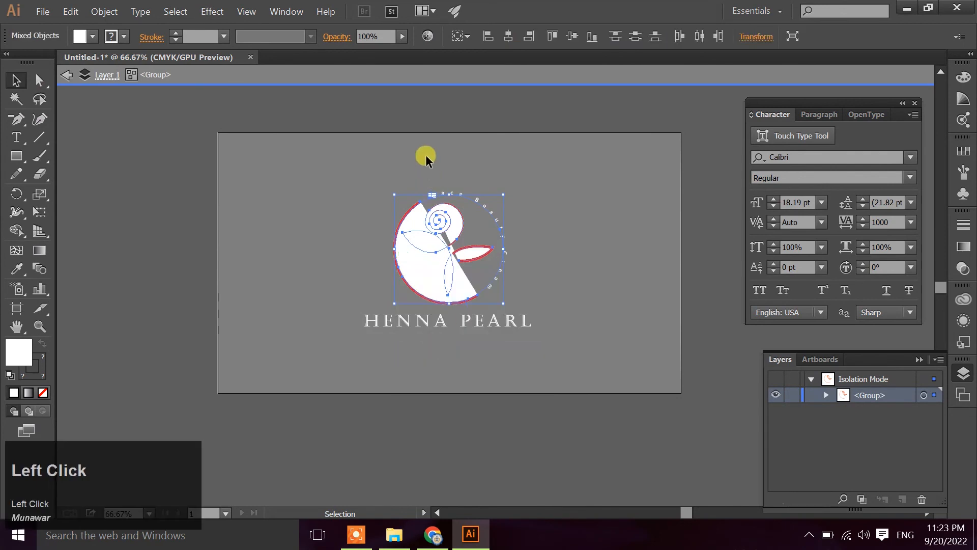
click(422, 117)
Swap the arc's fill and stroke and remove its fill, leaving a white outline
click(397, 268)
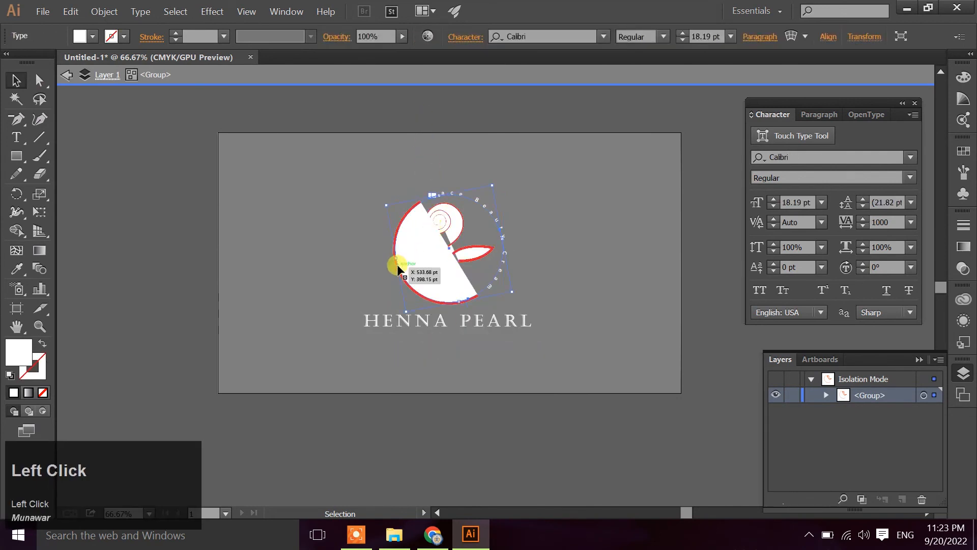
click(418, 256)
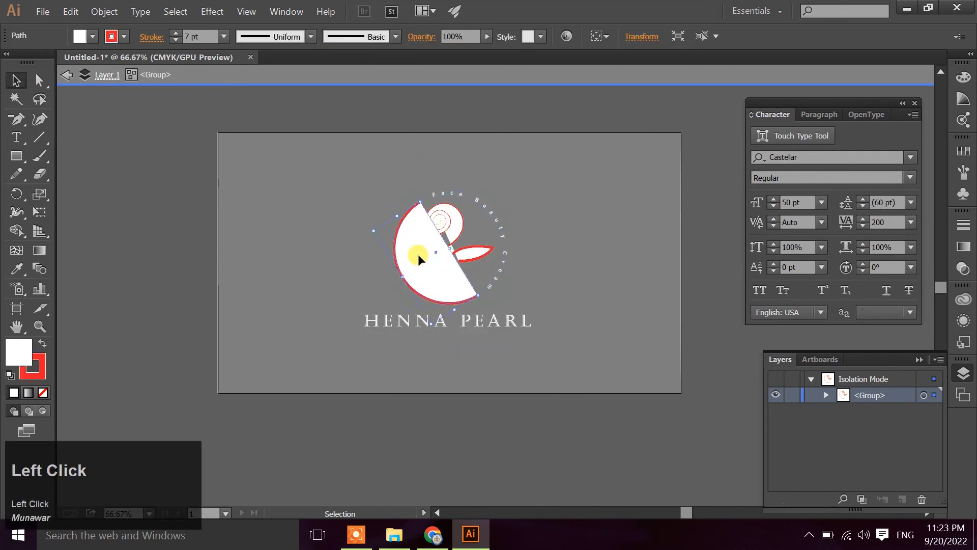
click(43, 345)
click(43, 392)
click(109, 255)
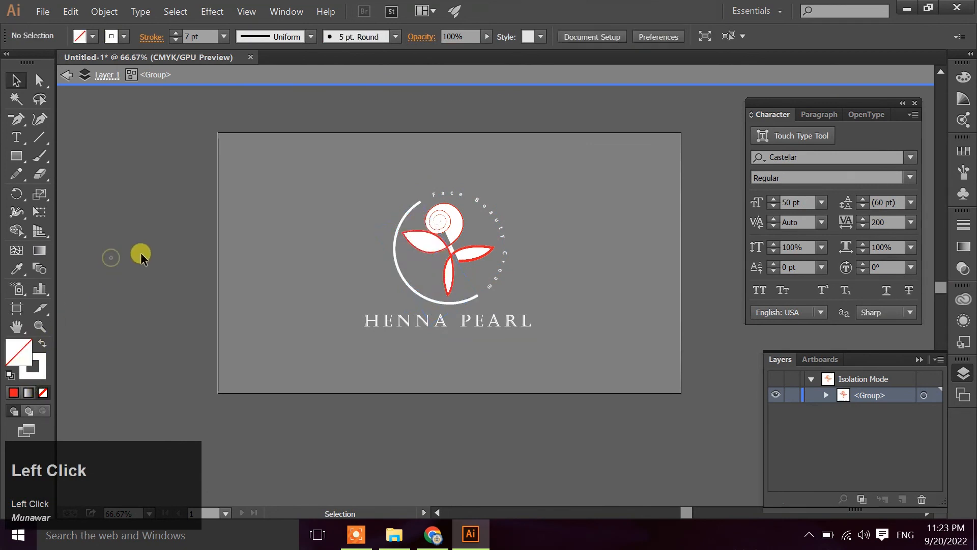
Give the rose line art a white stroke with no fill by swapping its colors
click(444, 247)
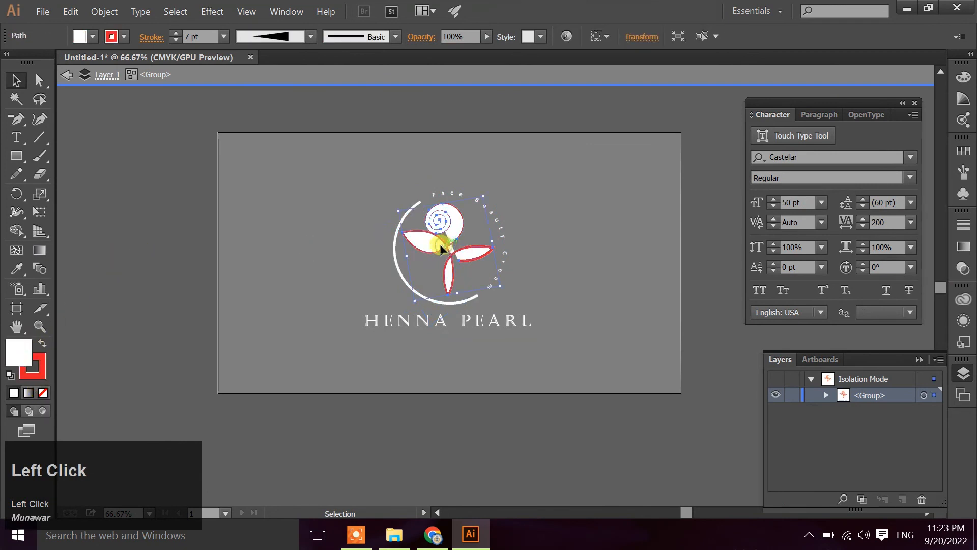
click(43, 344)
click(43, 392)
click(117, 262)
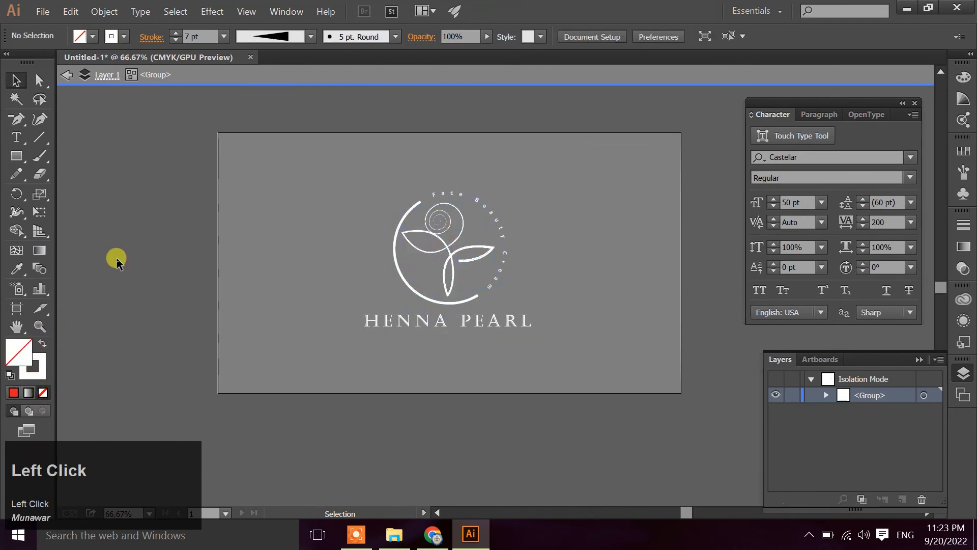
Expand the appearance of the rose line art to turn its tapered strokes into filled white shapes
click(443, 248)
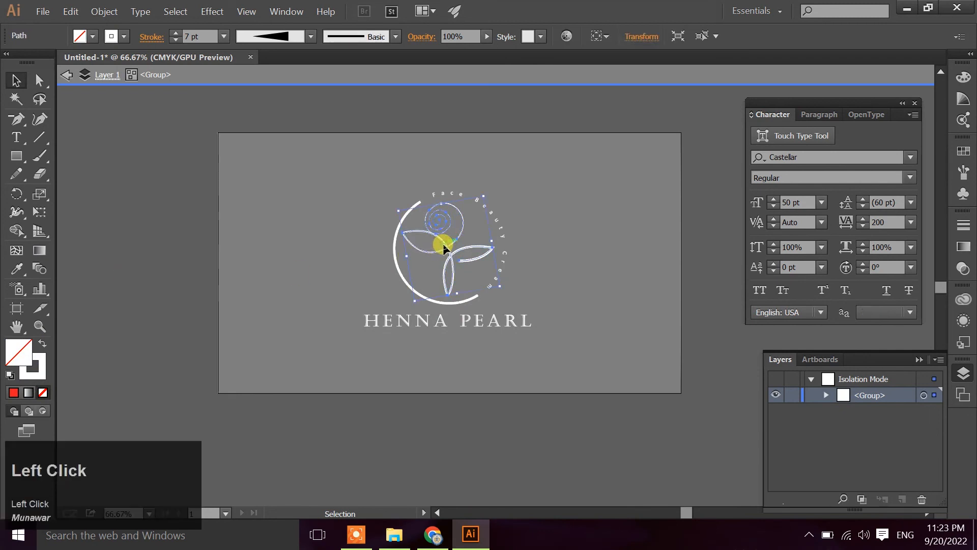
shift+click(395, 260)
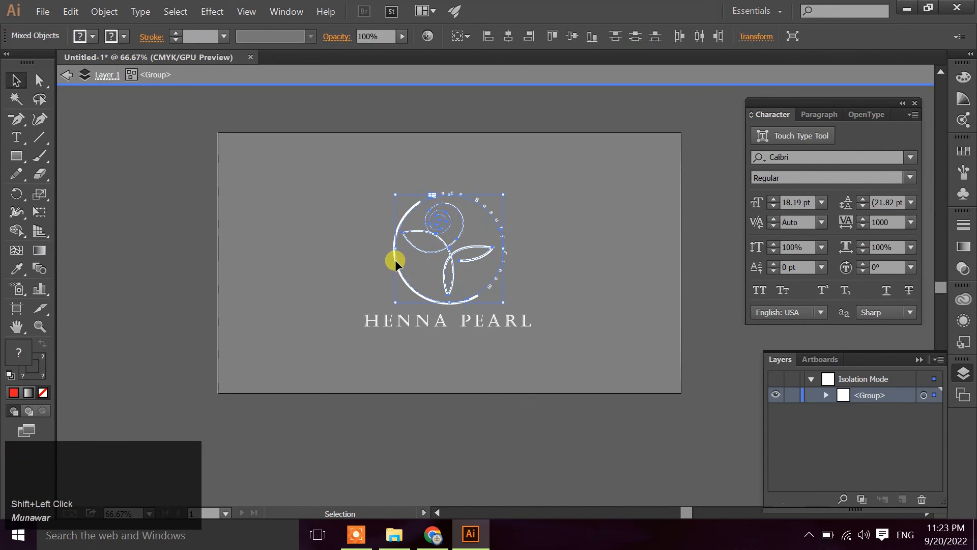
right_click(396, 261)
click(102, 10)
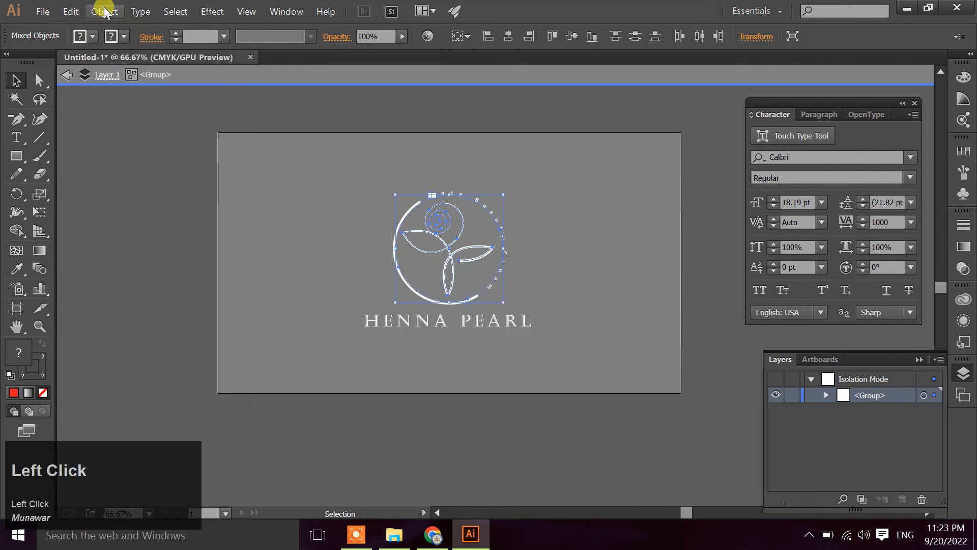
click(104, 12)
click(148, 177)
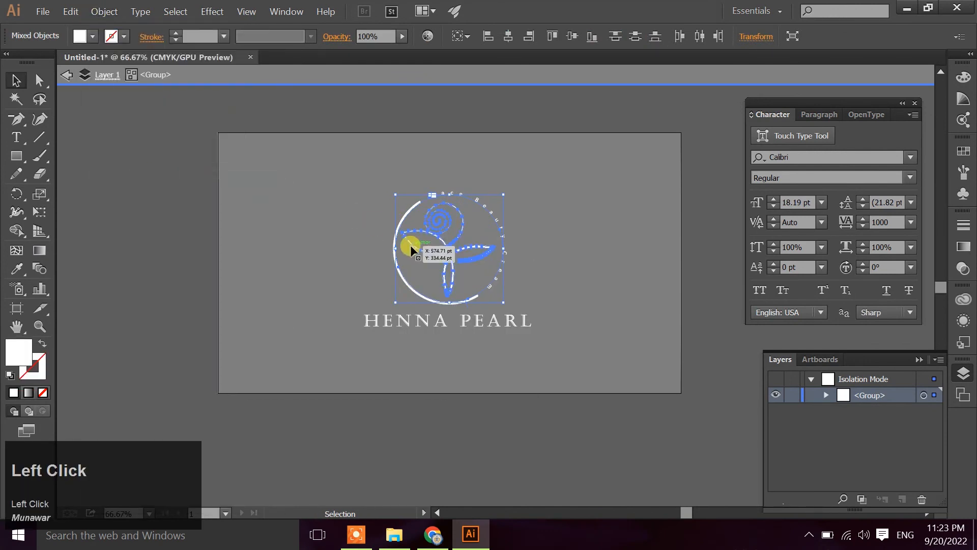
click(105, 168)
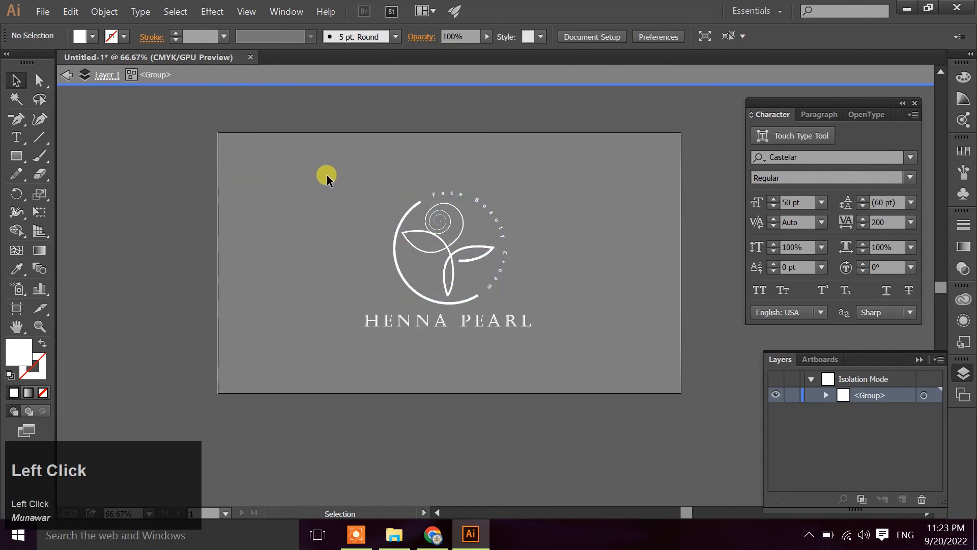
Exit isolation mode and inspect the white logo on the black background
click(65, 77)
click(65, 76)
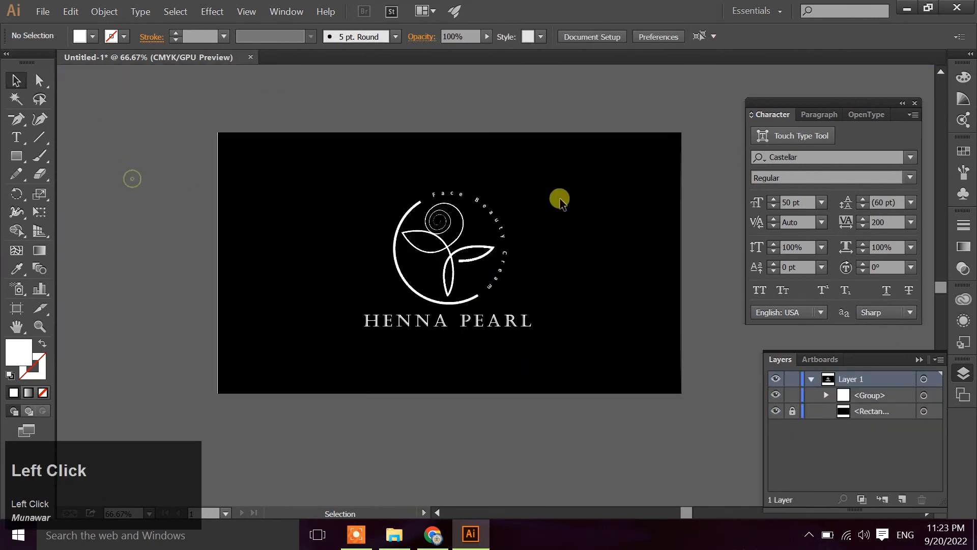
scroll(461, 224, up, 2)
scroll(461, 224, down, 2)
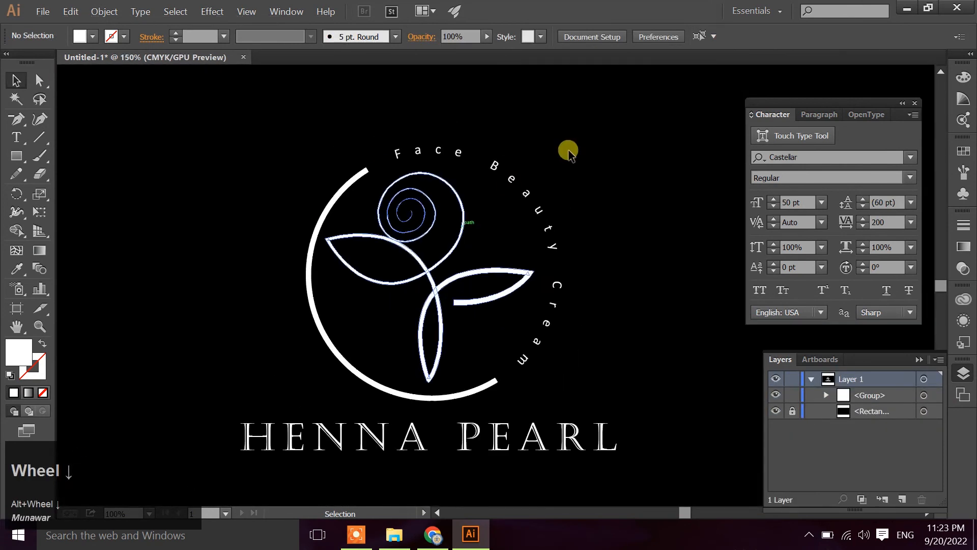